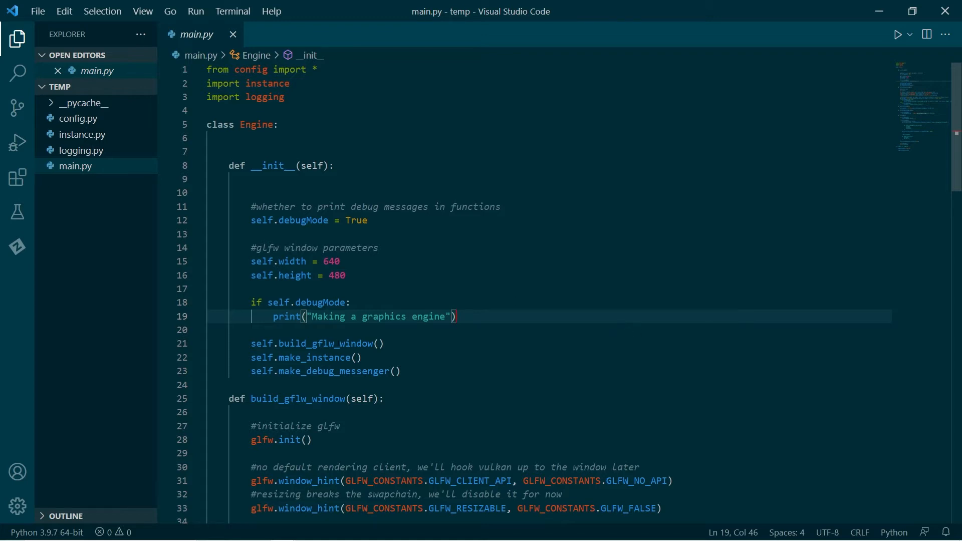
scroll(482, 301, "down", 3)
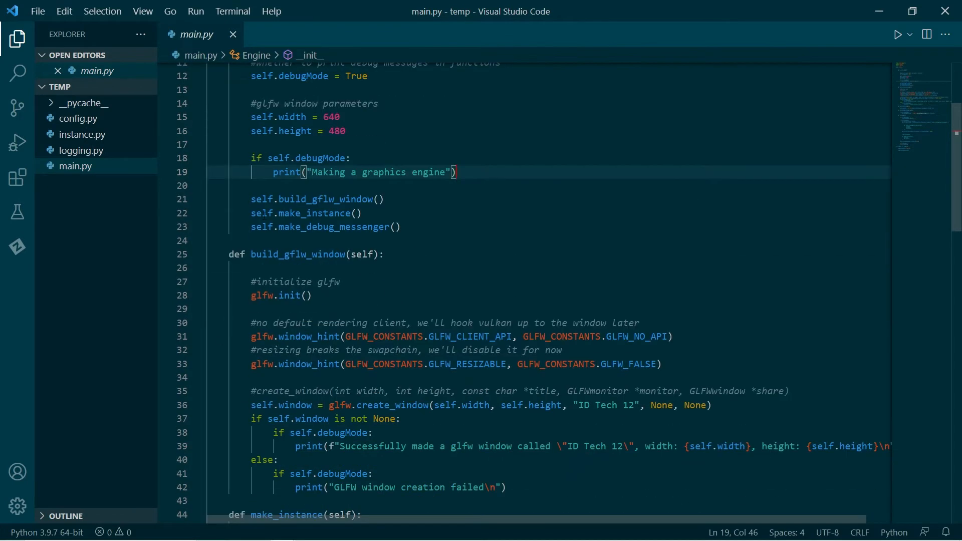
- Remove the self.make_debug_messenger() call from the Engine constructor
left_click_drag(402, 226, 203, 228)
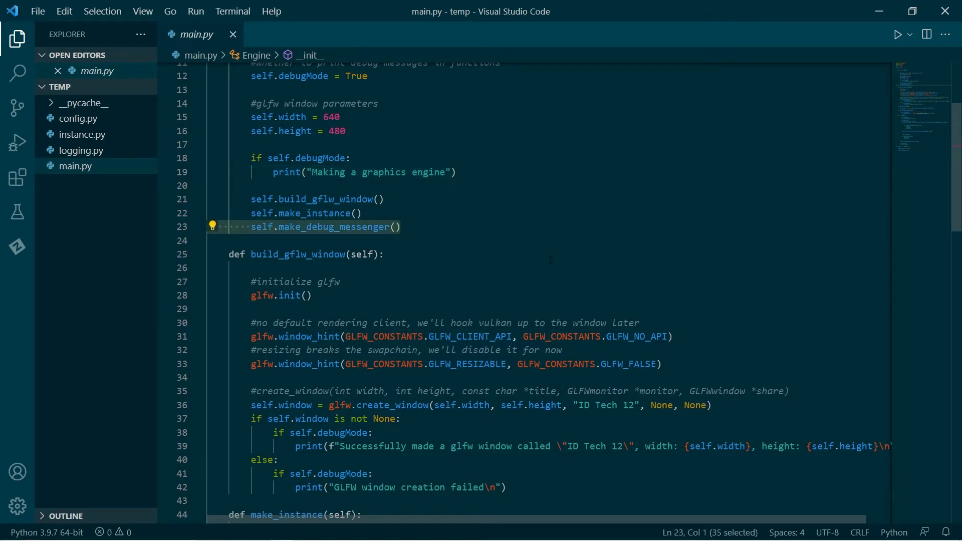
key("BackSpace")
key("BackSpace")
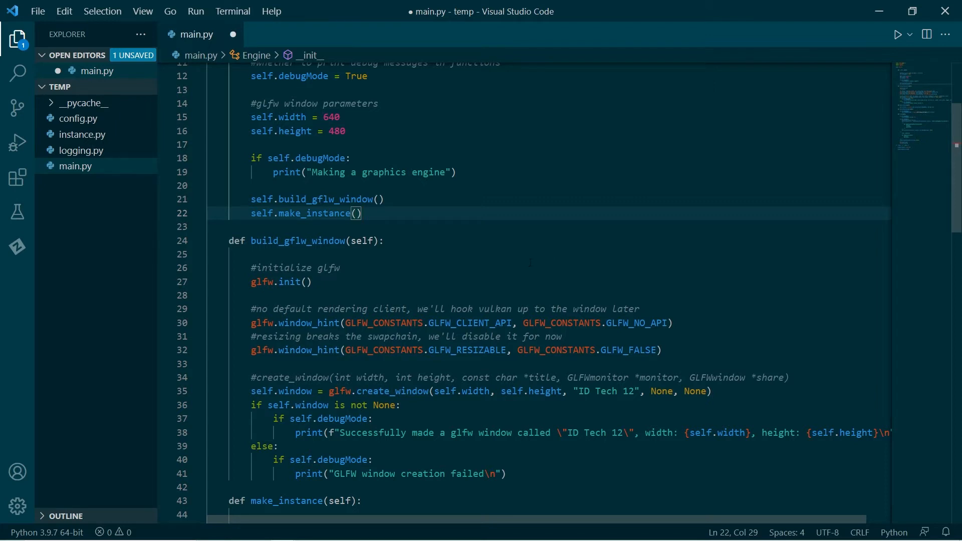
scroll(526, 301, "down", 2)
scroll(527, 301, "down", 2)
scroll(527, 301, "down", 2)
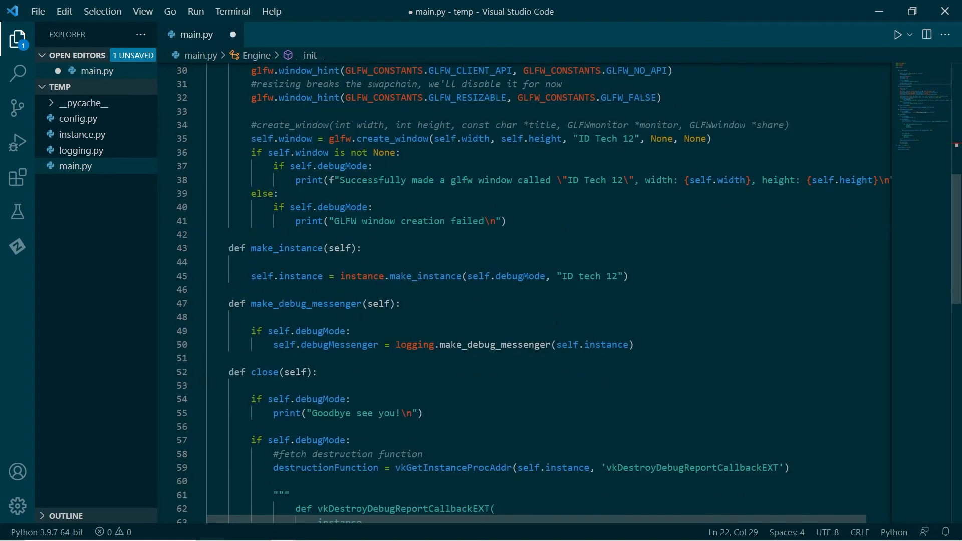
- Move the debug messenger creation lines into make_instance right after the instance is created
left_click_drag(635, 345, 251, 331)
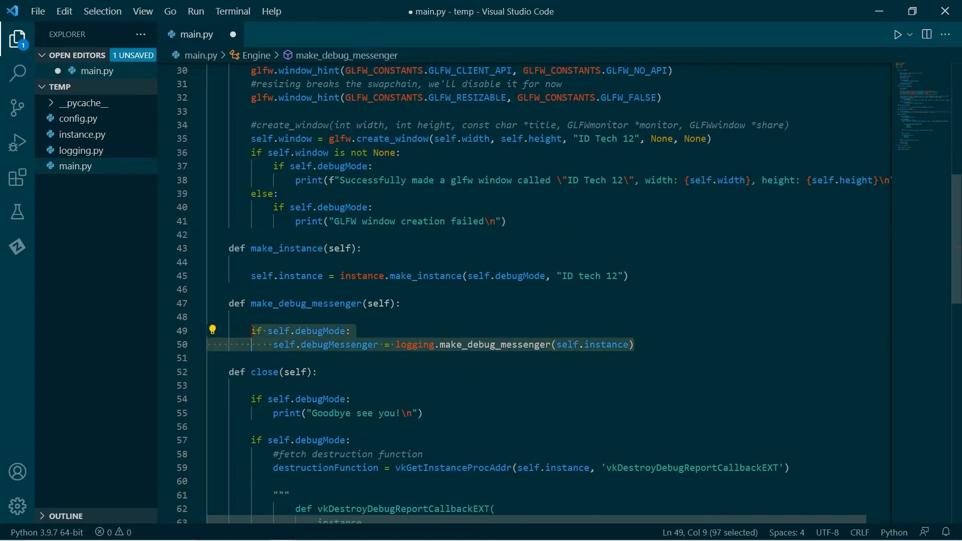
key("Delete")
left_click(684, 275)
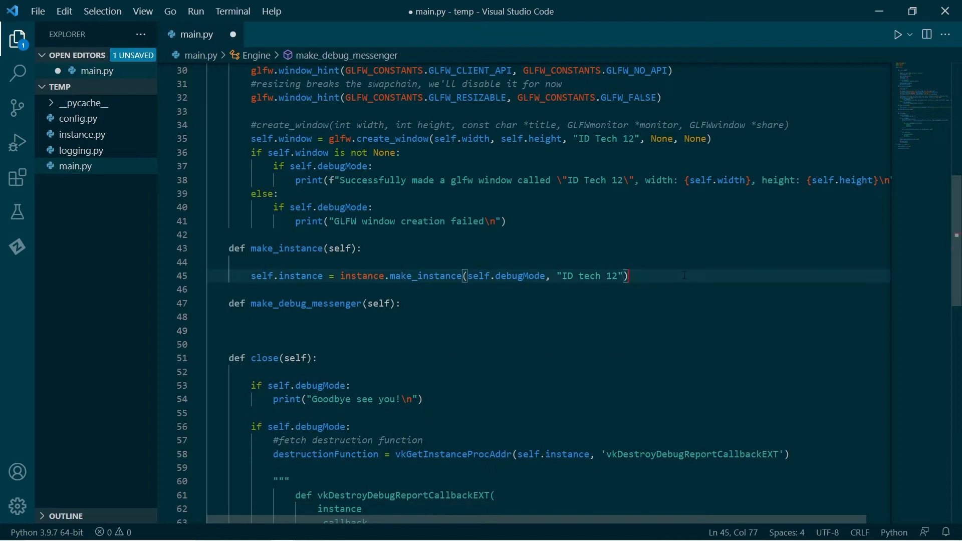
key("Return")
type("if self.debugMode:             self.debugMessenger = logging.make_debug_messenger(self.instance)")
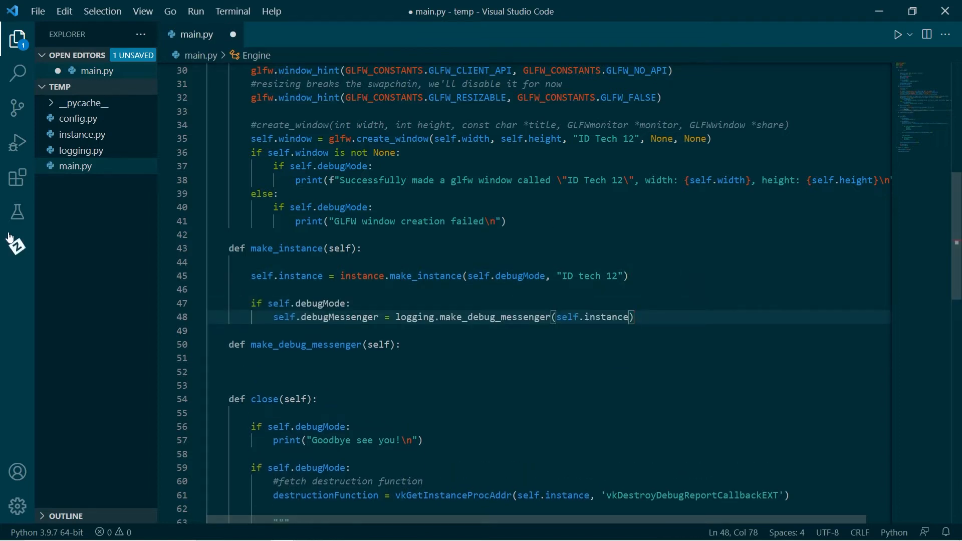
- Delete the now-empty make_debug_messenger definition and save main.py
left_click_drag(406, 344, 188, 348)
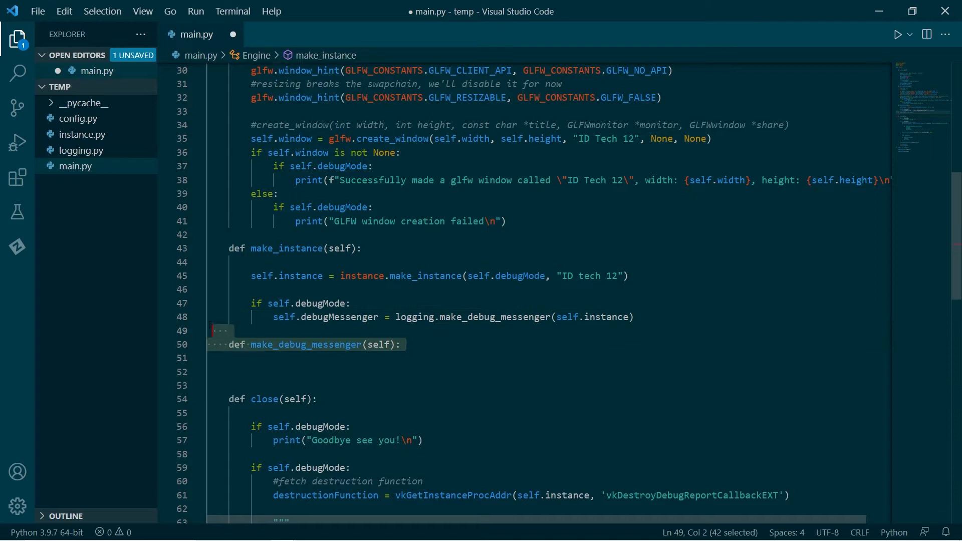
key("BackSpace")
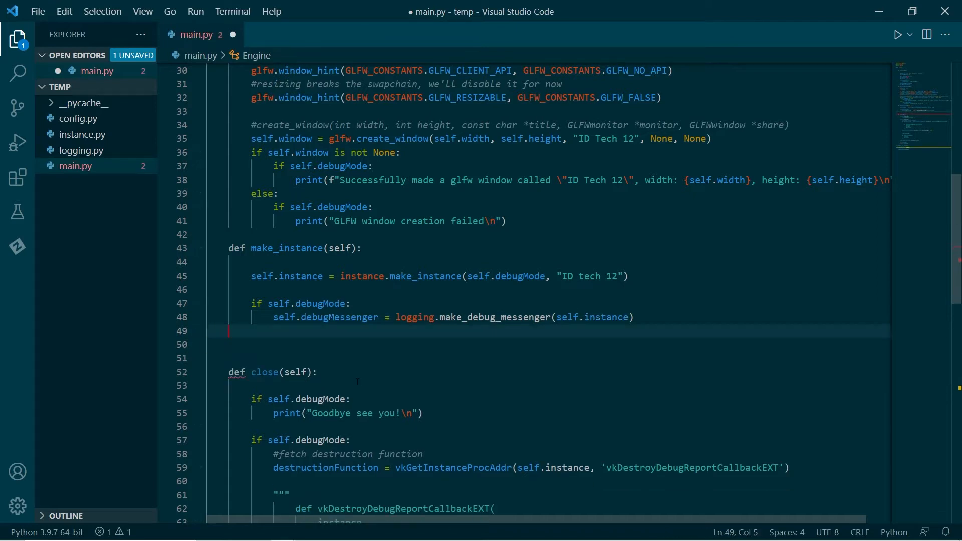
key("BackSpace")
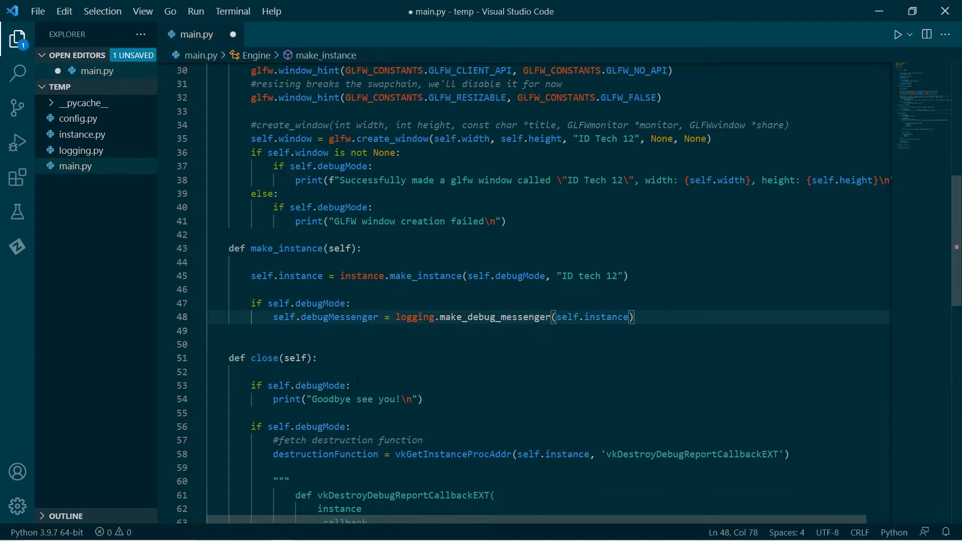
key("ctrl+s")
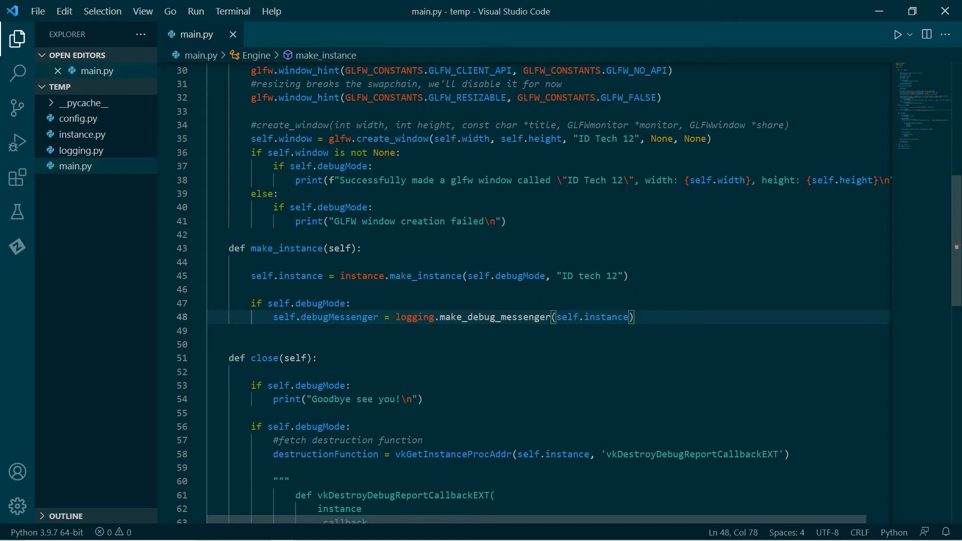
scroll(527, 301, "up", 5)
scroll(527, 301, "up", 5)
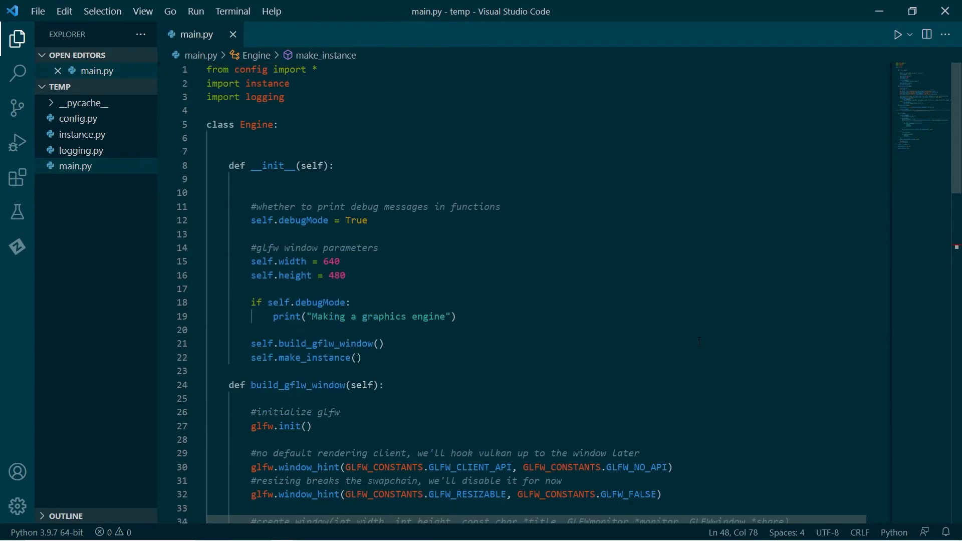
scroll(526, 301, "down", 5)
scroll(527, 301, "down", 5)
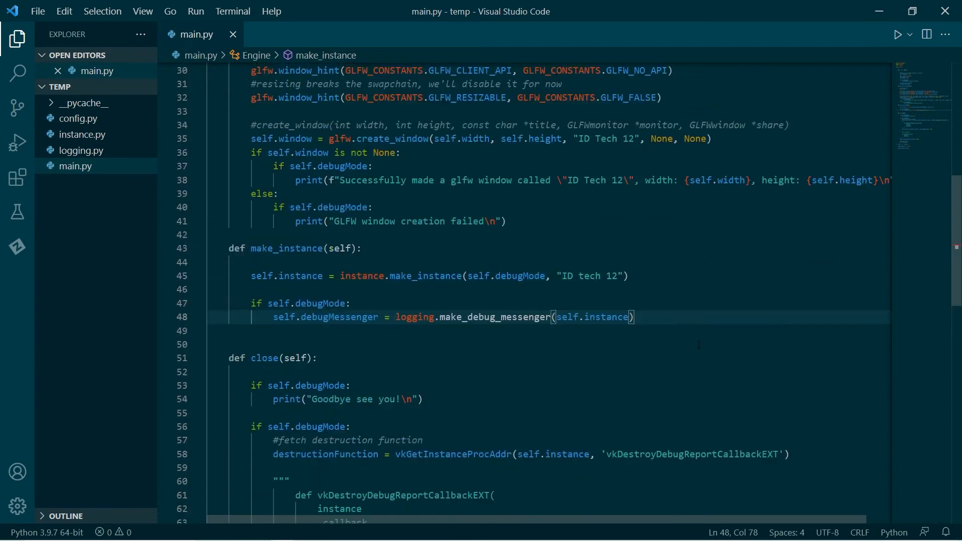
- Add an empty make_device(self) method with a pass body below make_instance and save
key("Return")
key("Return")
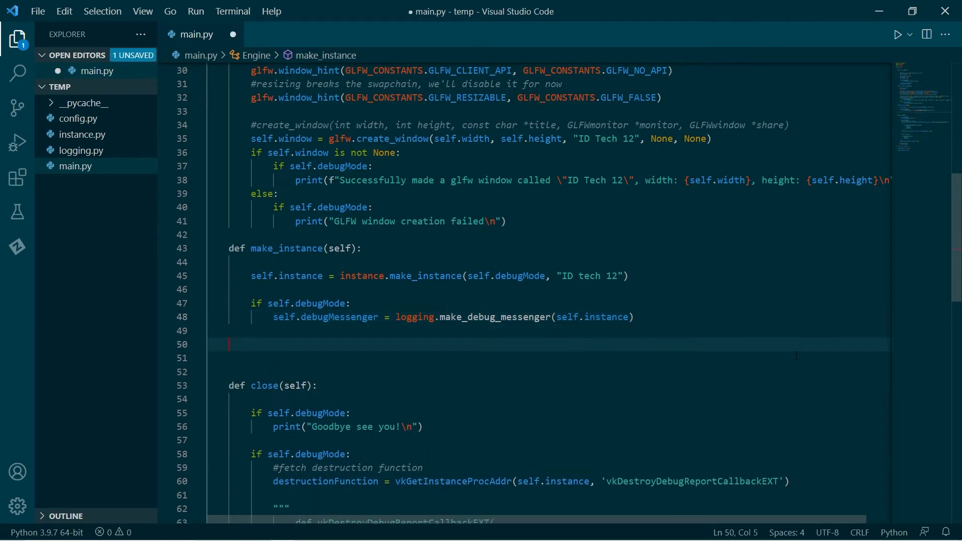
type("def ")
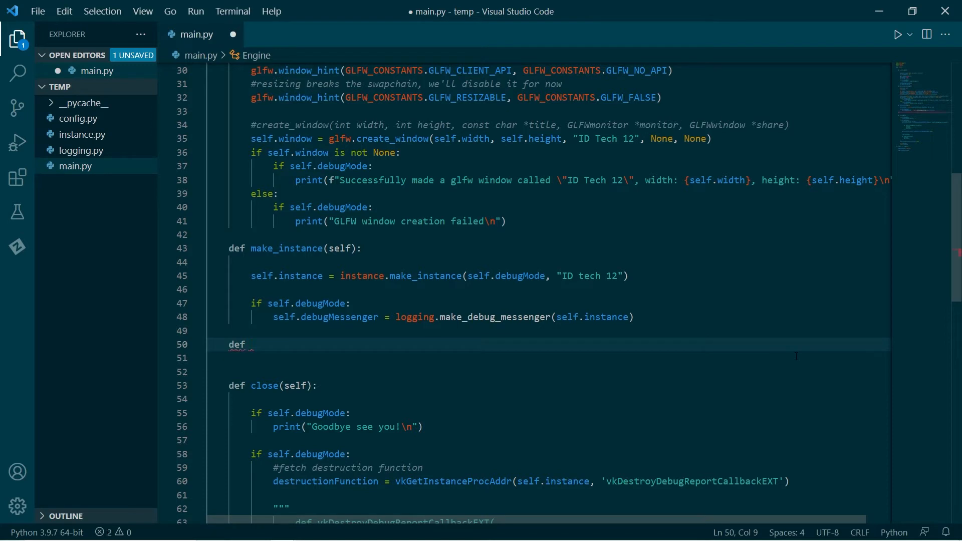
type("make")
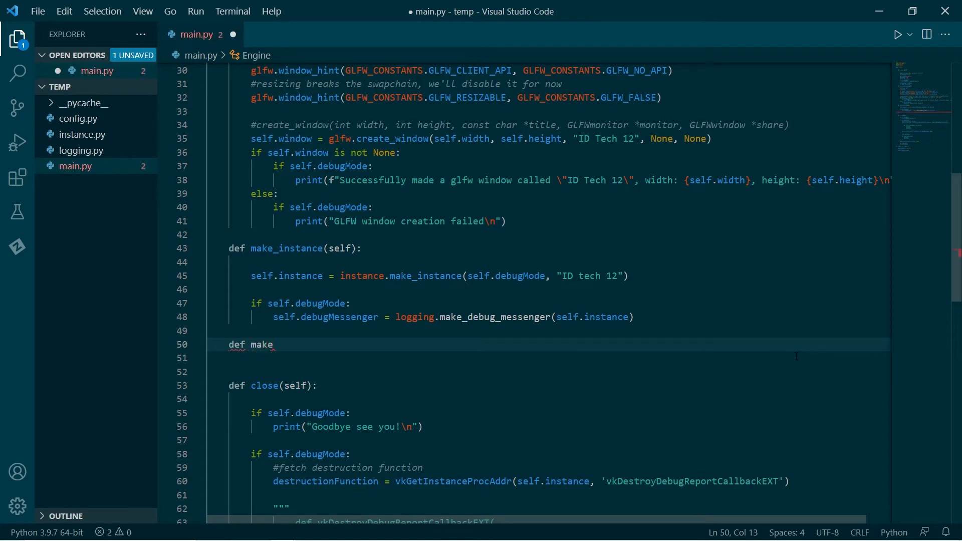
type("_devic")
type("e(self)")
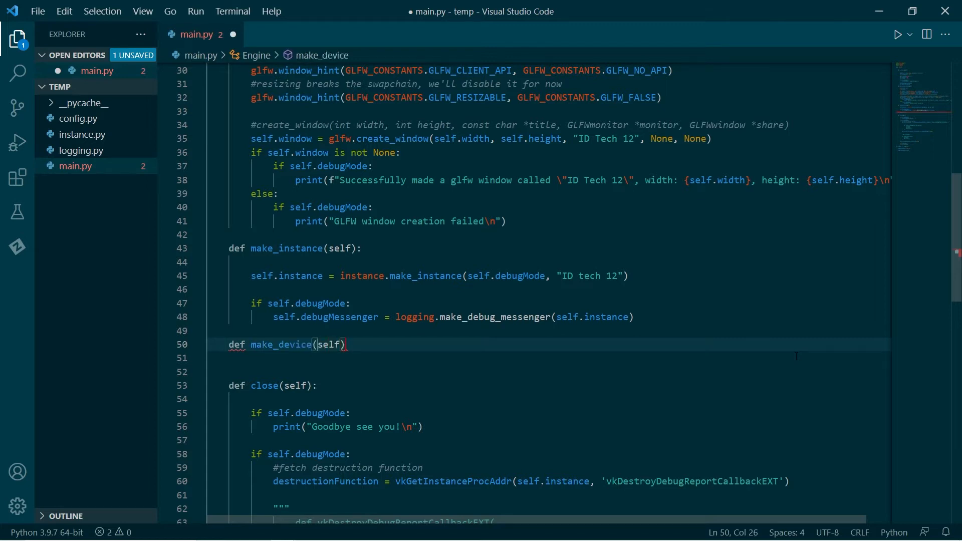
type(":")
key("Return")
key("Return")
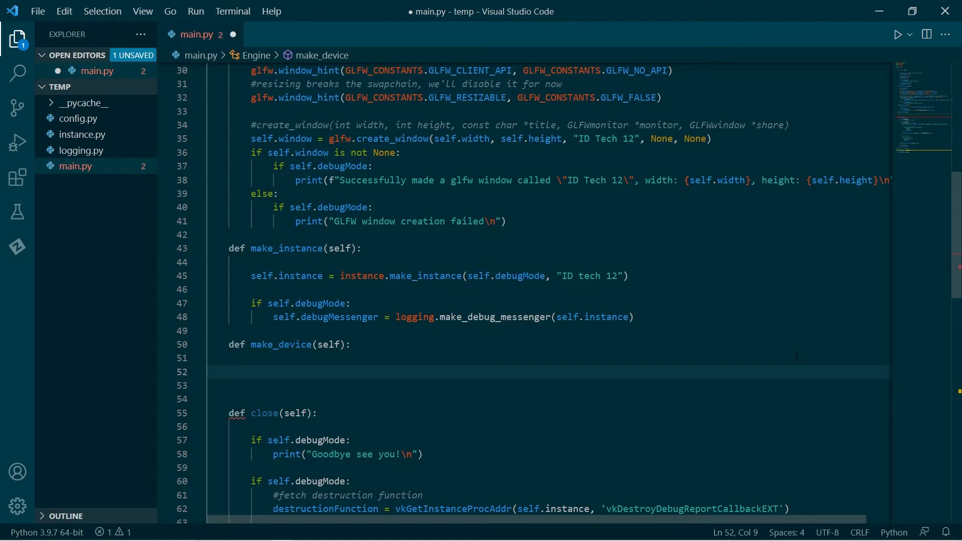
type("pa")
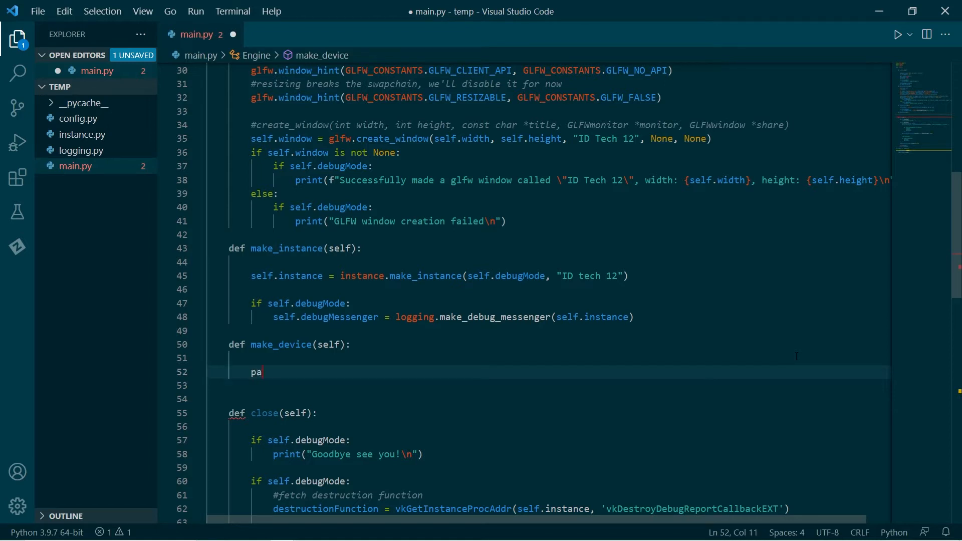
type("ss")
key("Up")
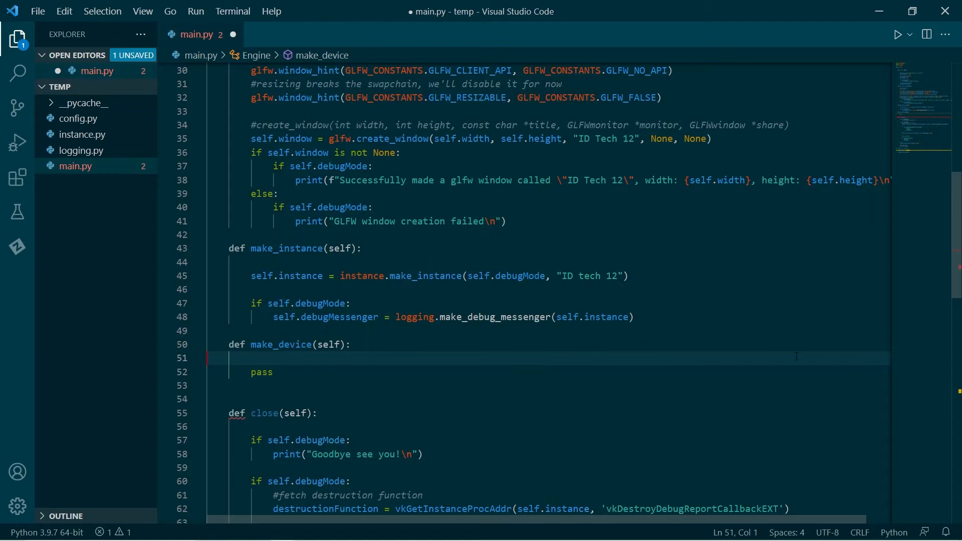
key("ctrl+s")
scroll(516, 414, "up", 9)
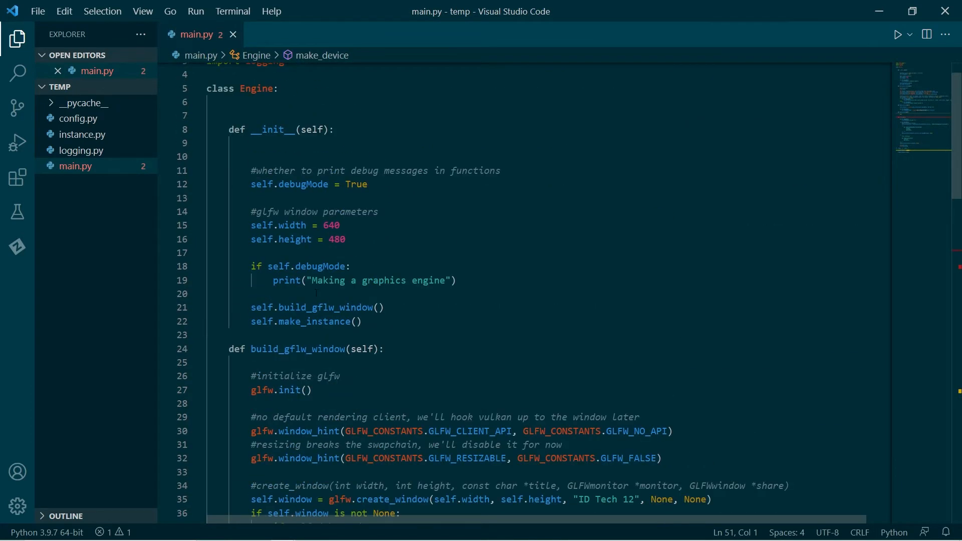
- Call self.make_device() in __init__ after make_instance and save main.py
left_click(394, 321)
key("Return")
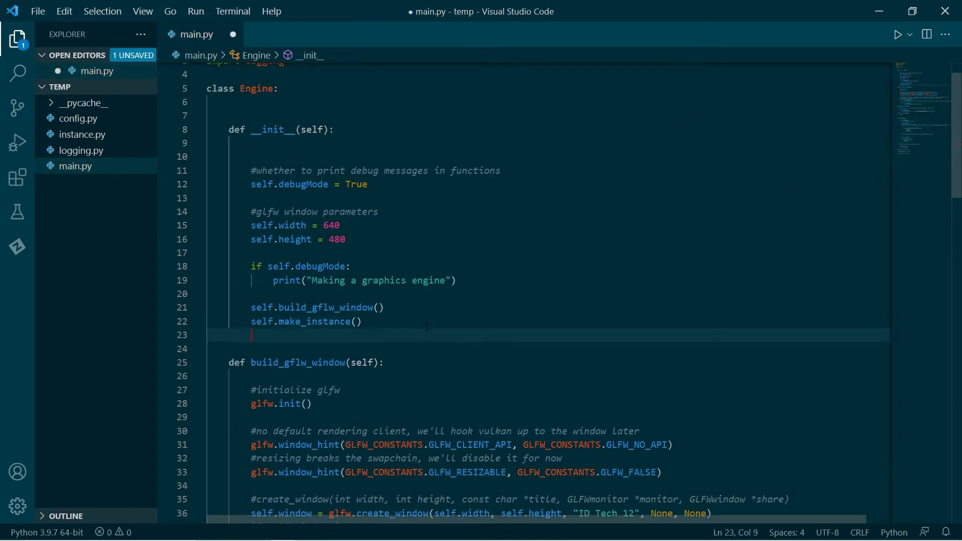
type("self.make_")
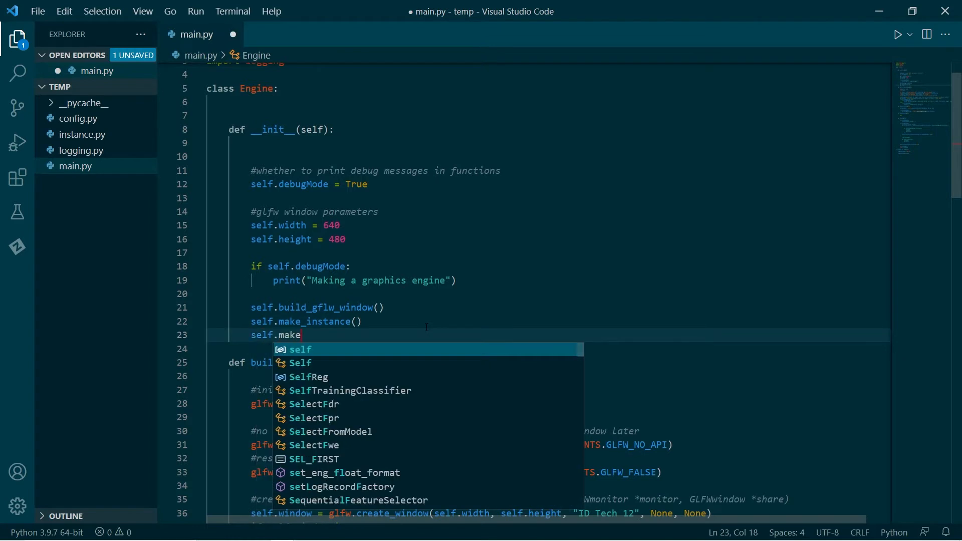
type("dev")
type("ice()")
key("ctrl+s")
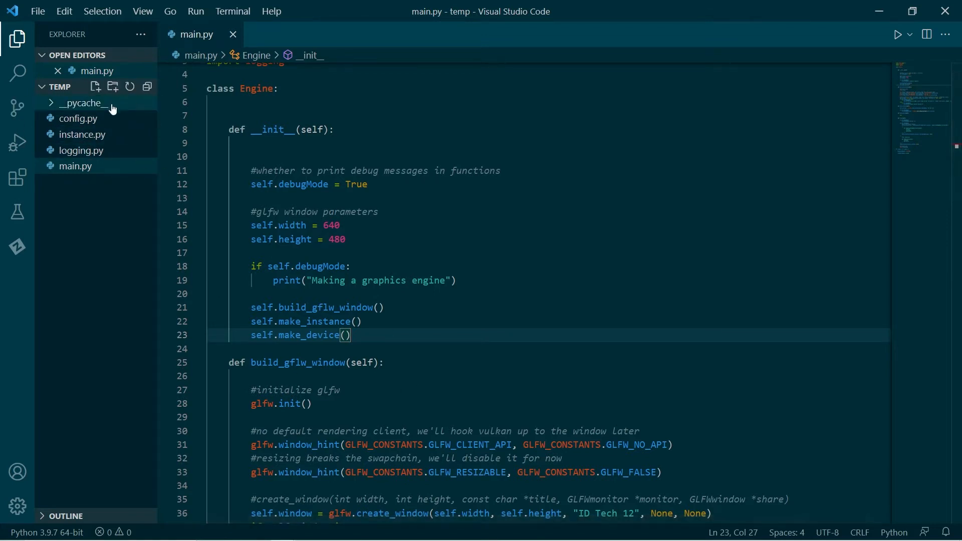
- Create a new file named device.py in the project
left_click(96, 88)
type("d")
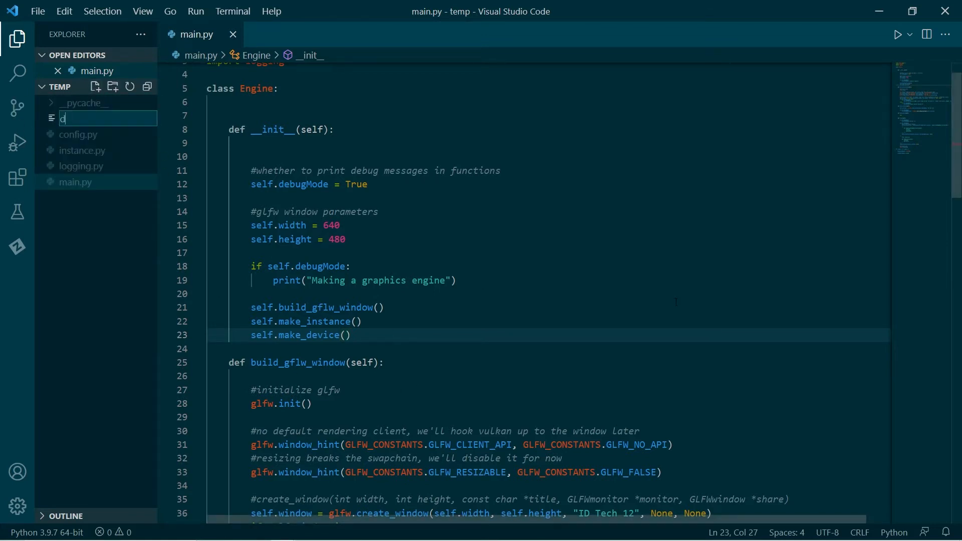
type("evice.py")
key("Return")
type("fr")
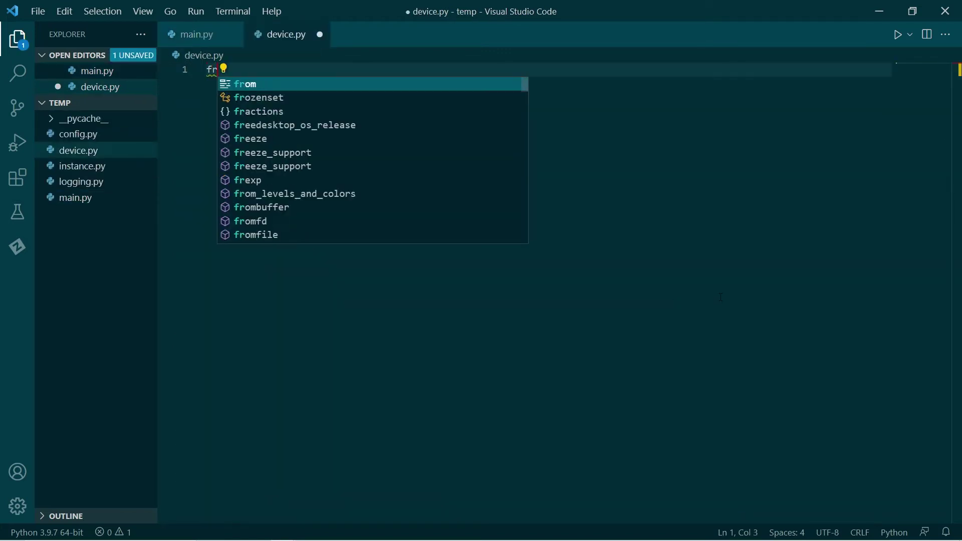
type("om ")
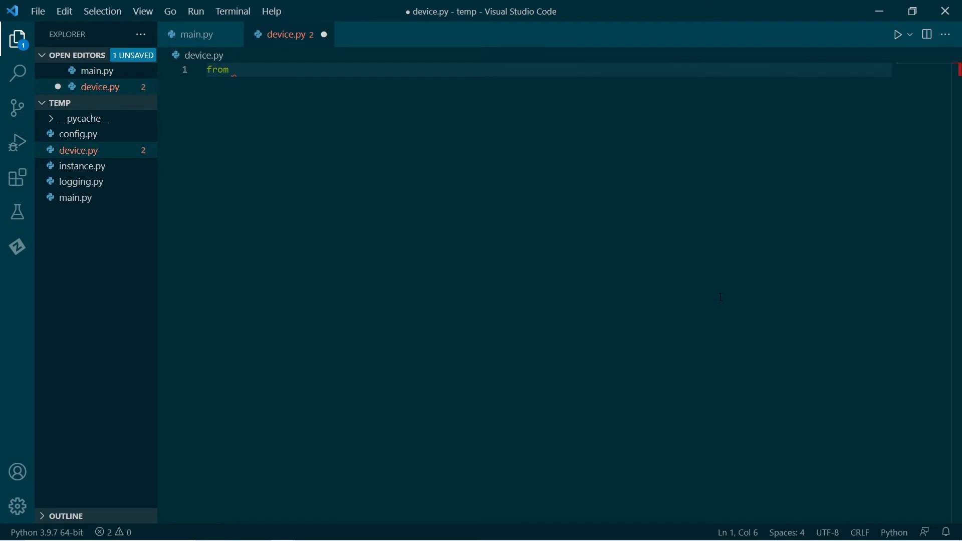
type("config")
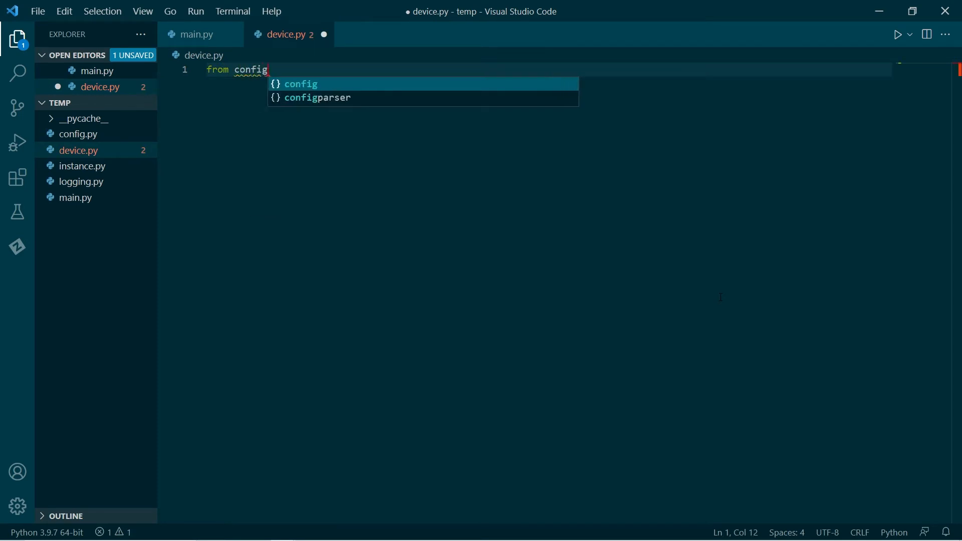
type(" p")
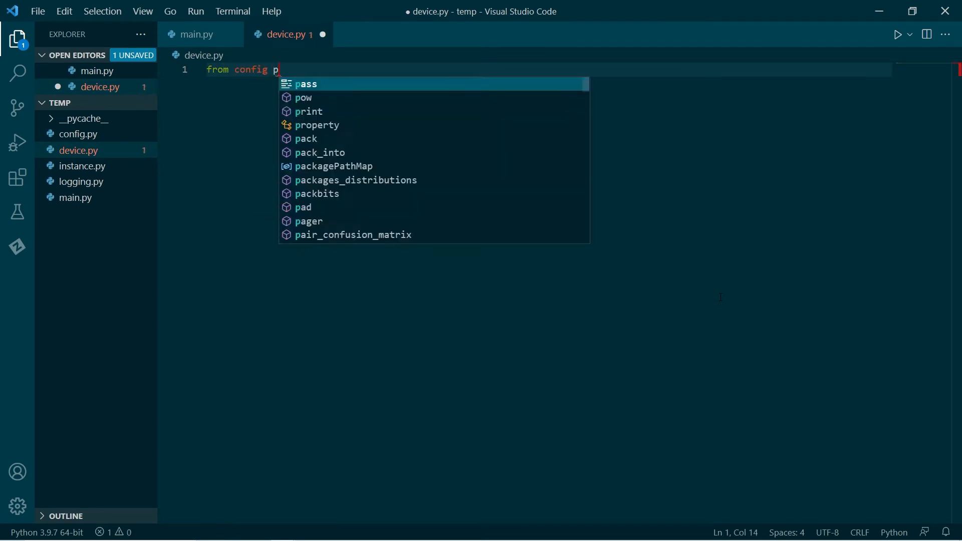
- Write 'from config import *' on line 1 of device.py and save it
key("BackSpace")
type("import *")
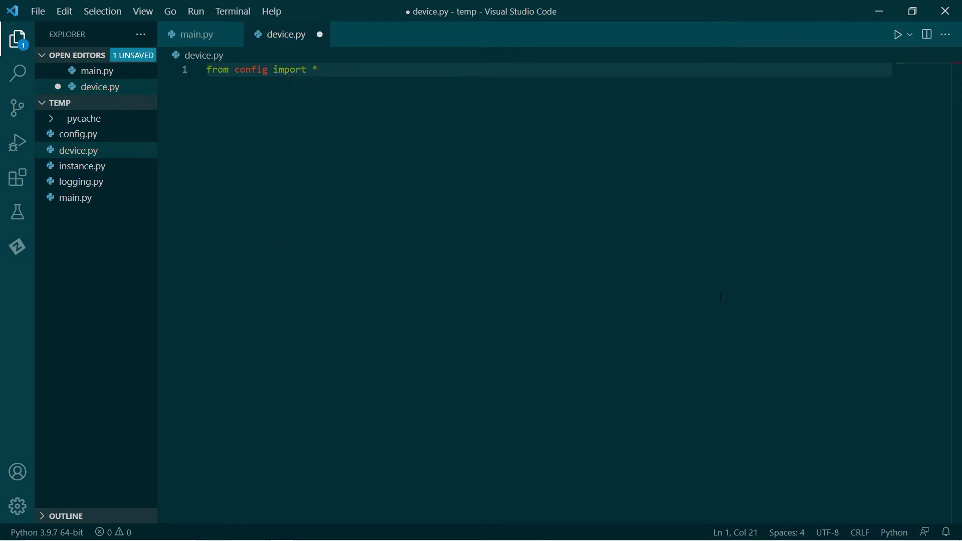
key("Return")
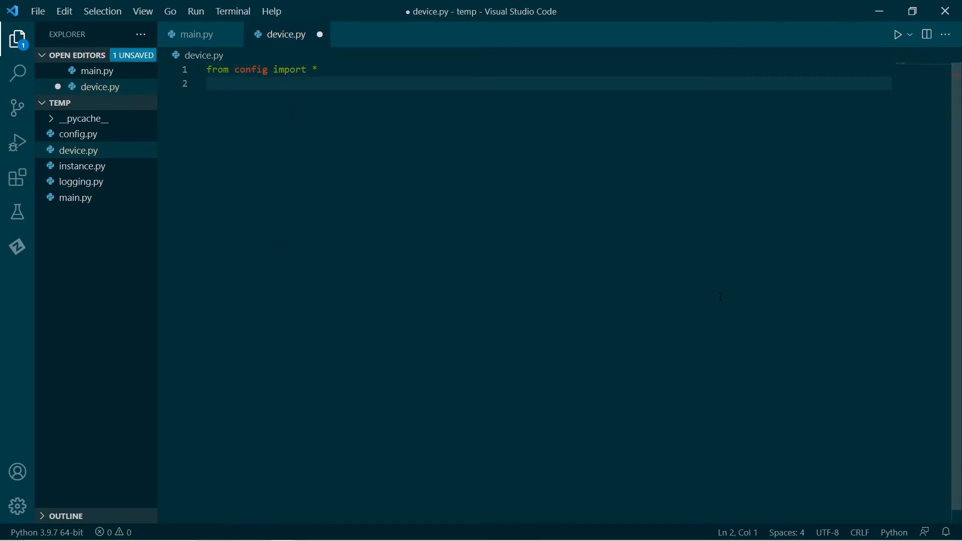
key("ctrl+s")
- Add 'import device' under the imports in main.py, save, and return to device.py
left_click(194, 34)
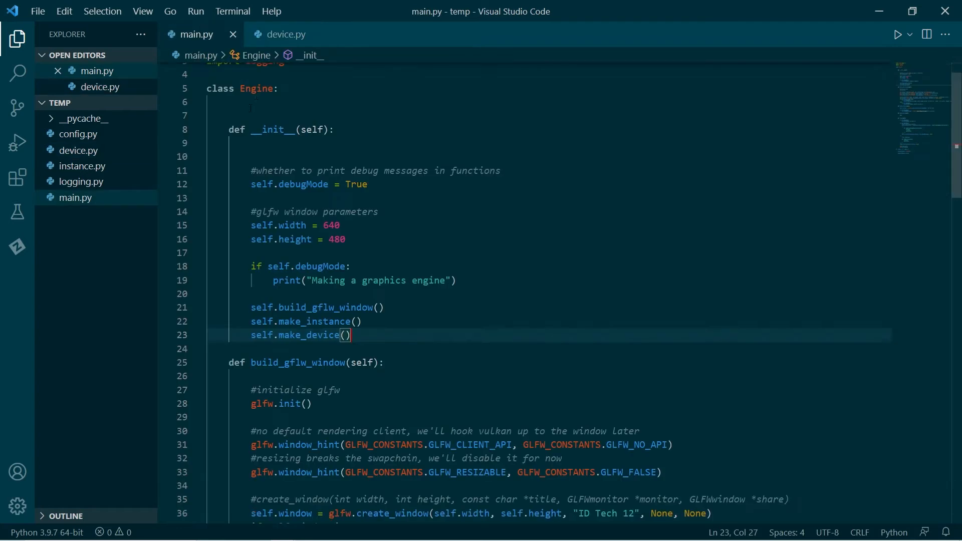
scroll(451, 263, "up", 3)
left_click(308, 97)
key("Return")
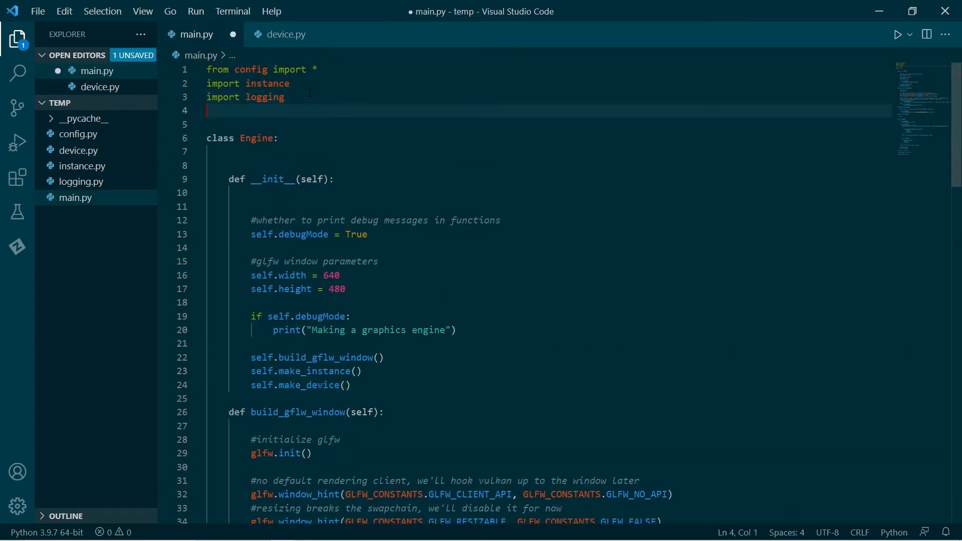
type("dev")
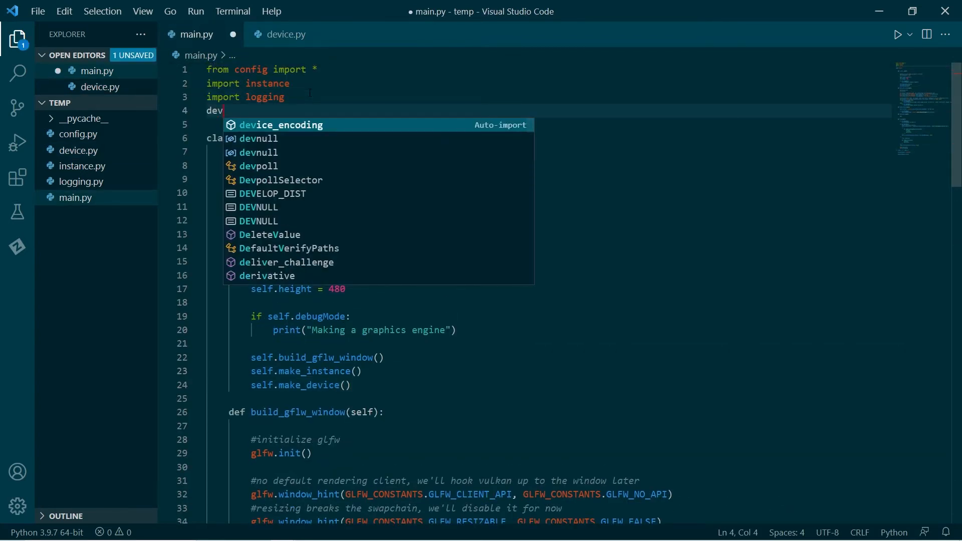
key("BackSpace")
key("BackSpace")
key("BackSpace")
type("impor")
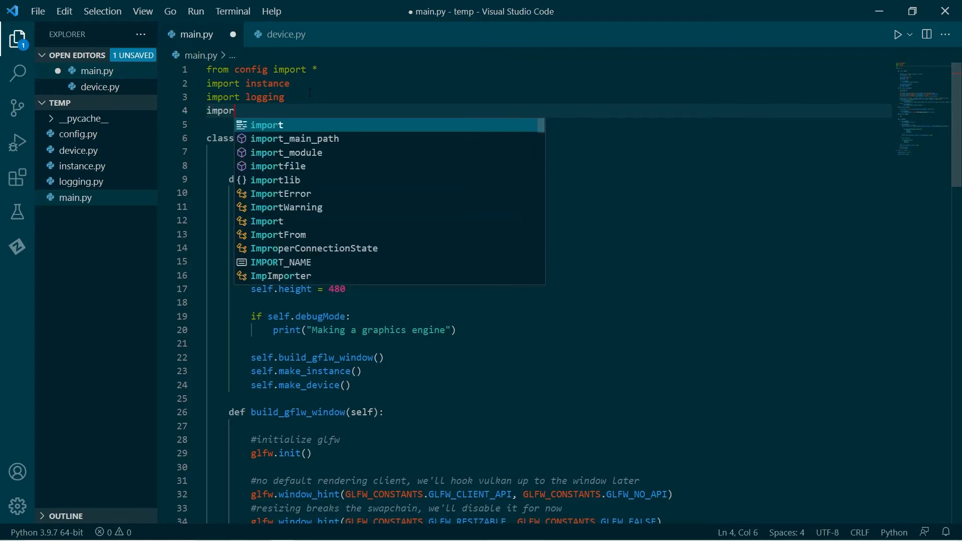
type("t device")
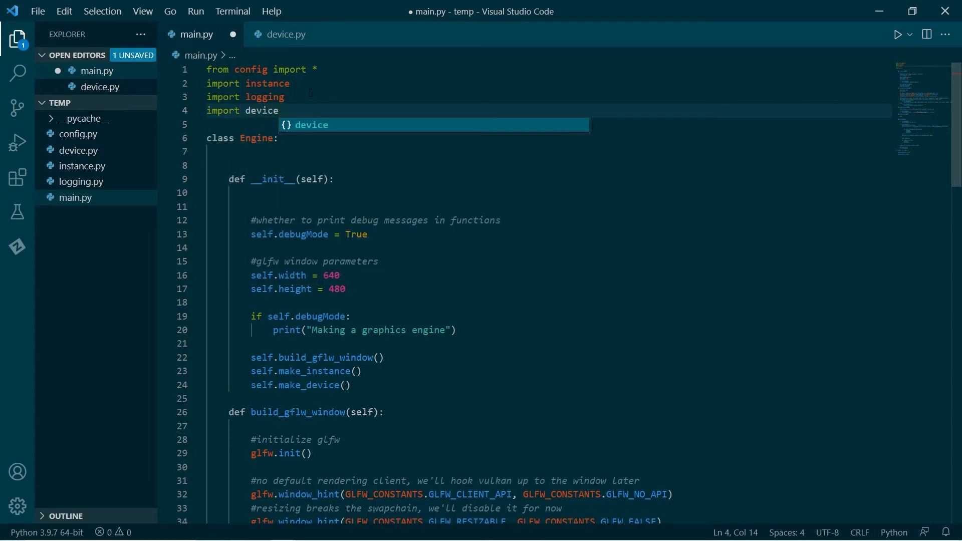
left_click(360, 164)
key("ctrl+s")
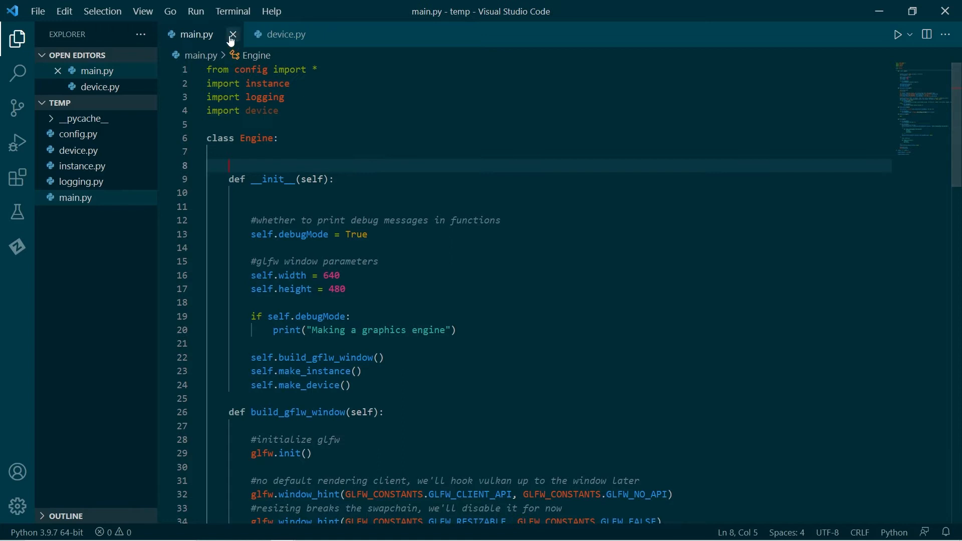
left_click(282, 34)
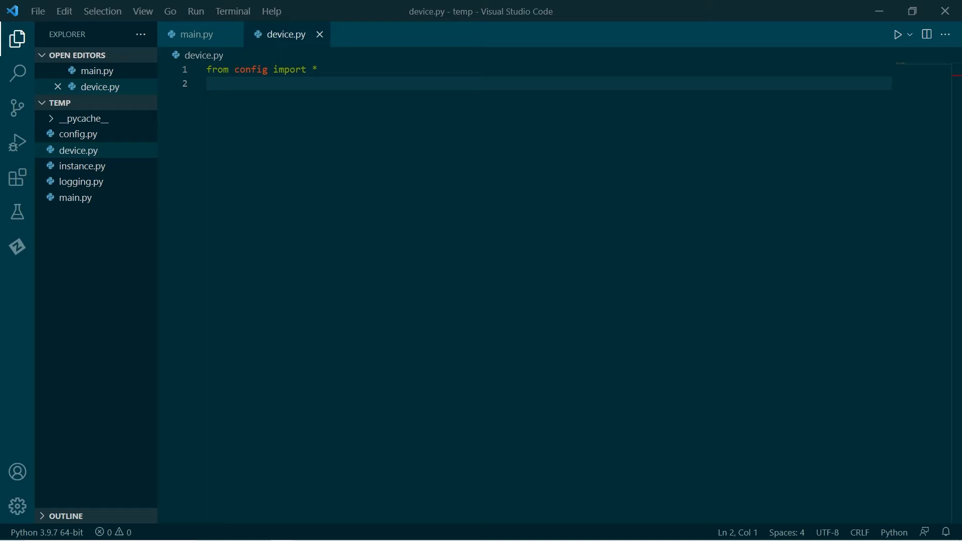
- Paste the docstring on Vulkan physical versus logical devices below the import, followed by blank lines
key("Return")
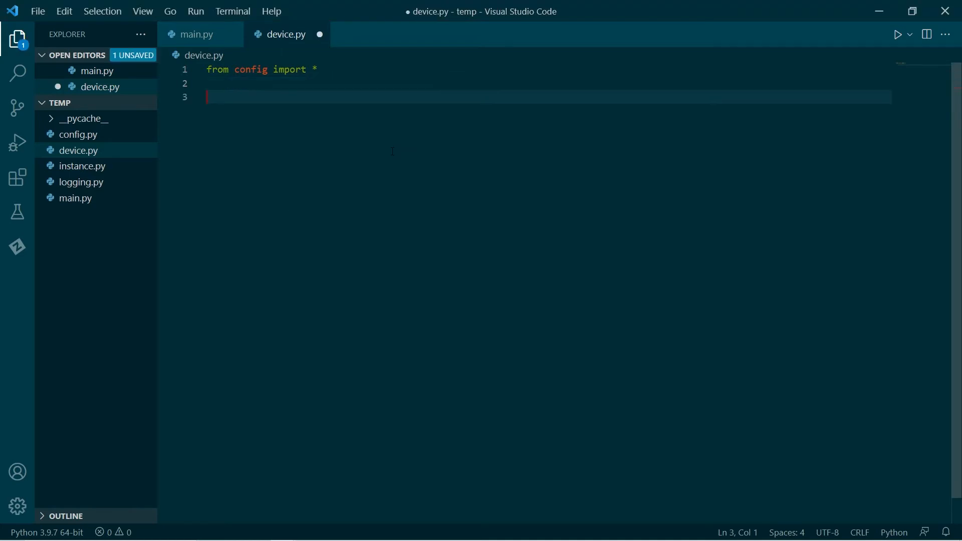
type("\"\"\"     Vulkan separates the concept of physical and logical devices.      A physical device usually represents a single complete implementation of Vulkan     (excluding instance-level functionality) available to the host,     of which there are a finite number.      A logical device represents an instance of that implementation     with its own state and resources independent of other logical devices. \"\"\"")
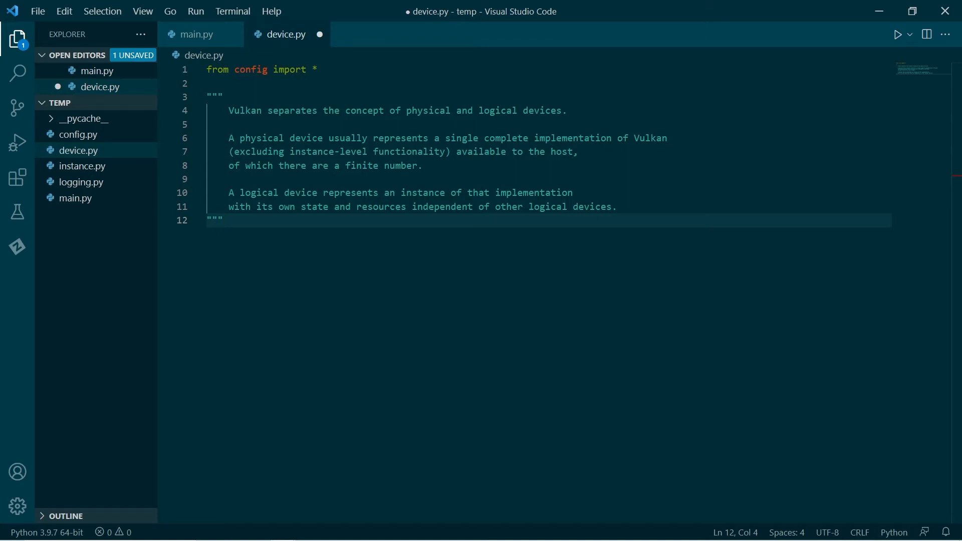
key("Return")
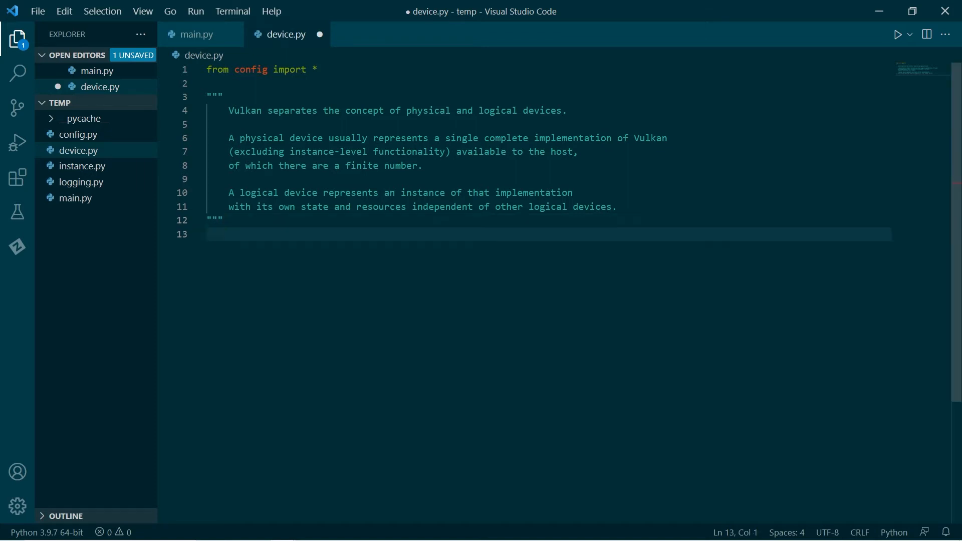
key("Return")
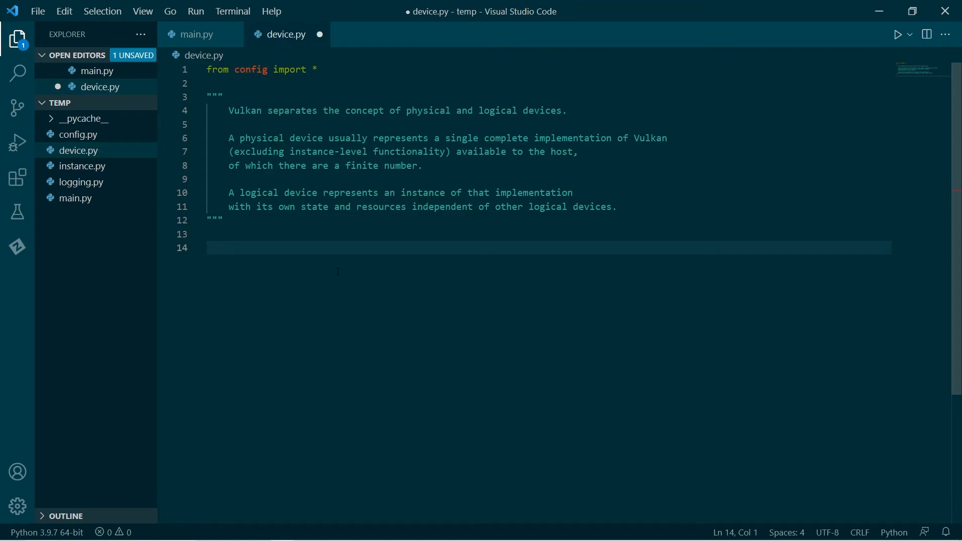
- Paste the choose_physical_device function that enumerates devices and returns the first suitable one, then save
type("def choose_physical_device(instance, debug):      \"\"\"         Choose a suitable physical device from a list of candidates.          Note: Physical devices are neither created nor destroyed, they exist         independently to the program.     \"\"\"      if debug:         print(\"Choosing Physical Device\")      \"\"\"         vkEnumeratePhysicalDevices(instance) -> List(vkPhysicalDevice)     \"\"\"     availableDevices = vkEnumeratePhysicalDevices(instance)      if debug:         print(f\"There are {len(availableDevices)} physical devices available on this system\")      # check if a suitable device can be found     for device in availableDevices:         if debug:             log_device_properties(device)         if is_suitable(device, debug):             return device      return None")
scroll(555, 333, "up", 3)
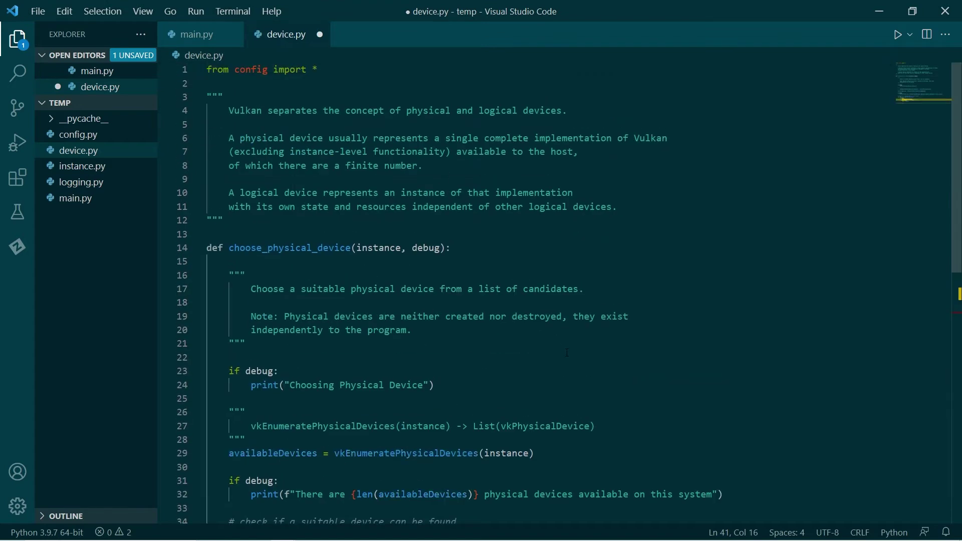
key("ctrl+s")
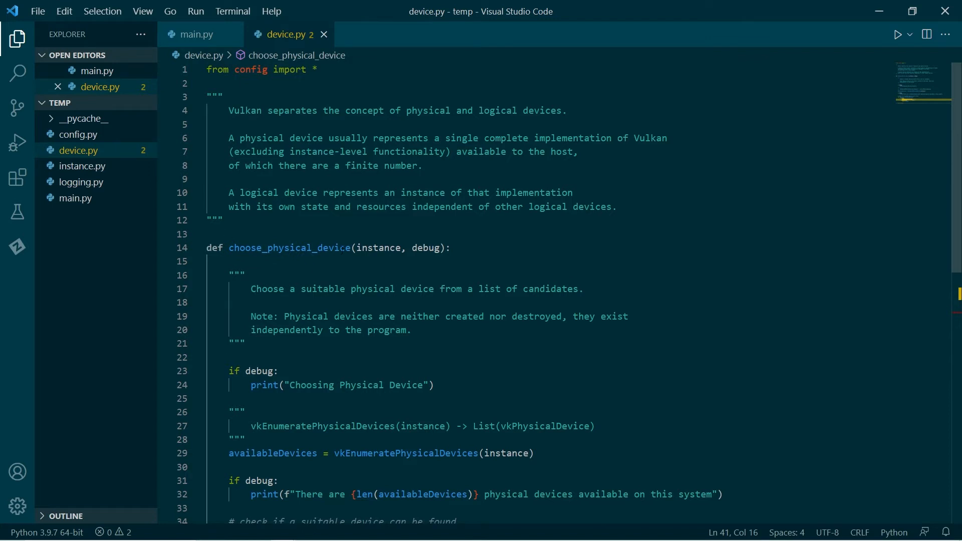
scroll(555, 301, "down", 2)
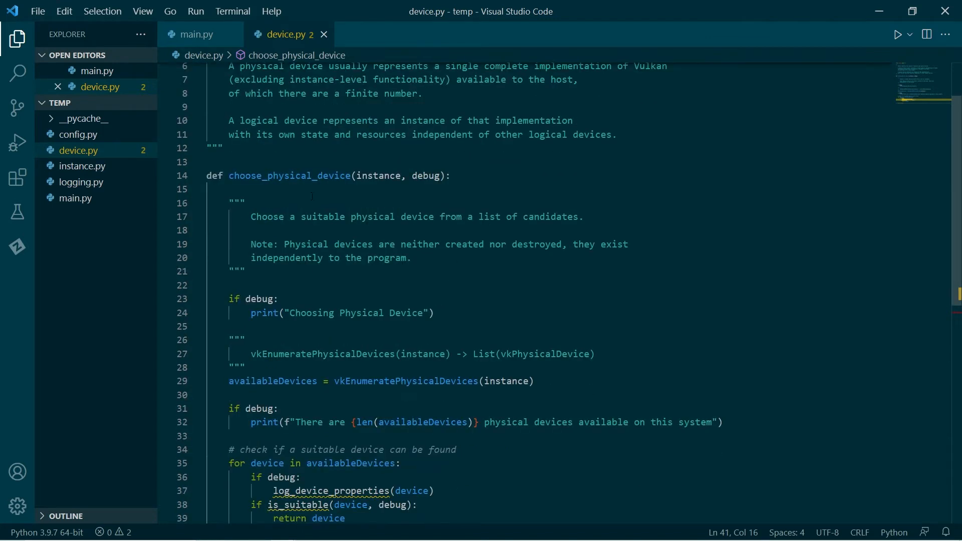
- Review the instance and debug parameters and the docstring of choose_physical_device
left_click(382, 175)
left_click(438, 175)
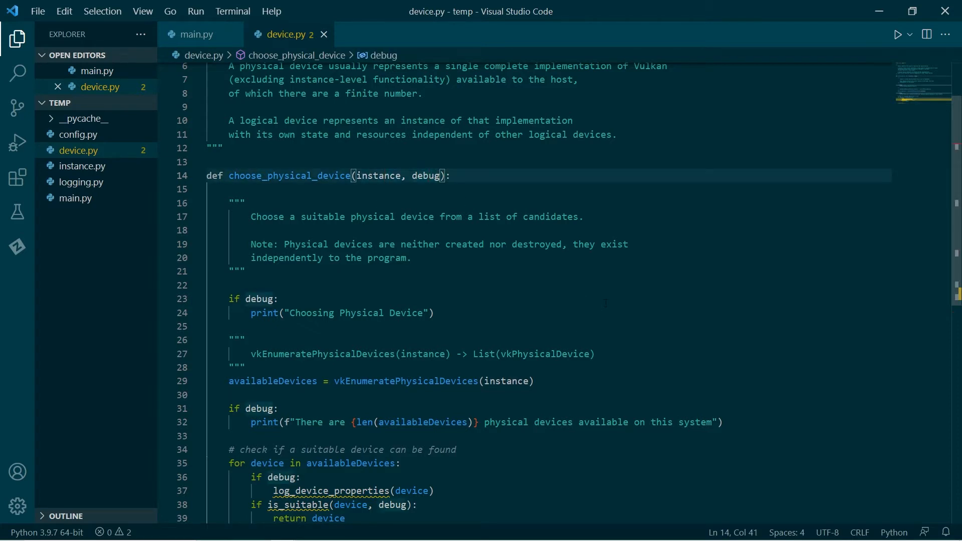
left_click(600, 215)
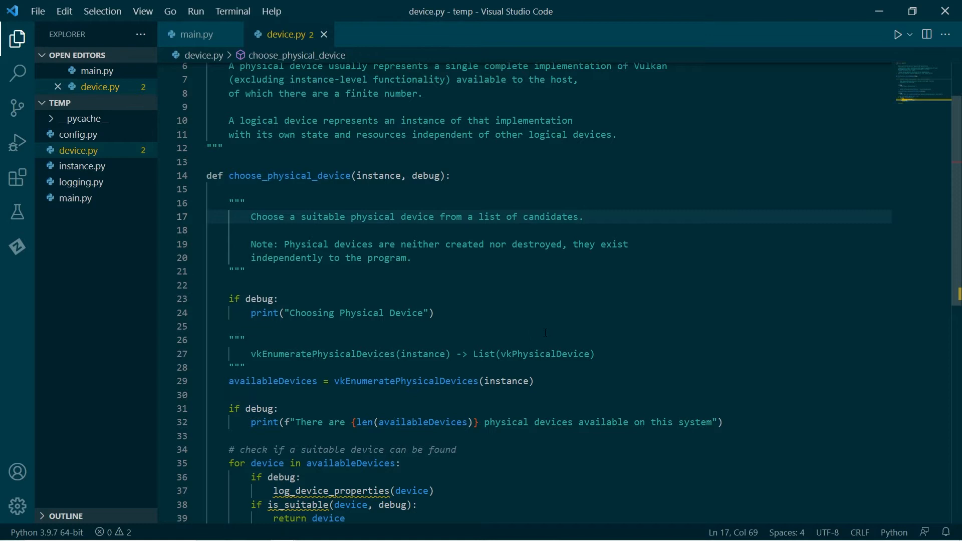
scroll(546, 333, "down", 1)
scroll(551, 336, "down", 1)
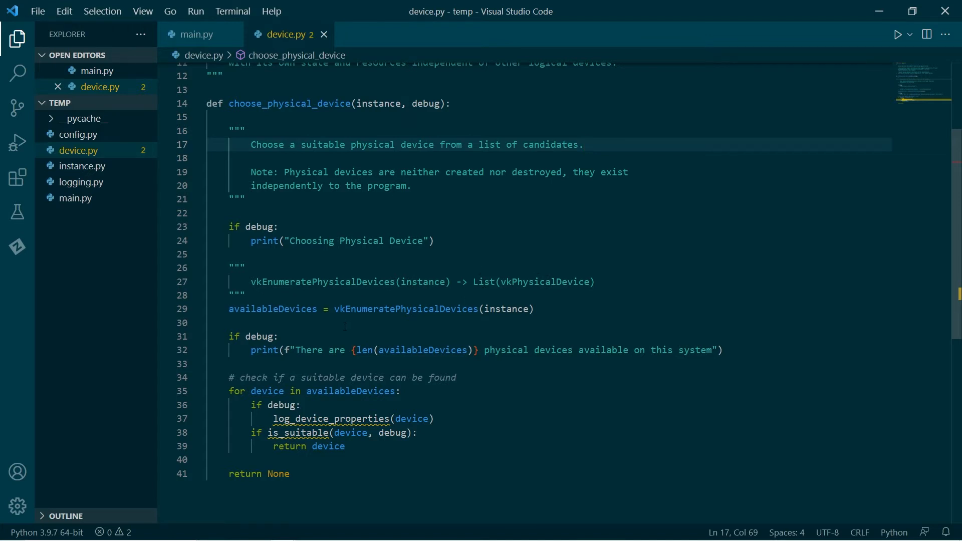
scroll(526, 301, "down", 3)
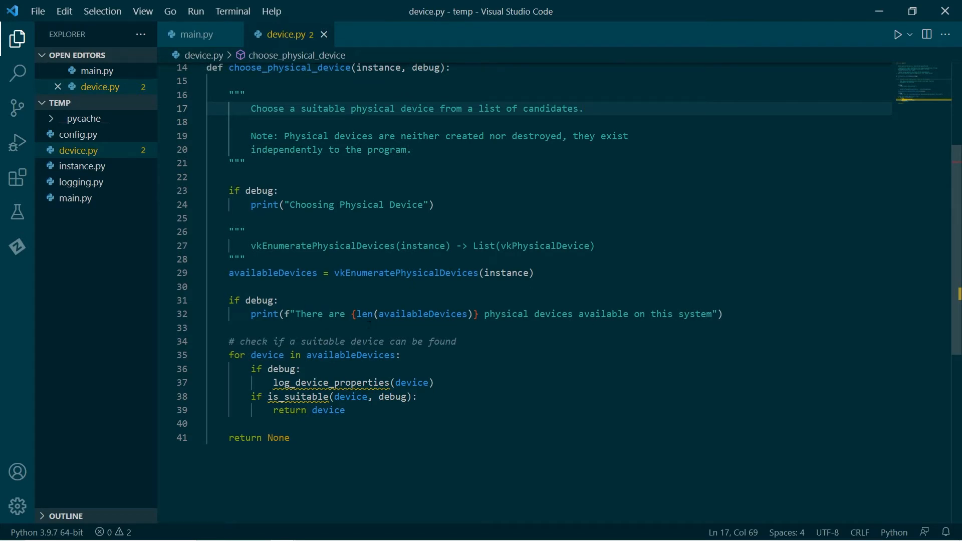
- Wrap the device-checking loop and return None in a """ string block and save
left_click(299, 328)
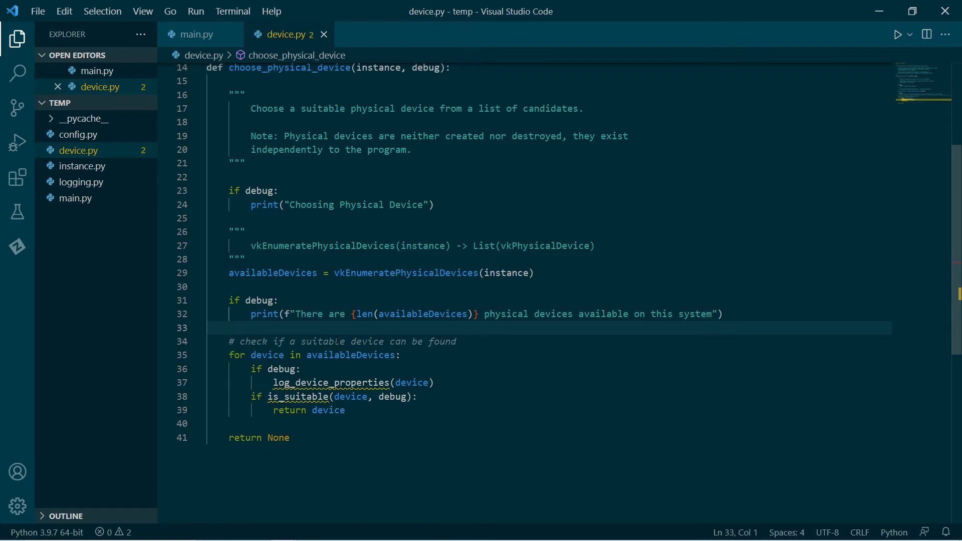
key("Return")
type("\"\"\"")
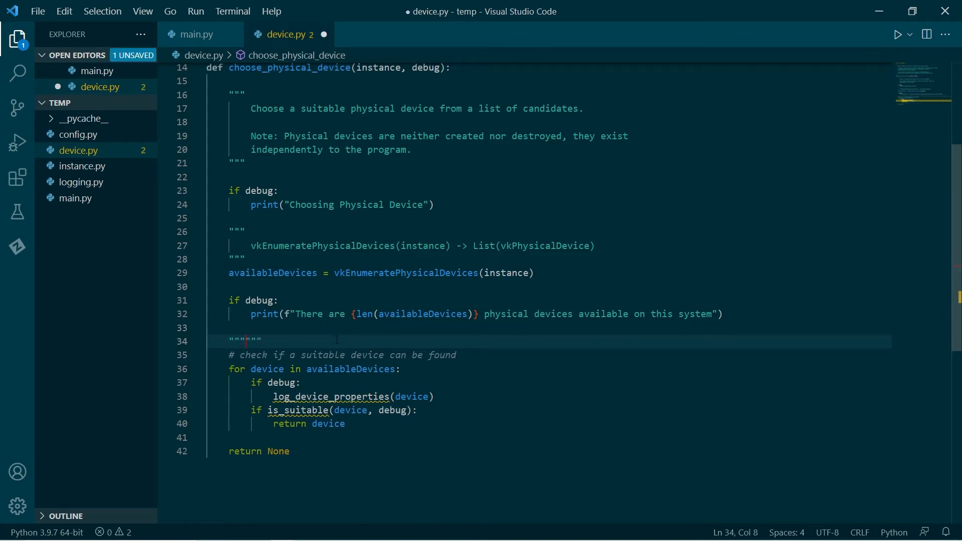
key("Delete")
key("Delete")
key("Delete")
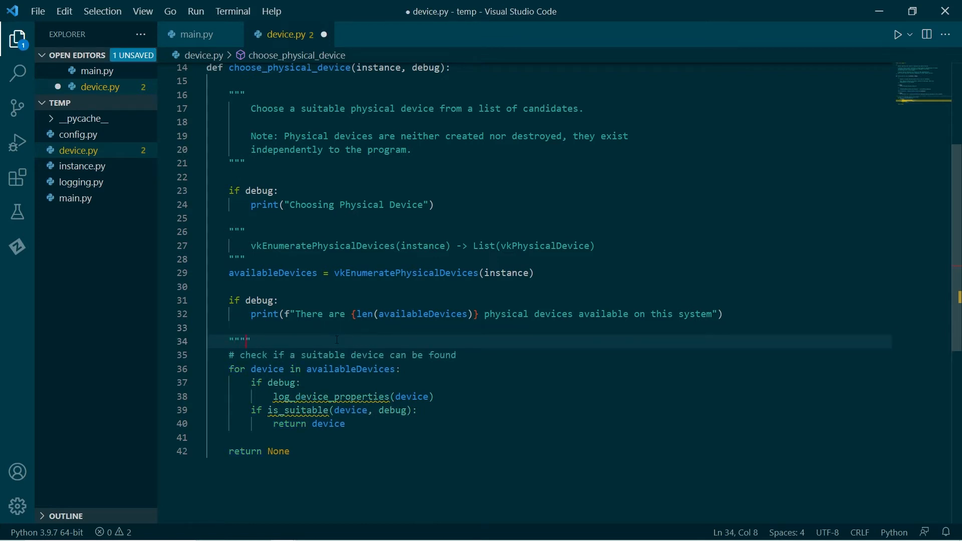
left_click(320, 451)
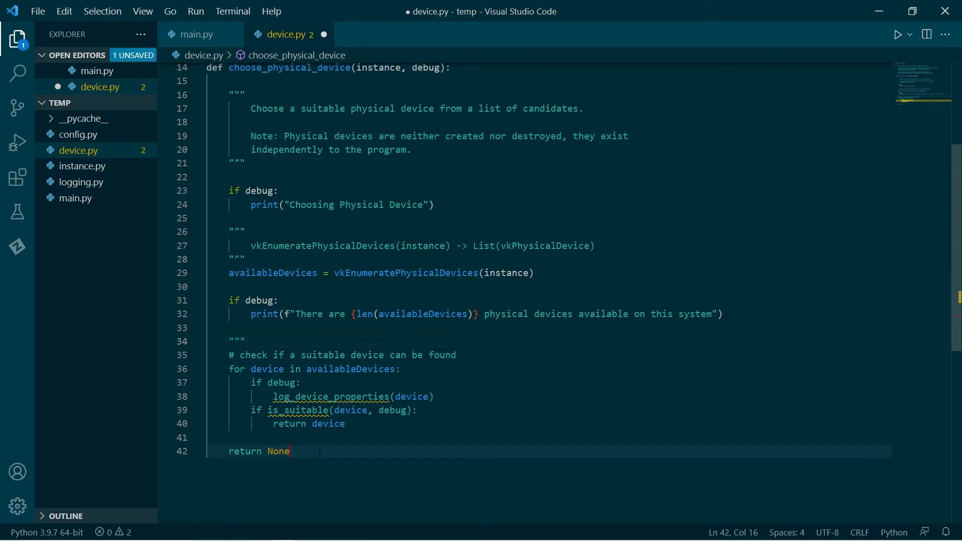
key("Return")
type("\"\"\"")
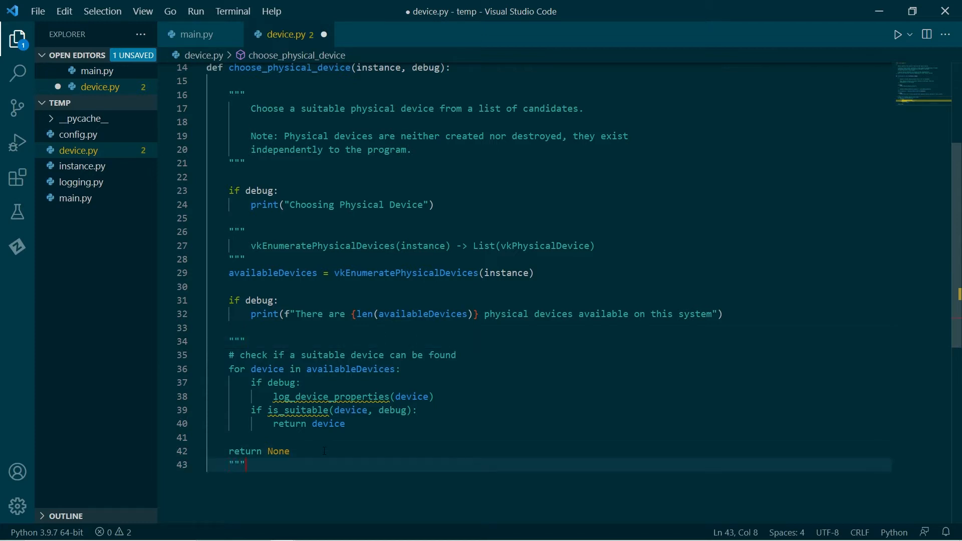
key("ctrl+s")
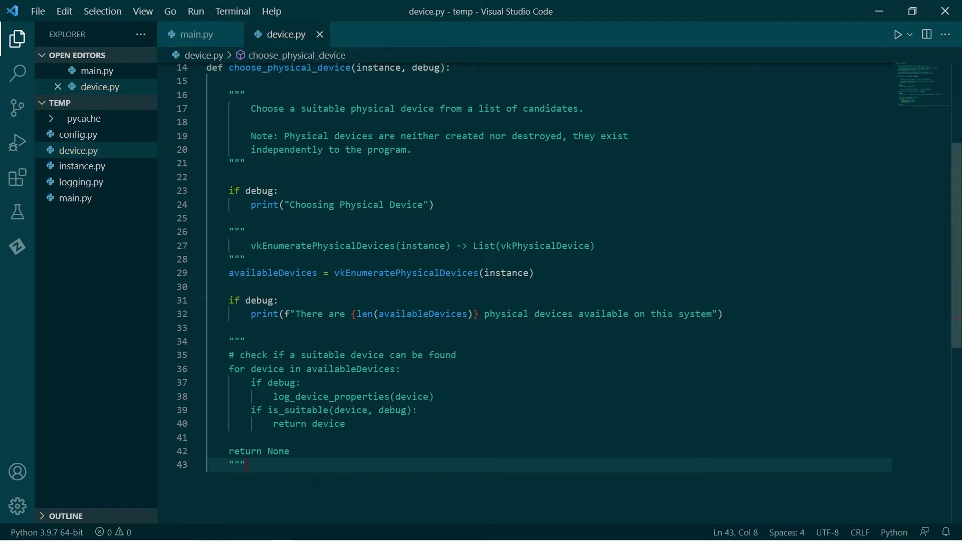
- Move the closing """ to just before return None so only the loop is disabled, and save
key("shift+Home")
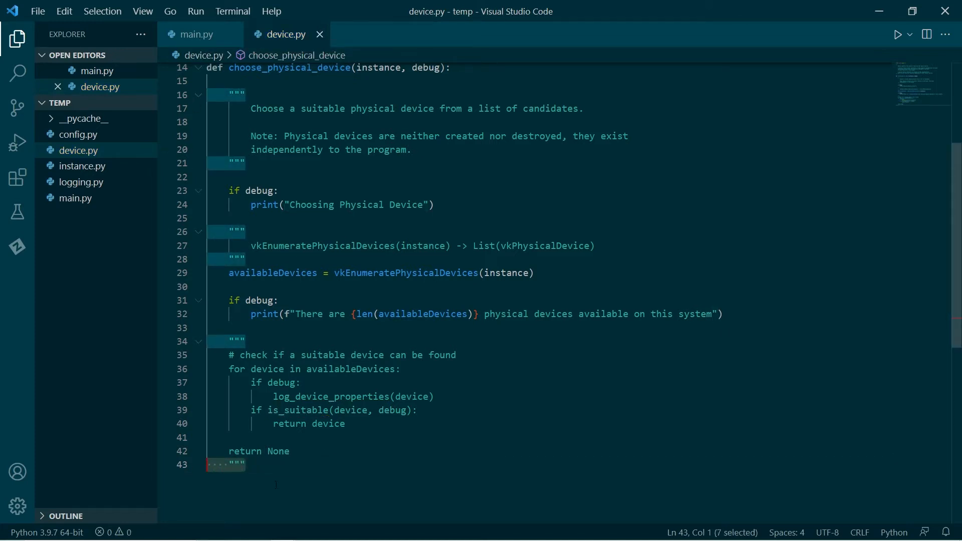
key("BackSpace")
key("BackSpace")
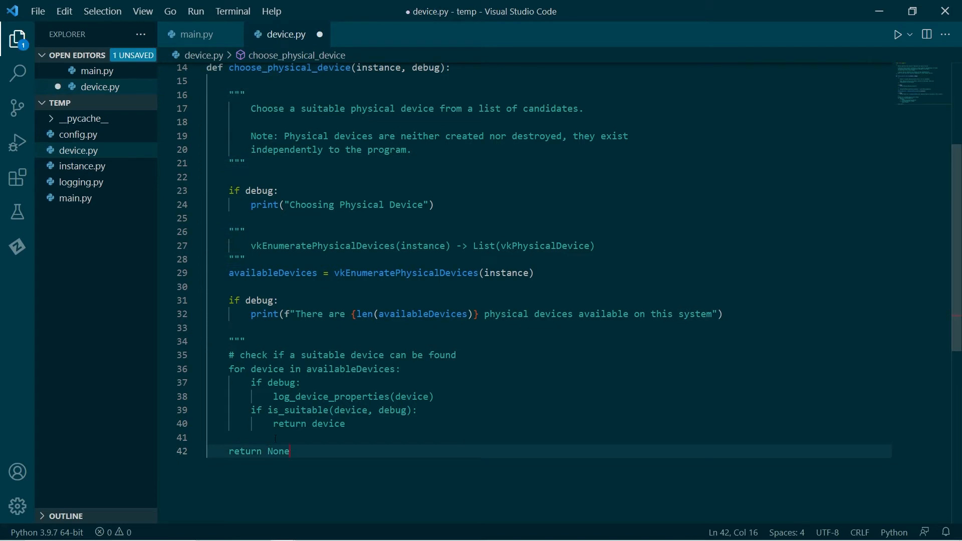
key("Up")
type("\"\"\"")
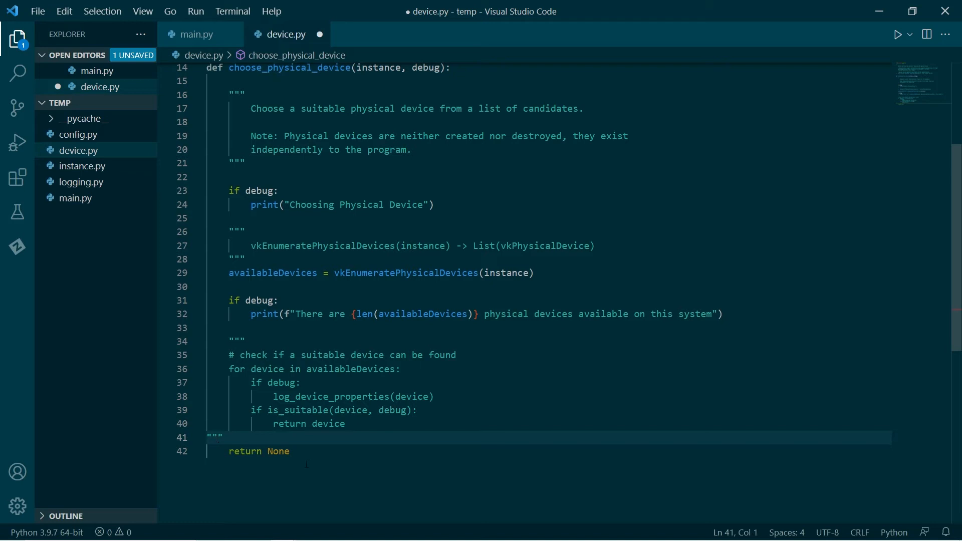
key("Tab")
key("ctrl+s")
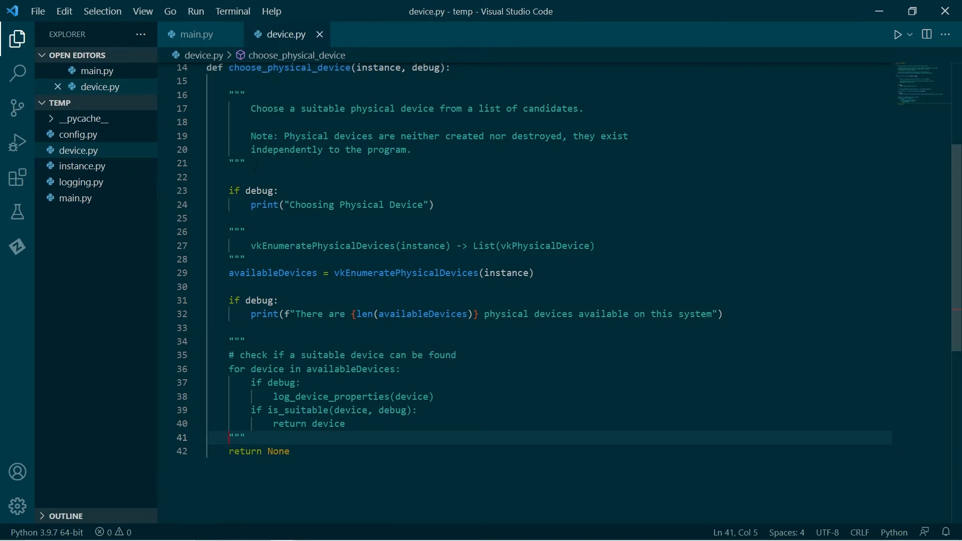
- Replace pass in make_device with self.physicalDevice = device.choose_physical_device(self.instance, self.debugMode) and save
left_click(197, 35)
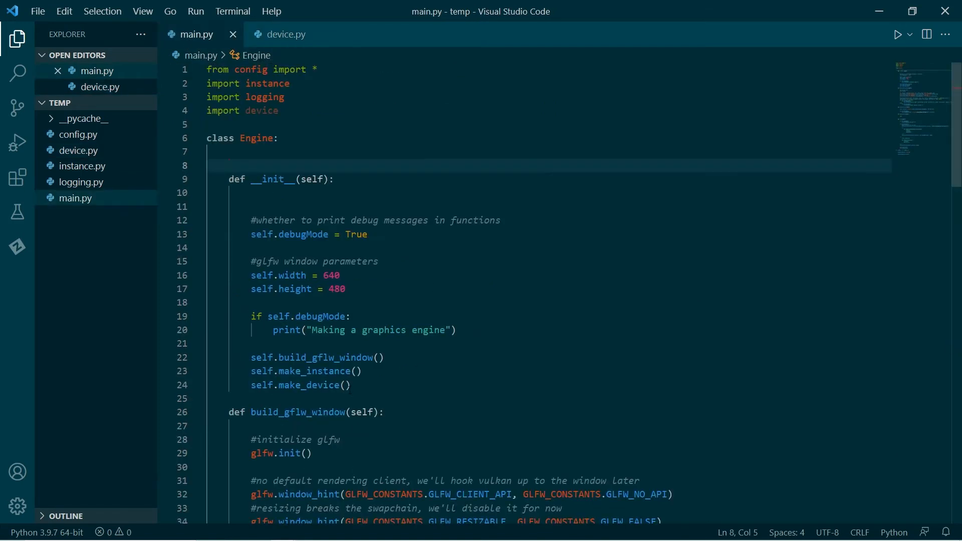
scroll(527, 301, "down", 4)
scroll(526, 301, "down", 4)
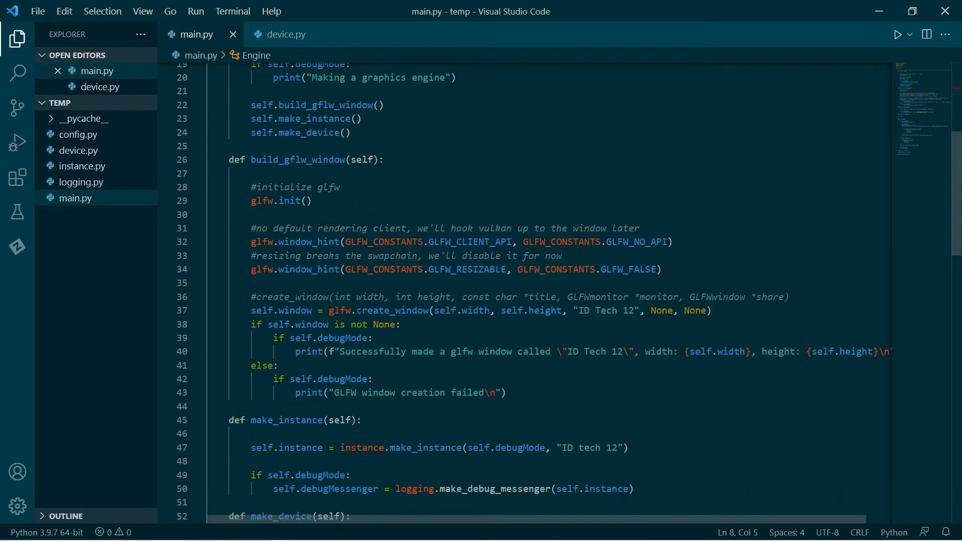
scroll(526, 301, "down", 3)
left_click(325, 363)
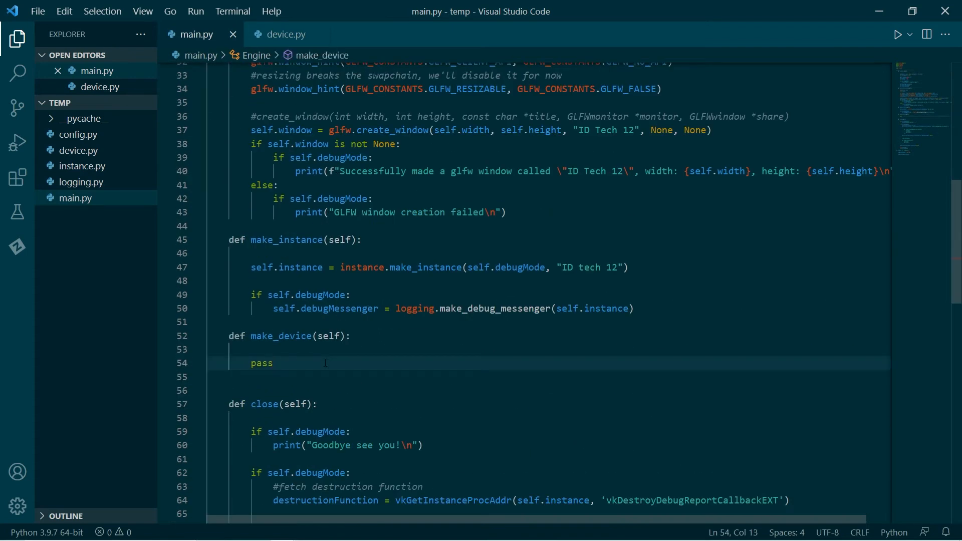
key("BackSpace")
key("BackSpace")
key("BackSpace")
key("BackSpace")
type("self.")
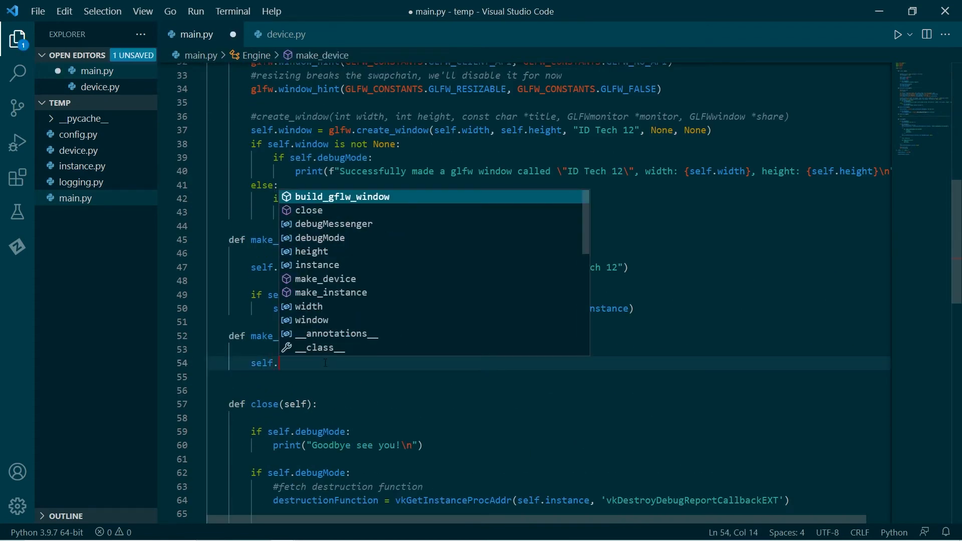
type("physical")
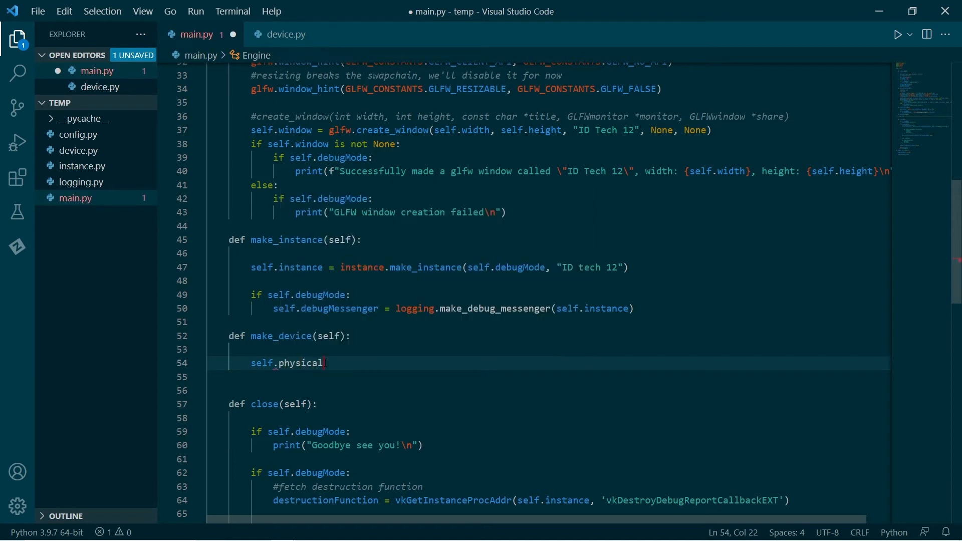
type("Device = ")
type("devic")
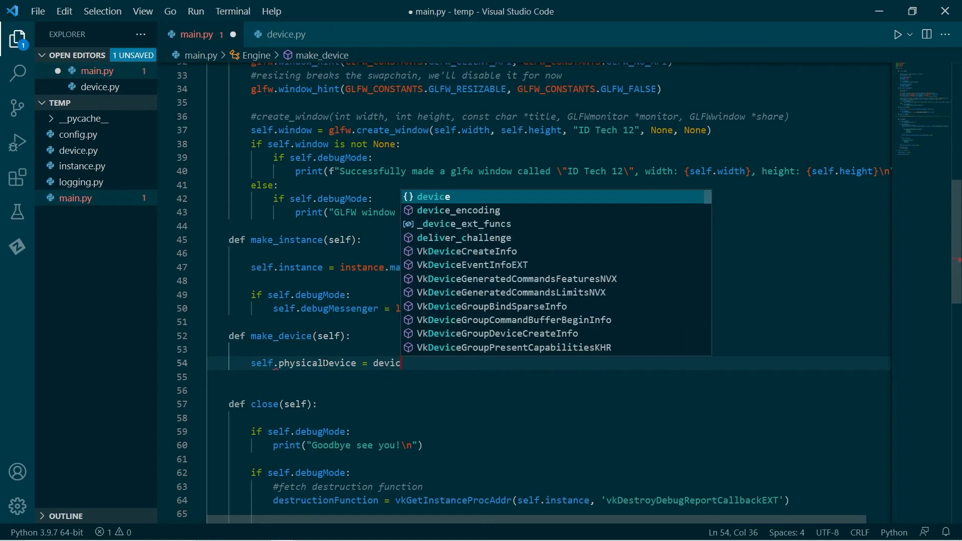
type("e.ch")
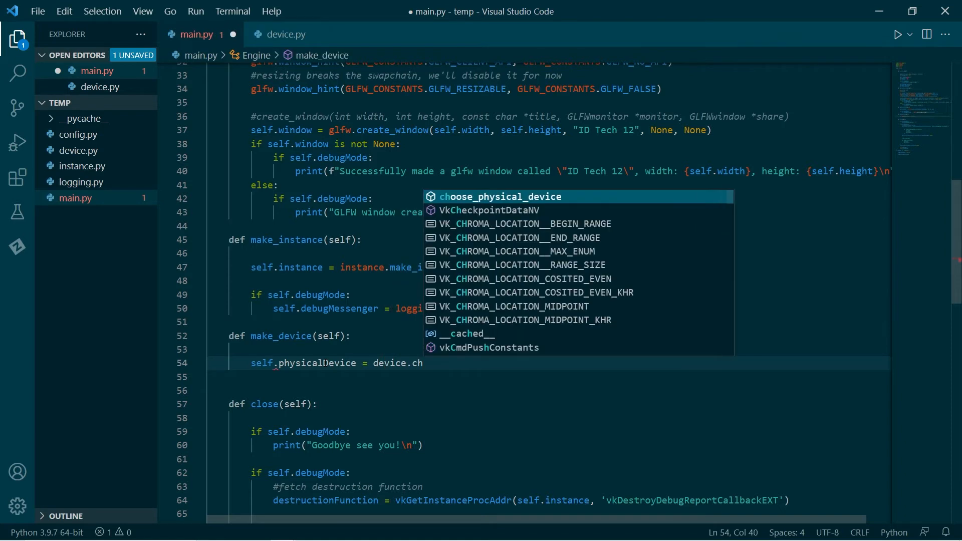
key("Tab")
type("(")
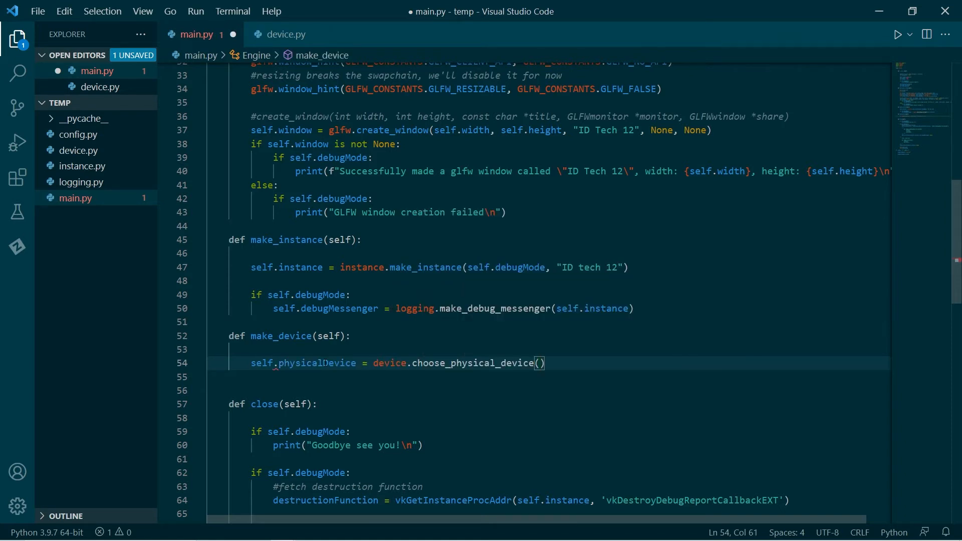
type("self.insta")
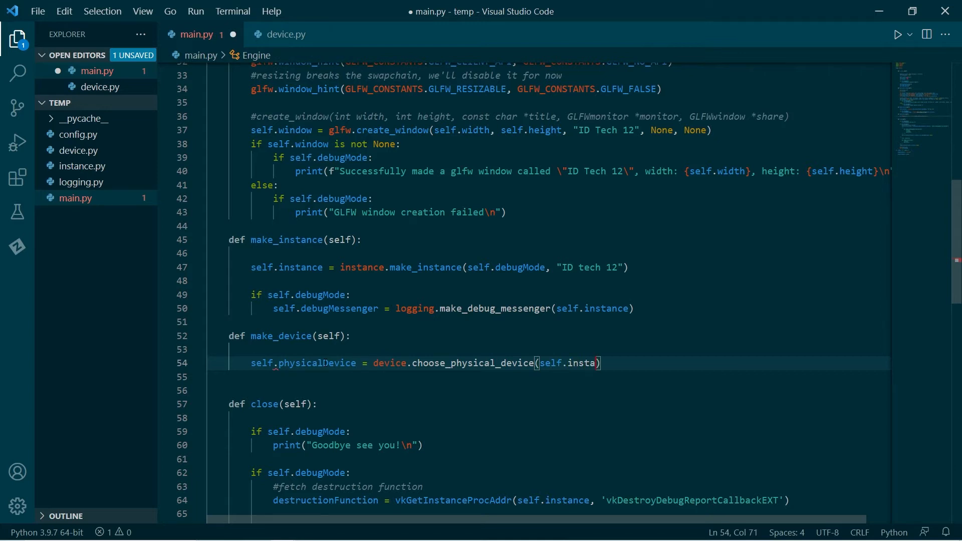
type("nce, se")
key("BackSpace")
key("BackSpace")
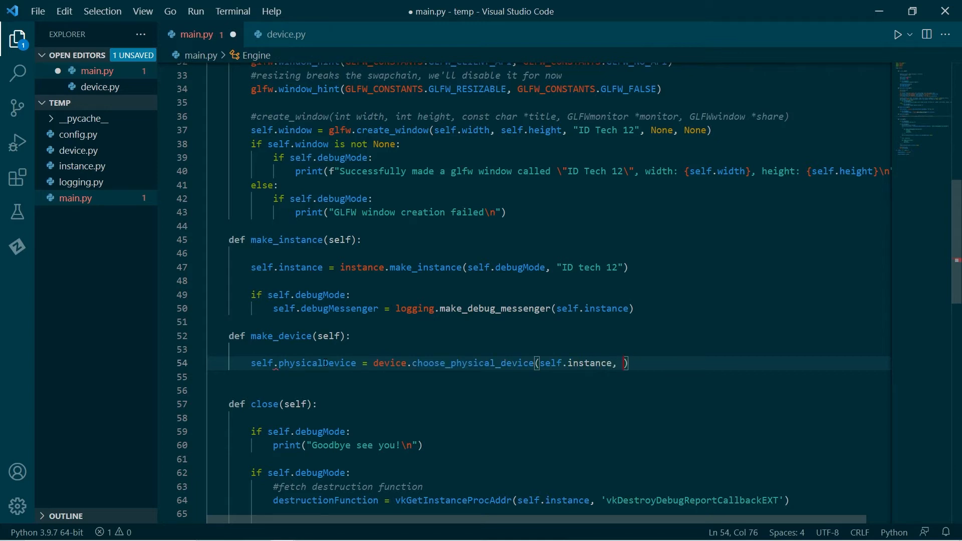
type("self.debug")
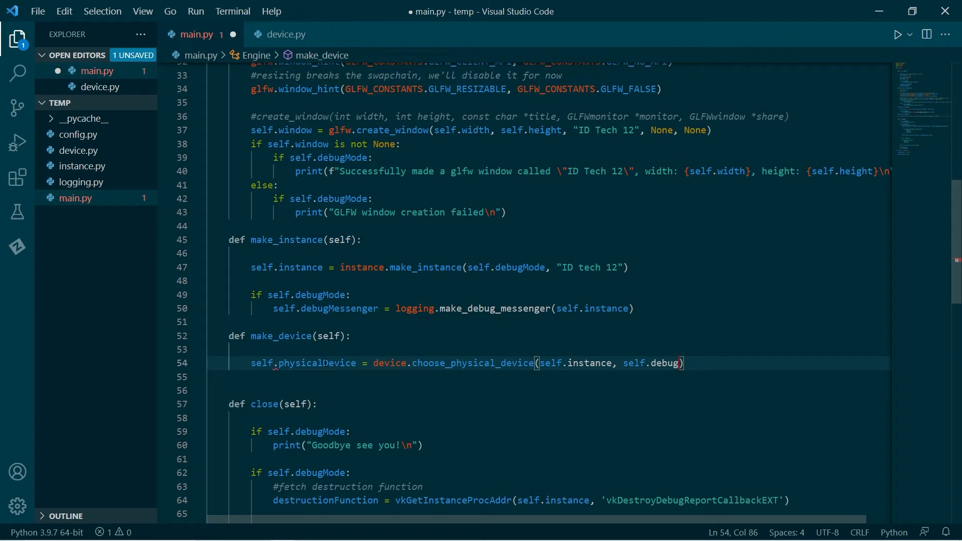
type("Mode")
key("ctrl+s")
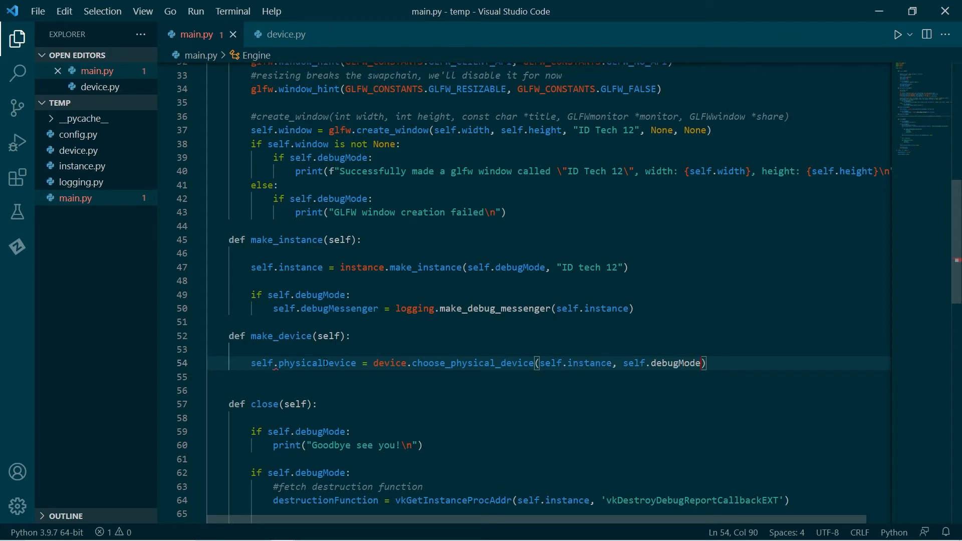
left_click(776, 364)
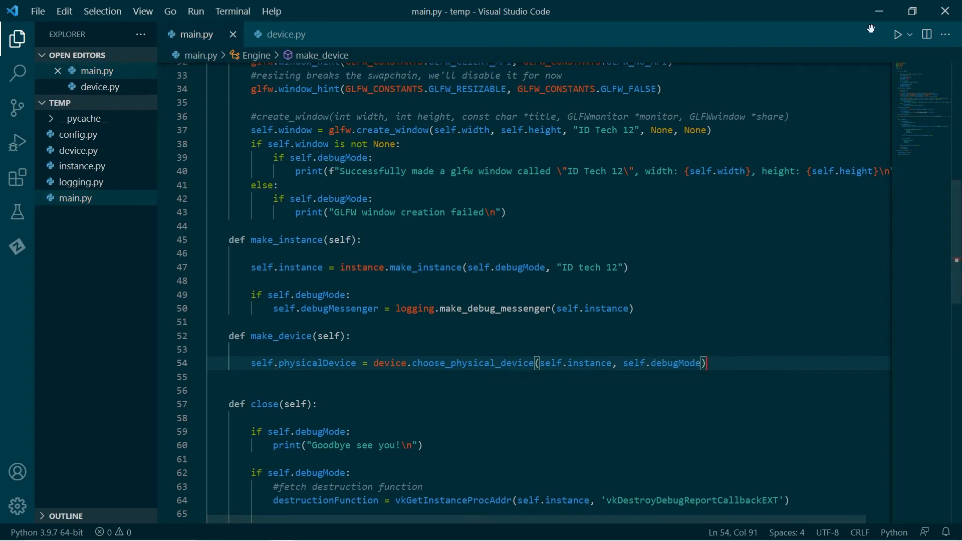
- Run main.py to see one physical device reported, close the terminal and return to device.py
key("F5")
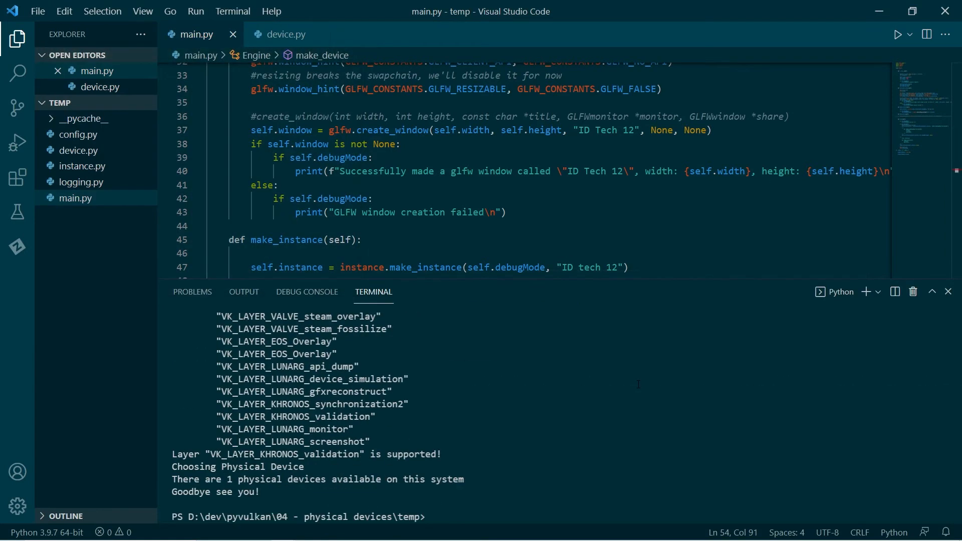
left_click(914, 292)
left_click(274, 36)
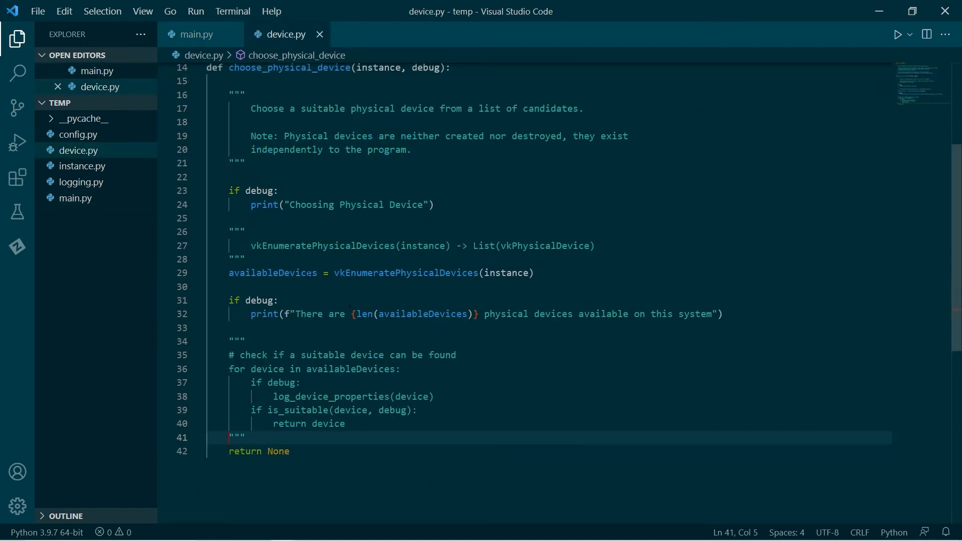
- Delete the """ on lines 34 and 41 to re-enable the device loop
left_click(545, 246)
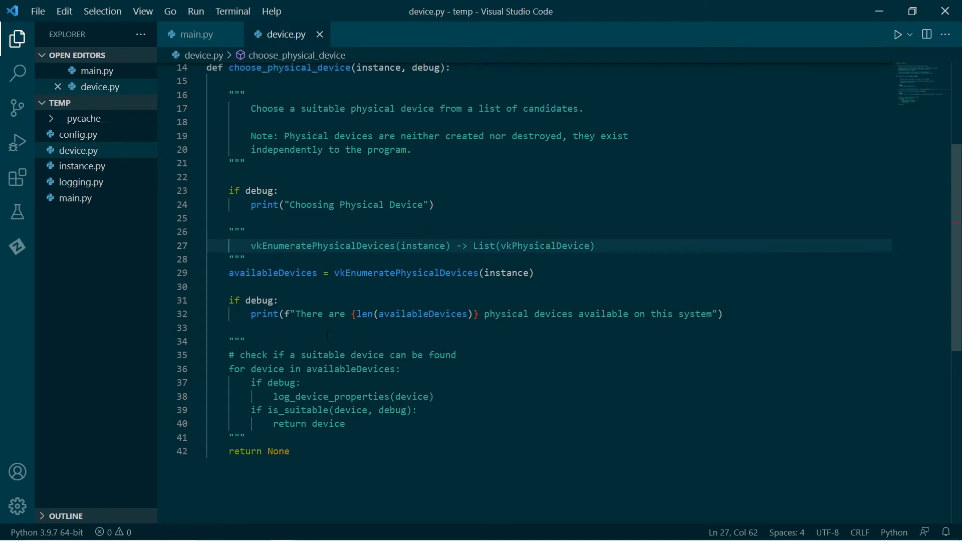
left_click(283, 343)
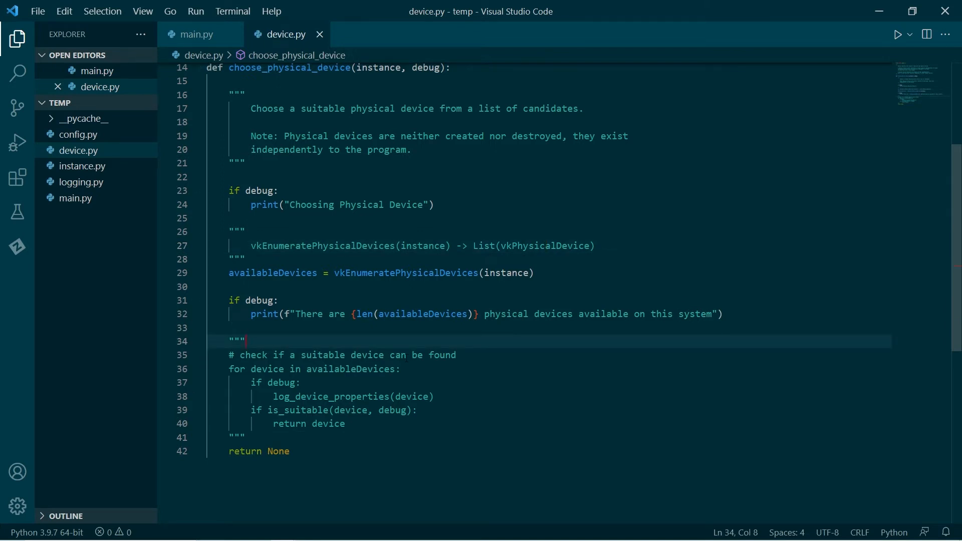
key("BackSpace")
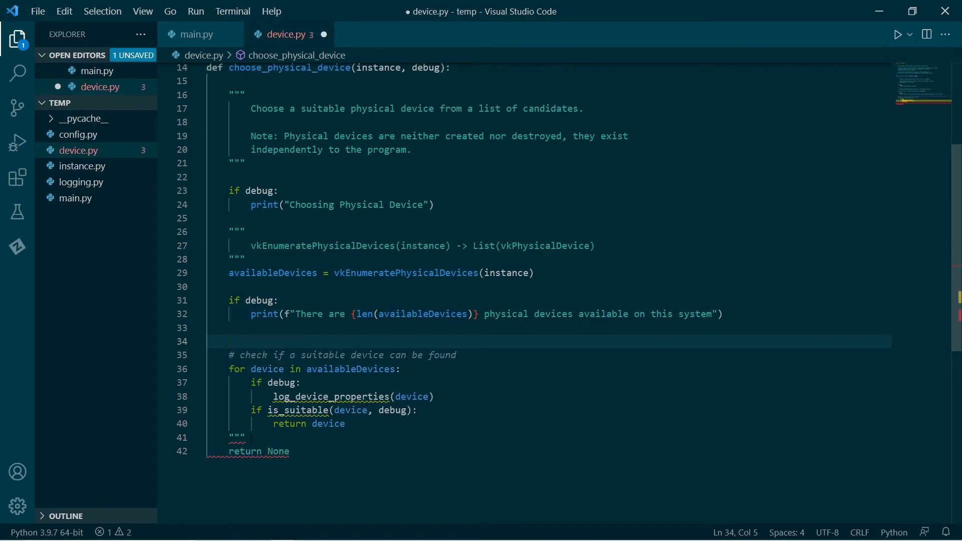
left_click(301, 438)
key("BackSpace")
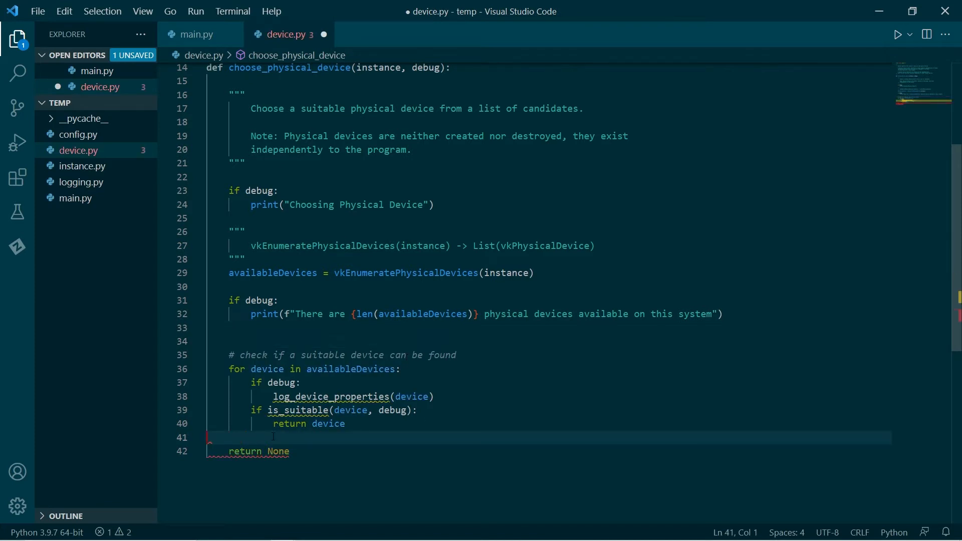
- Comment out the is_suitable check and return device lines with #, then save device.py
left_click(268, 410)
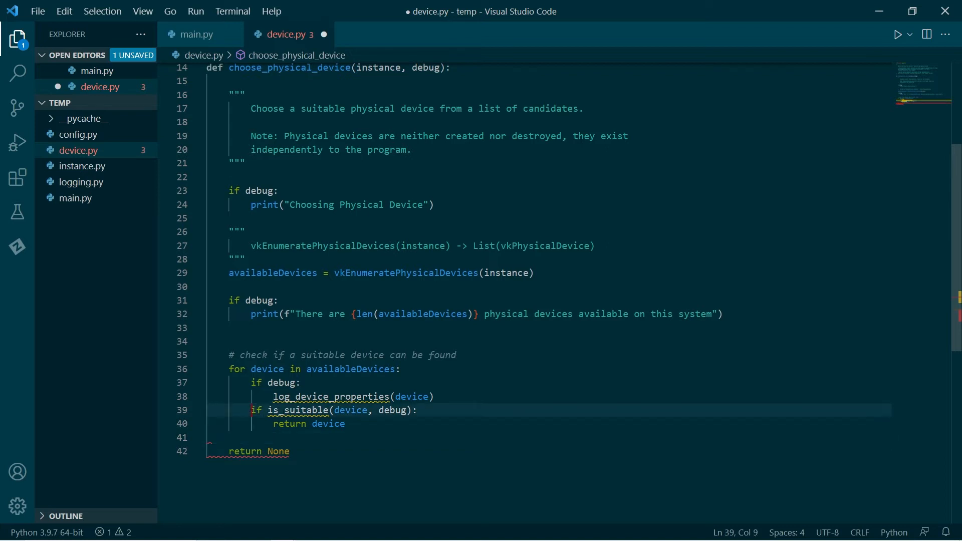
type("#")
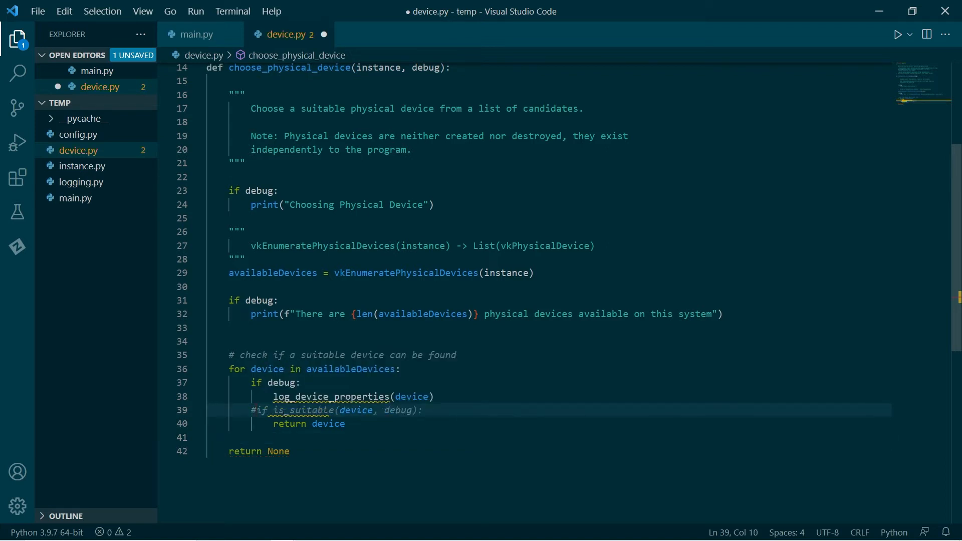
left_click(273, 424)
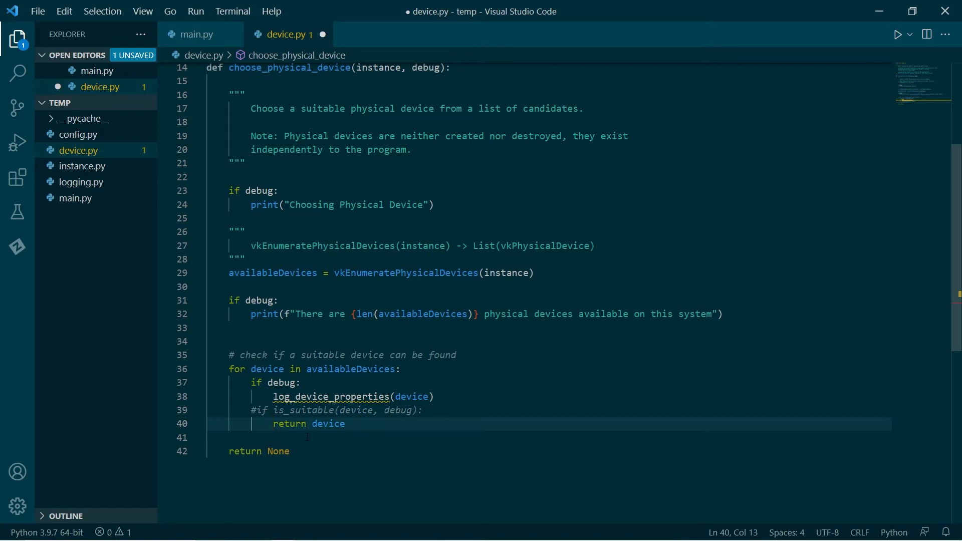
type("#")
key("ctrl+s")
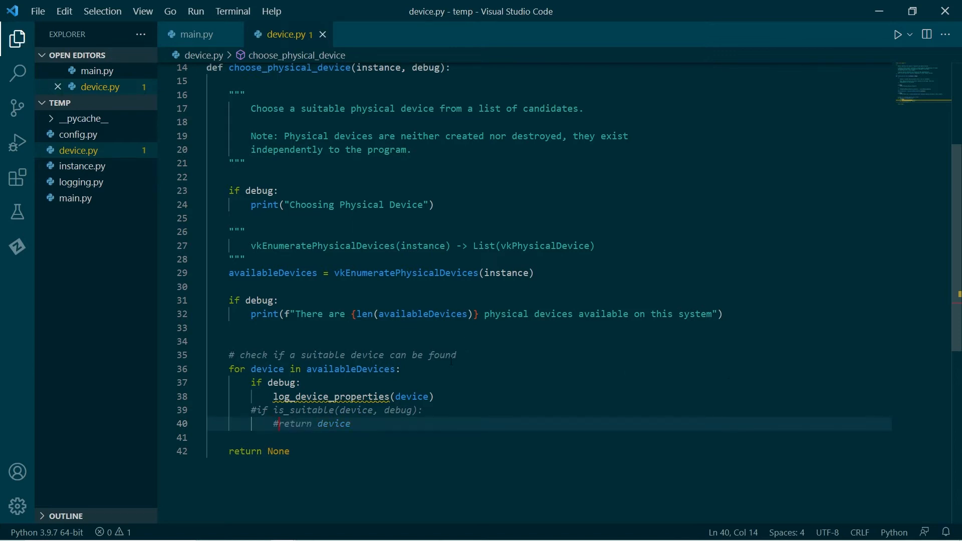
scroll(451, 361, "up", 5)
scroll(451, 361, "up", 2)
scroll(440, 400, "down", 6)
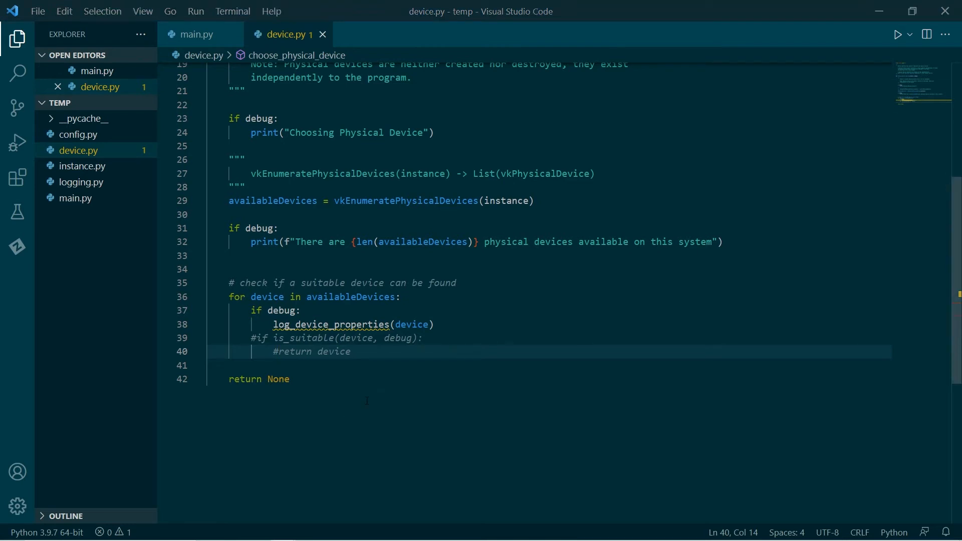
left_click(366, 402)
key("Return")
key("Return")
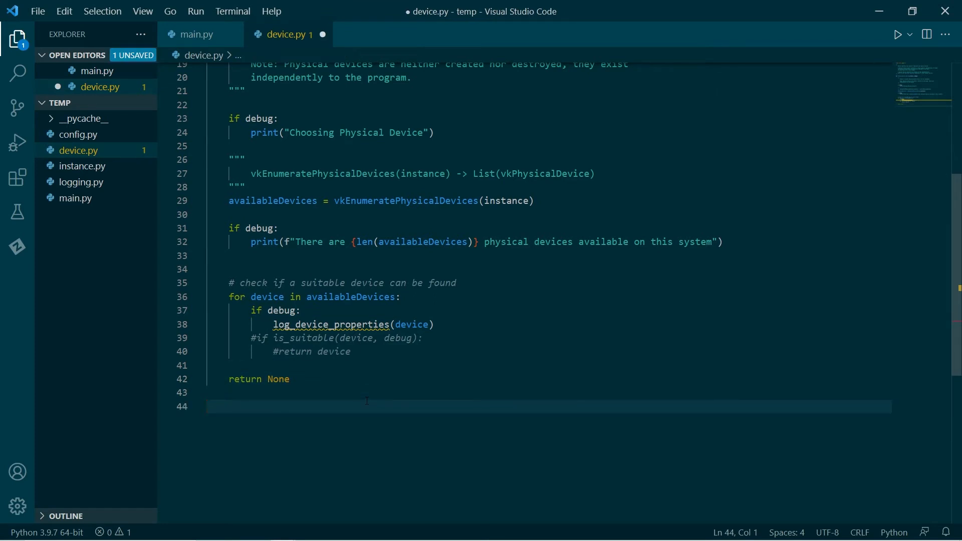
key("ctrl+v")
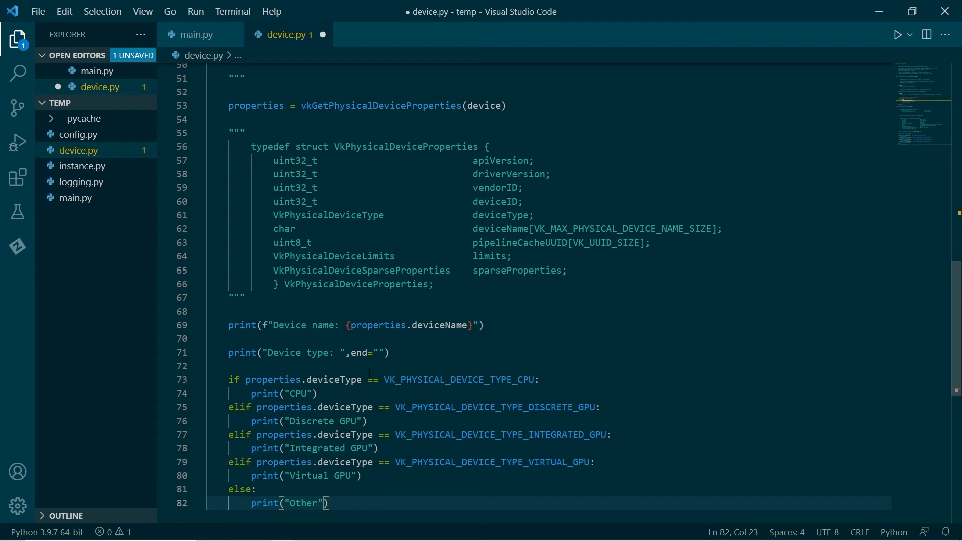
scroll(482, 301, "up", 3)
scroll(482, 301, "up", 2)
scroll(481, 301, "up", 2)
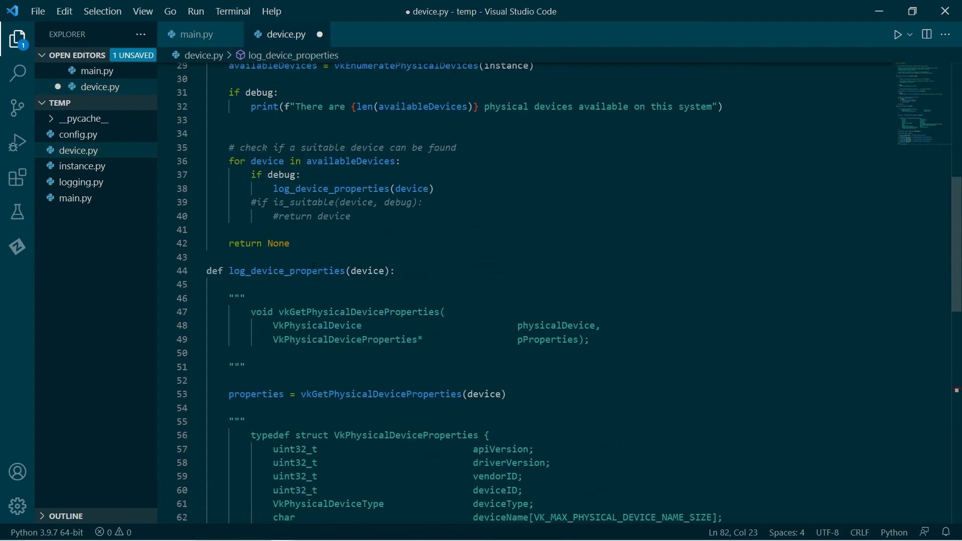
left_click(310, 271)
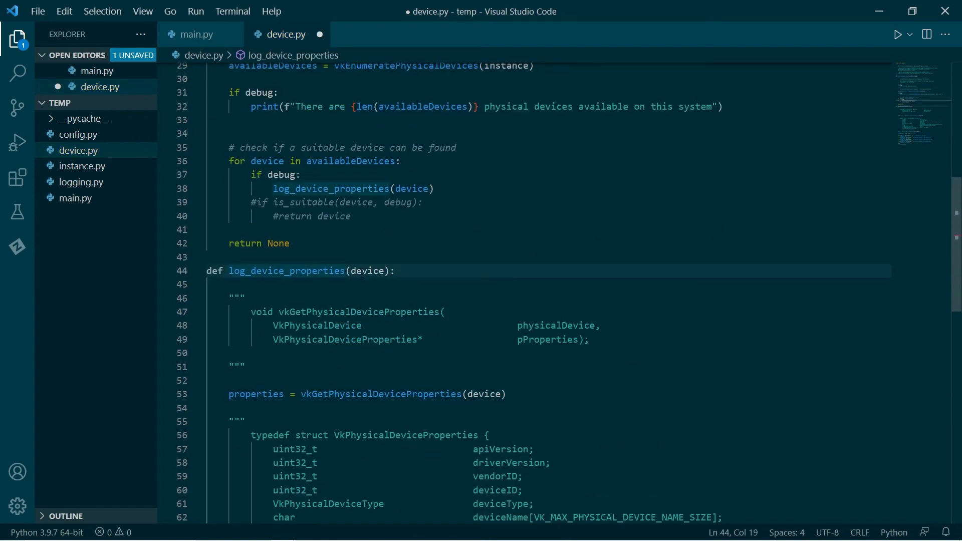
mouse_move(366, 270)
left_click(384, 271)
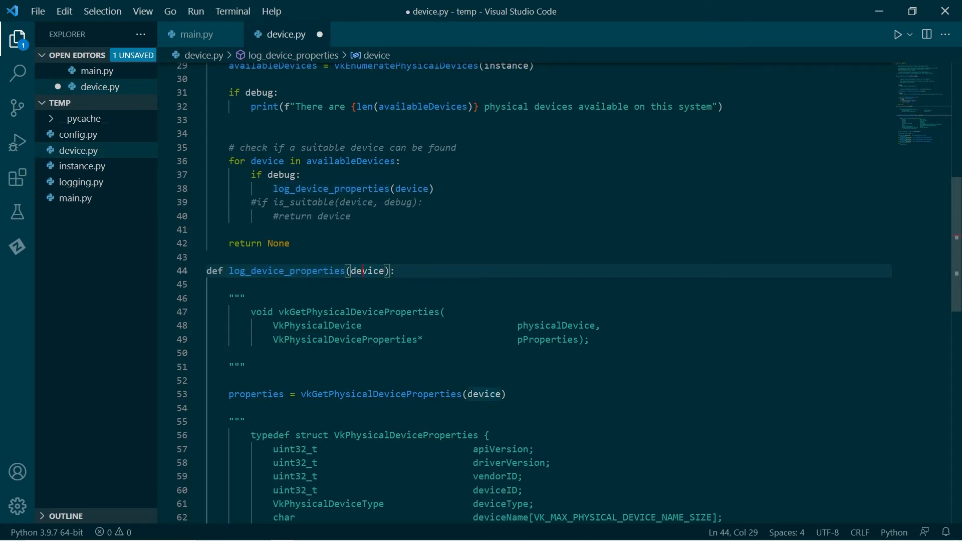
left_click(489, 394)
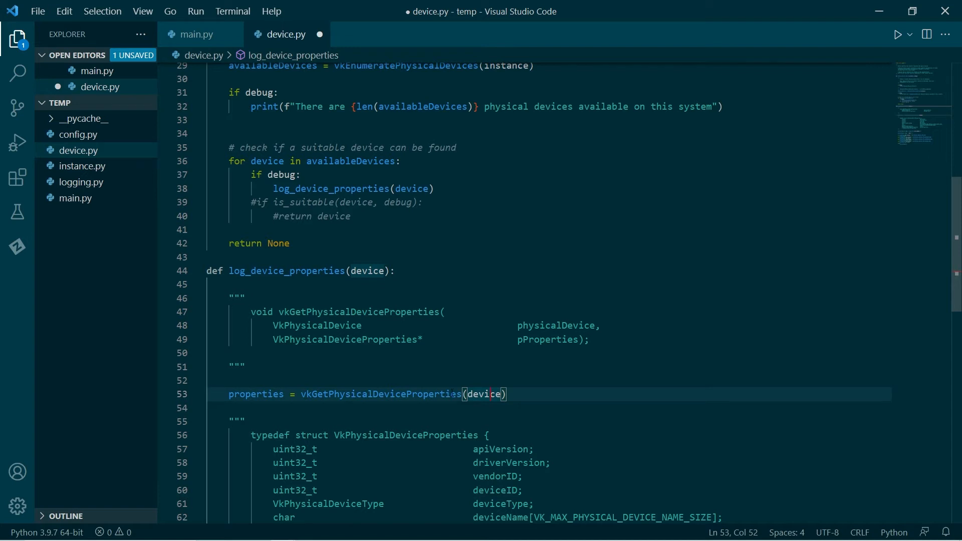
mouse_move(252, 312)
left_mouse_down()
mouse_move(445, 312)
mouse_move(602, 325)
mouse_move(591, 340)
left_mouse_up()
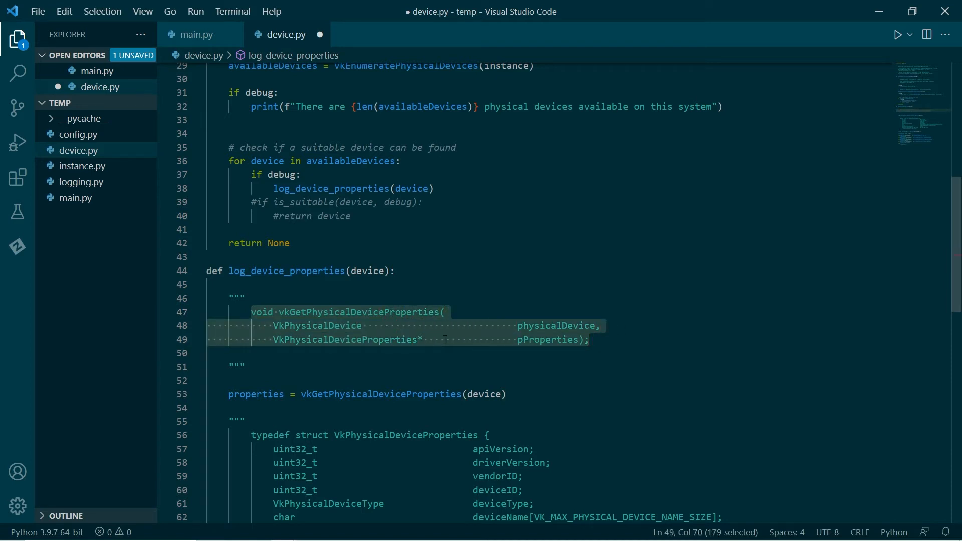
left_click(591, 339)
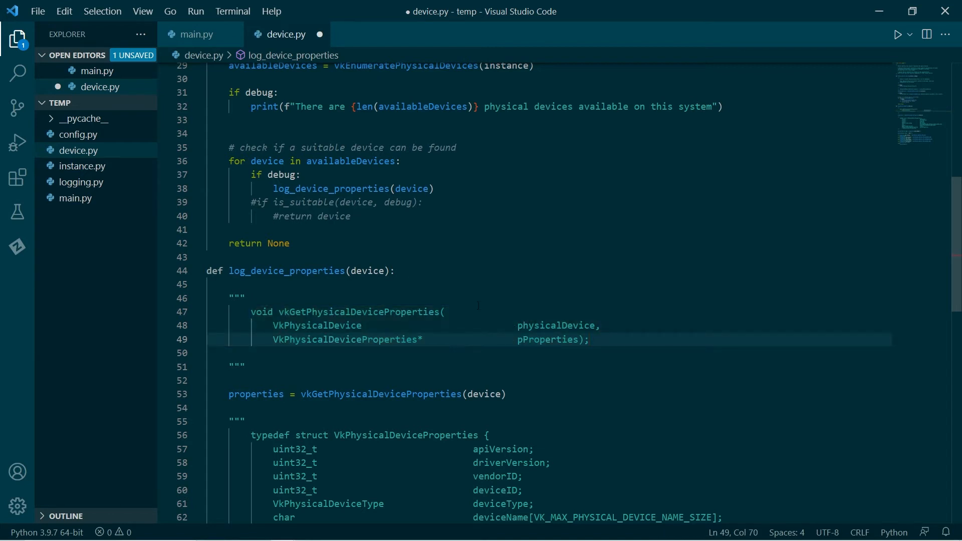
left_click_drag(579, 339, 520, 340)
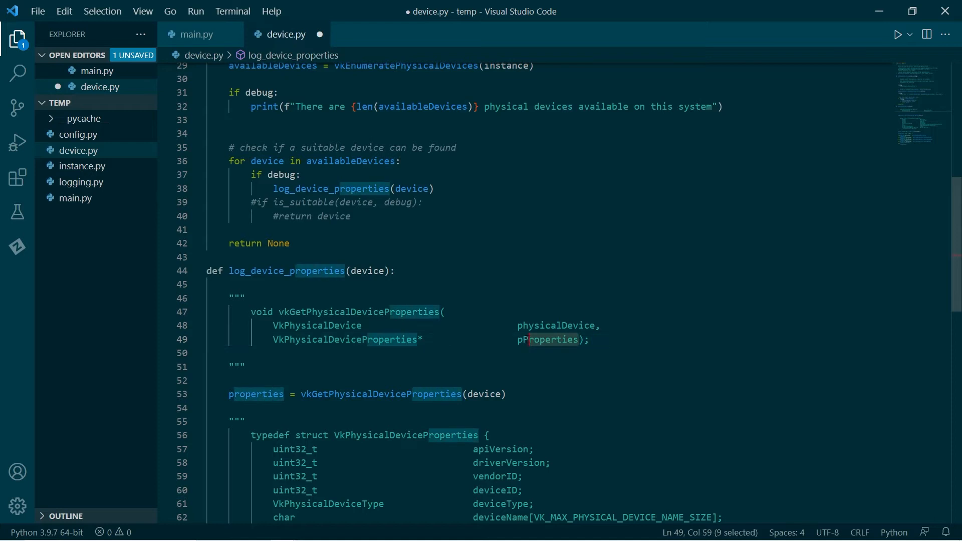
left_click(600, 340)
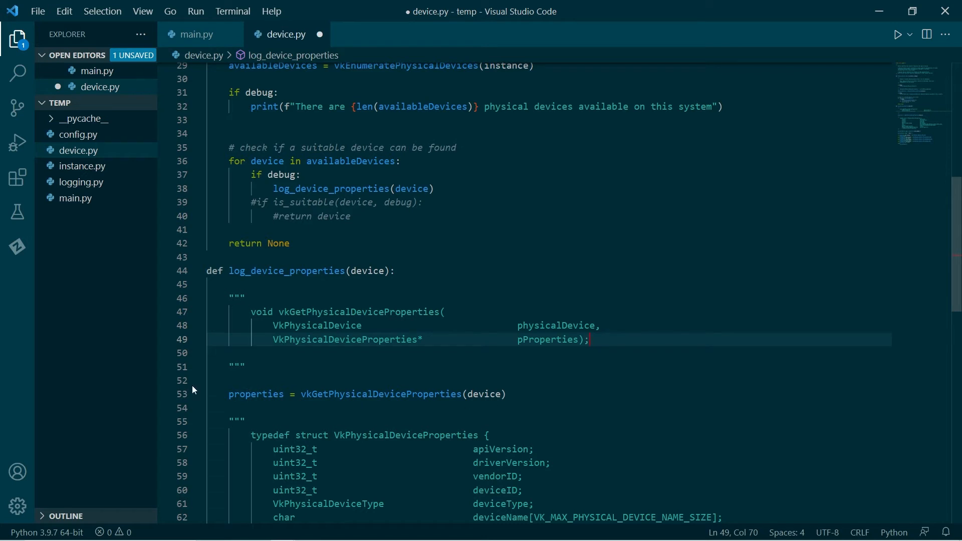
scroll(526, 301, "down", 2)
scroll(526, 301, "down", 2)
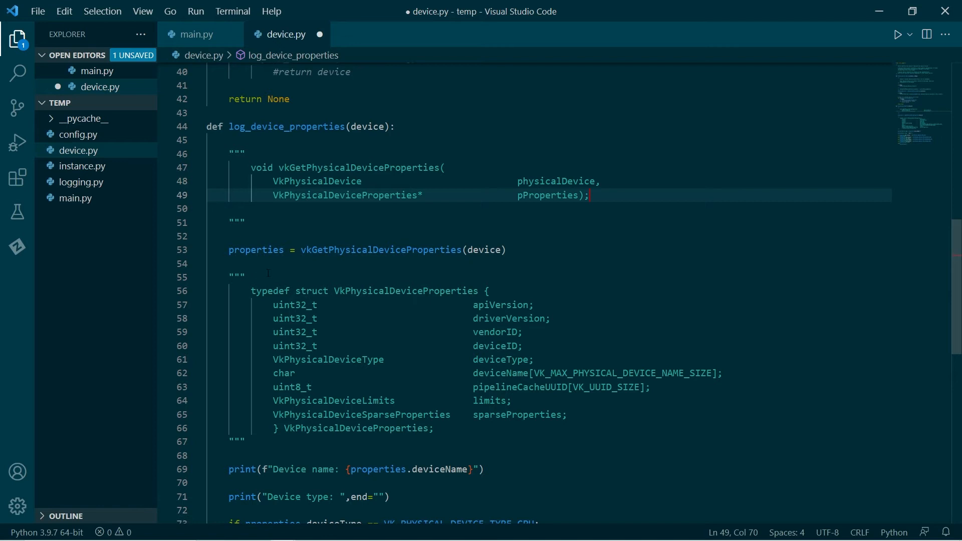
left_click(257, 250)
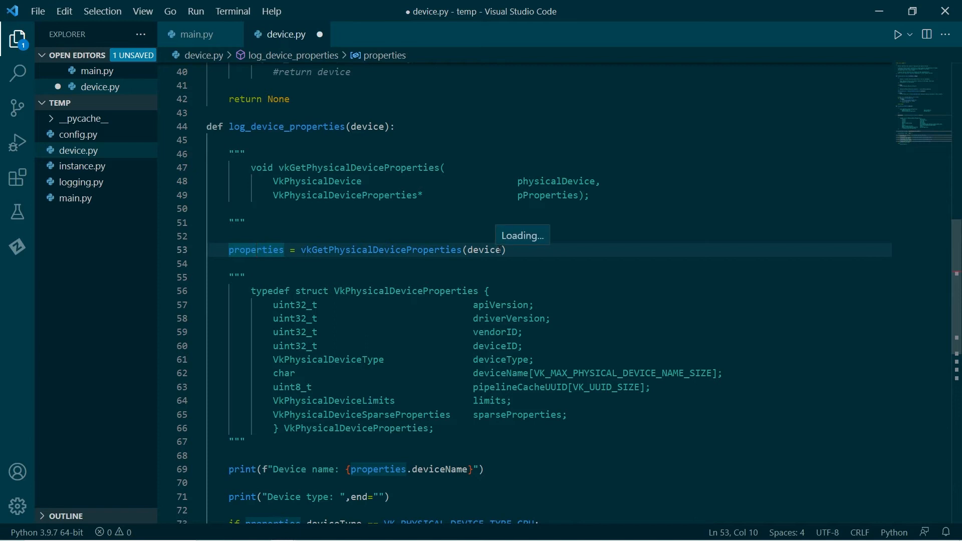
scroll(499, 250, "down", 2)
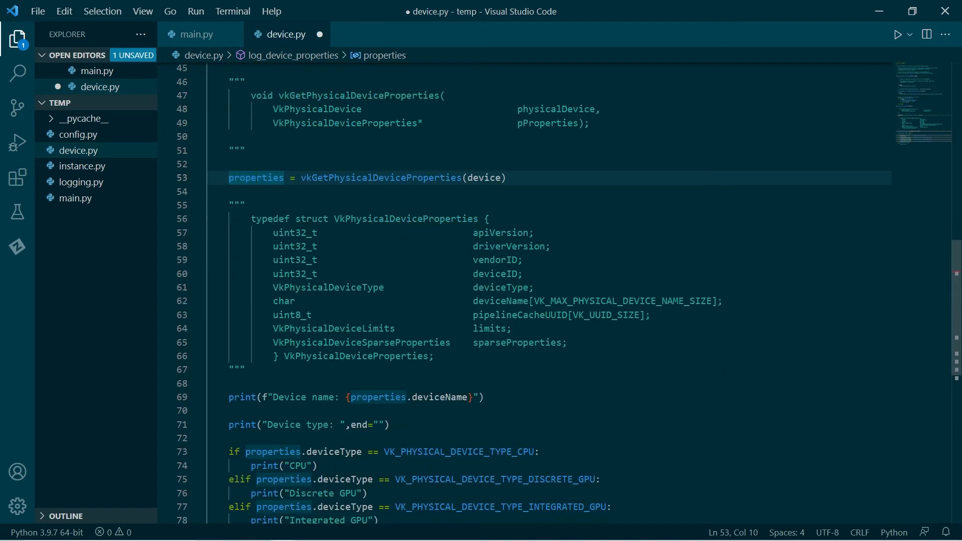
mouse_move(251, 219)
left_mouse_down()
mouse_move(554, 261)
mouse_move(704, 329)
mouse_move(632, 356)
left_mouse_up()
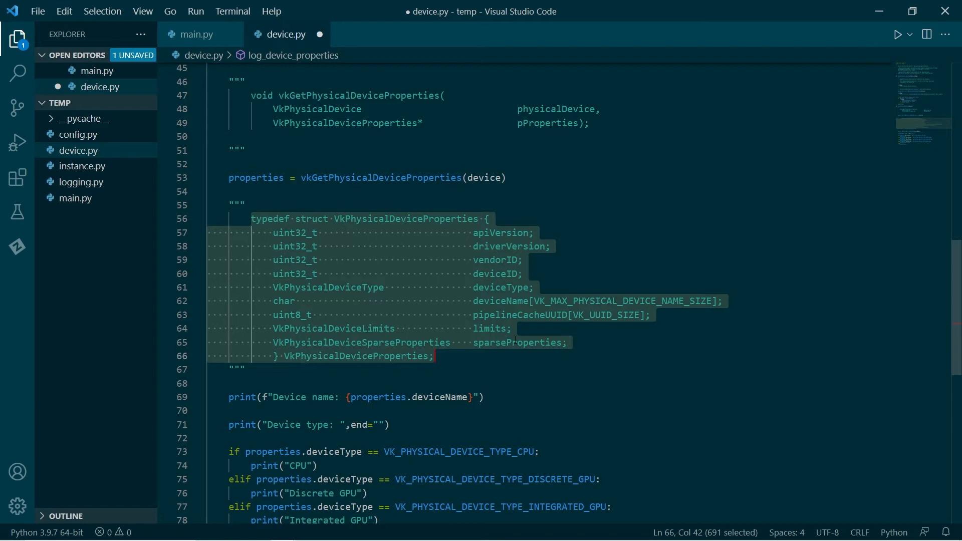
left_click(498, 355)
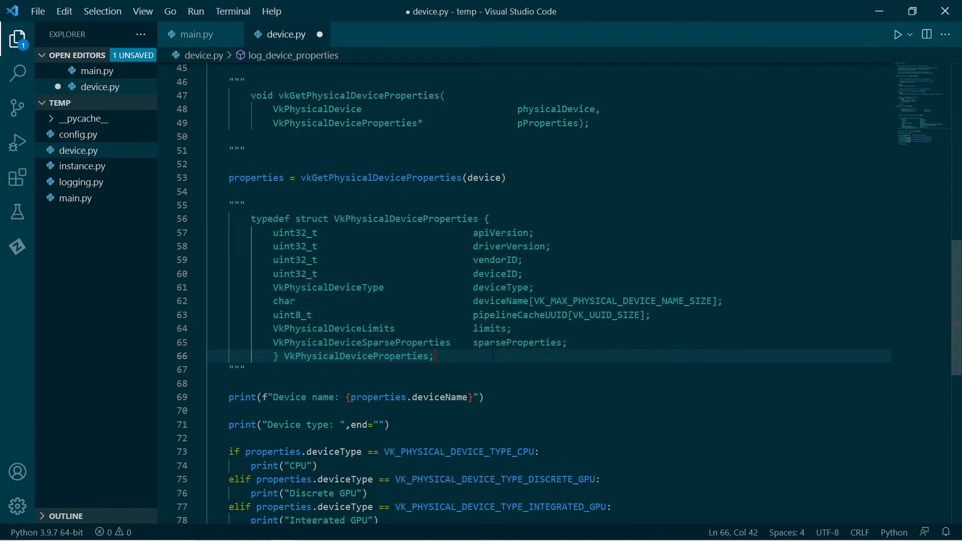
scroll(492, 355, "down", 1)
scroll(489, 355, "down", 1)
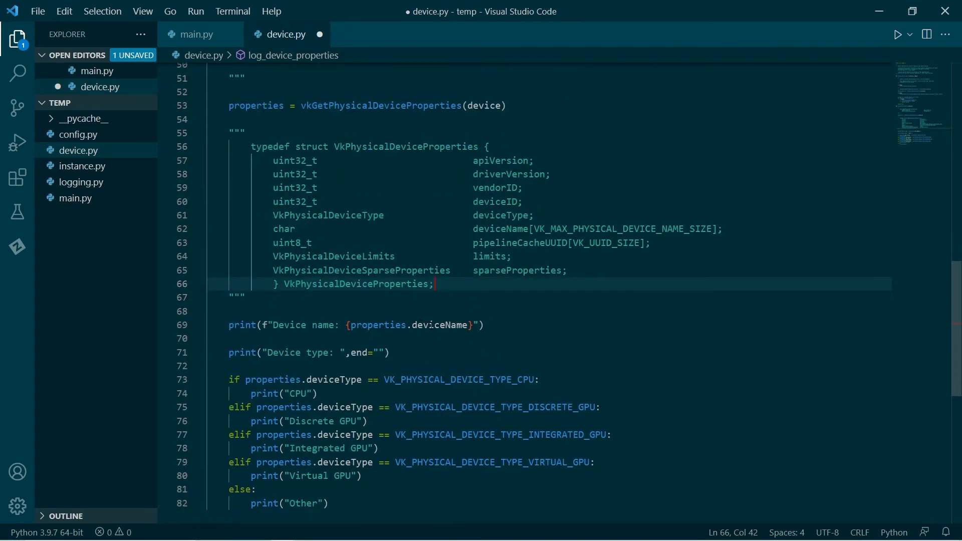
left_click(432, 325)
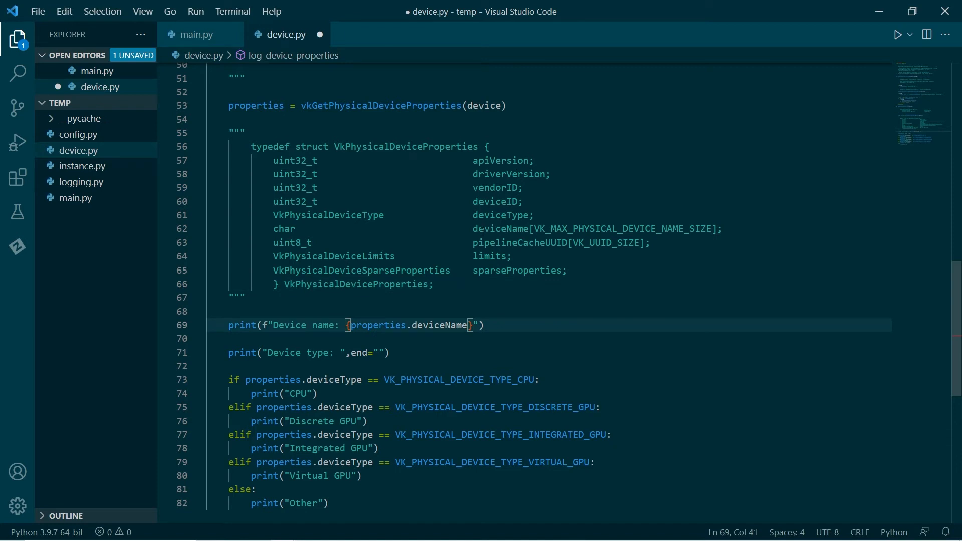
left_click_drag(473, 229, 723, 229)
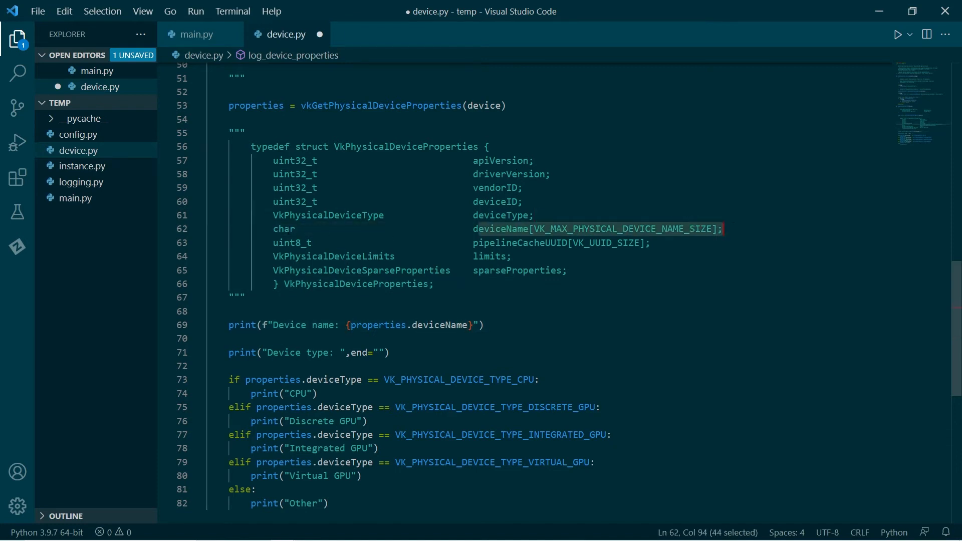
left_click(492, 325)
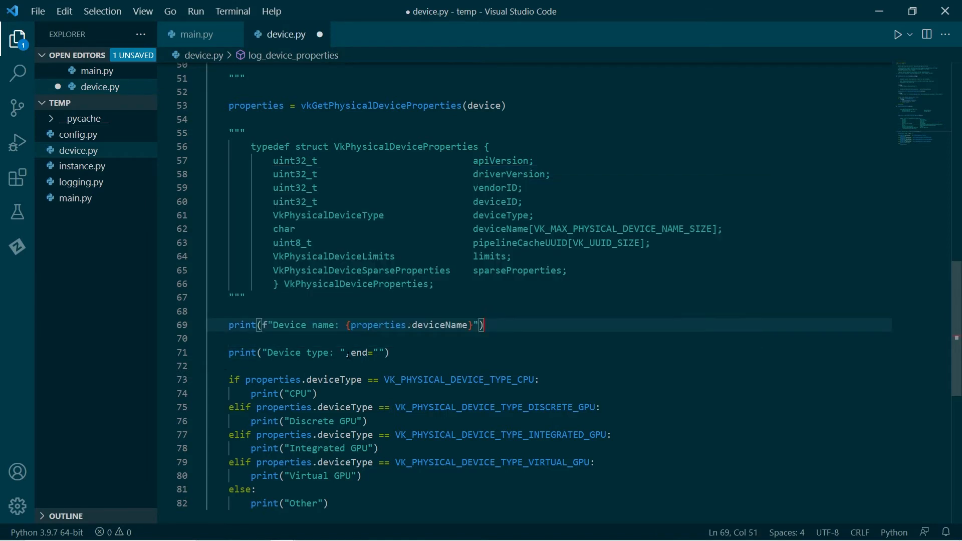
scroll(527, 301, "down", 2)
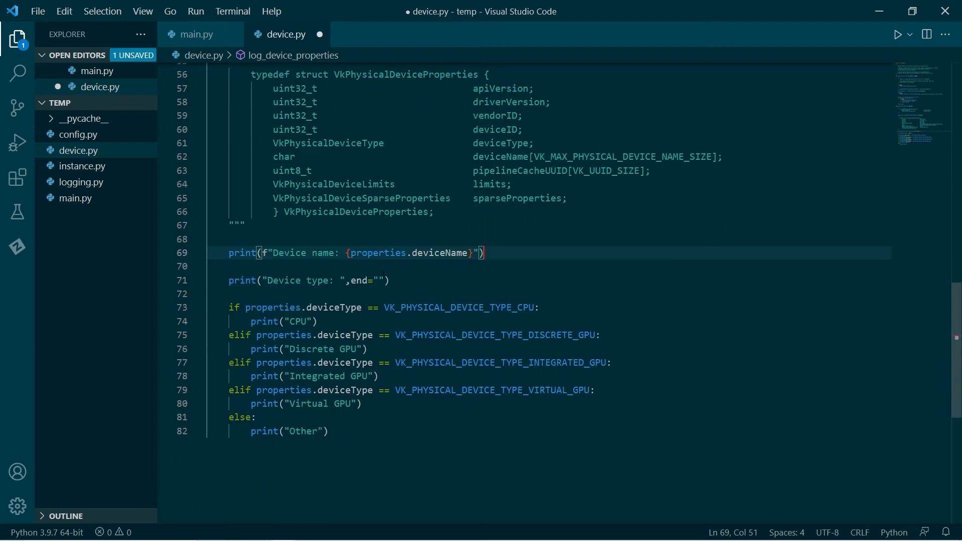
scroll(526, 301, "up", 2)
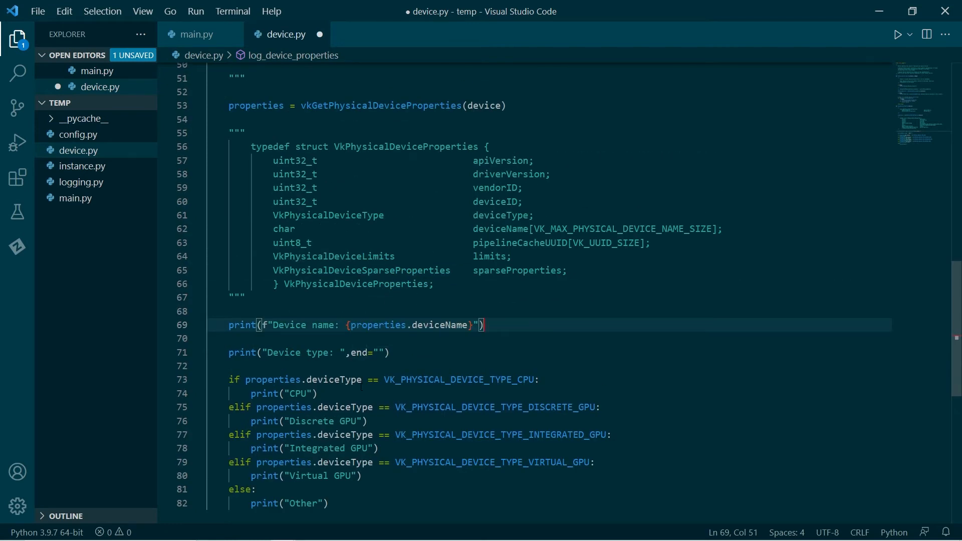
left_click(342, 380)
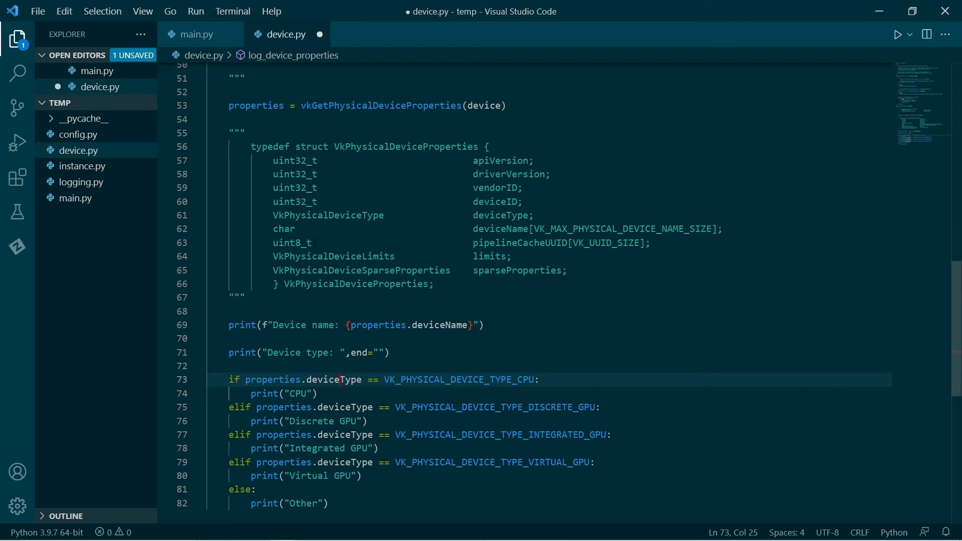
left_click_drag(452, 215, 509, 215)
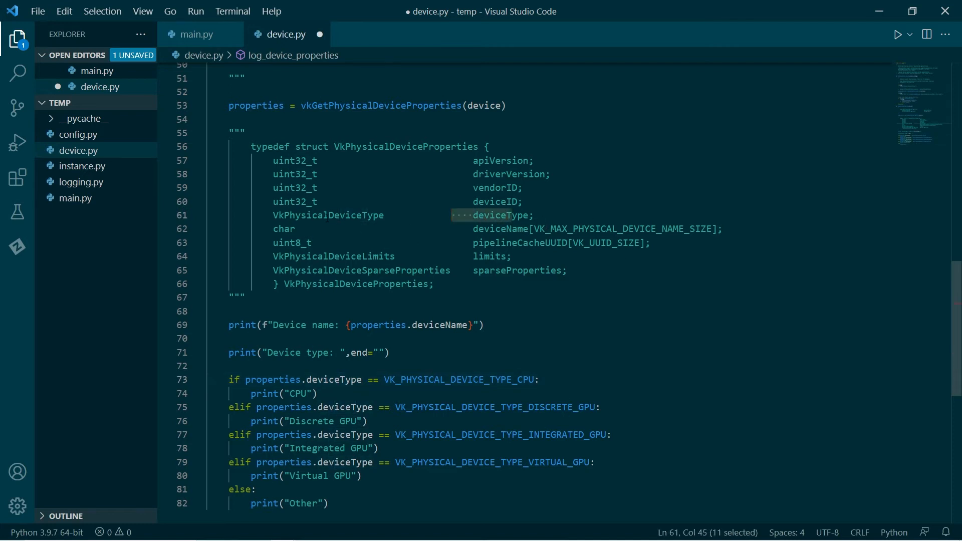
double_click(329, 216)
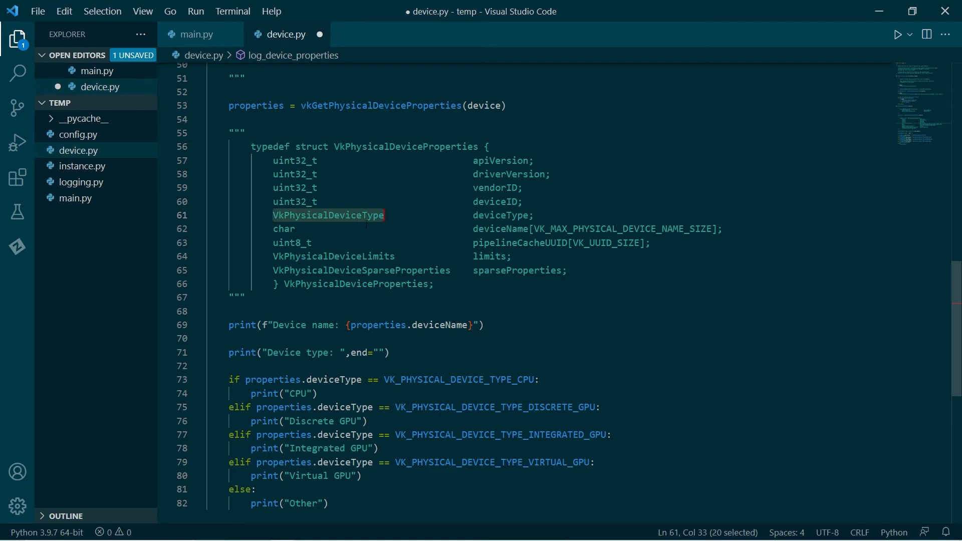
left_click(433, 231)
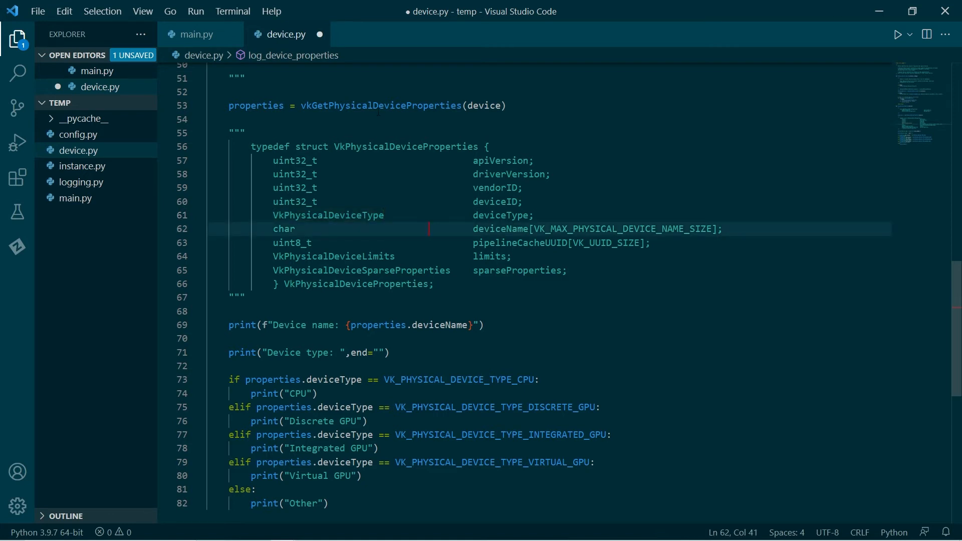
- Jump to vkGetPhysicalDeviceProperties in _vulkan.py and search for vkPhysicalDeviceProper
key("F12")
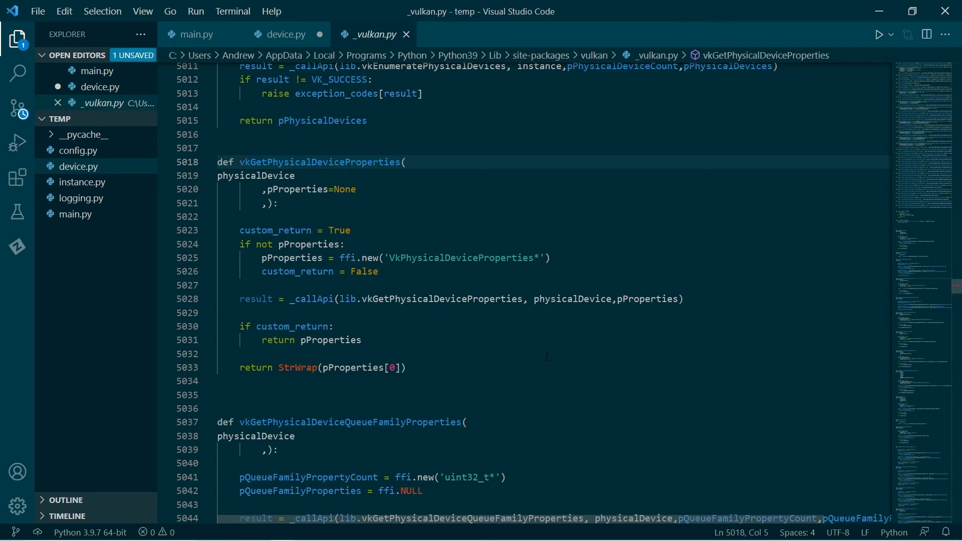
key("ctrl+f")
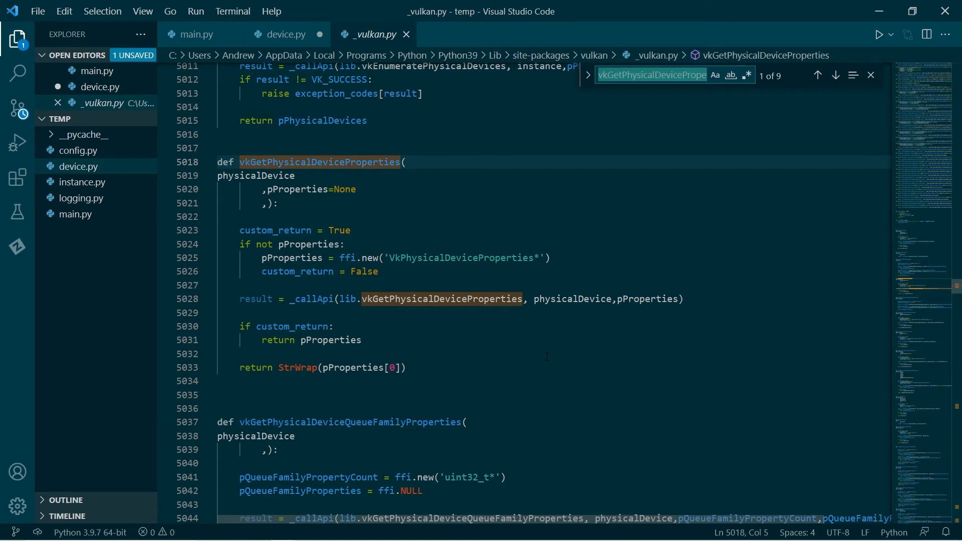
type("vk")
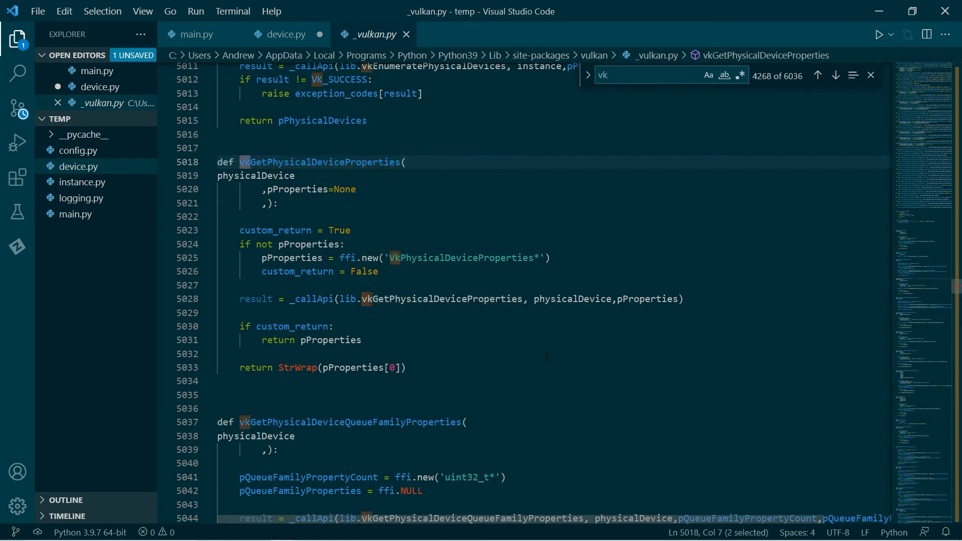
type("Physical")
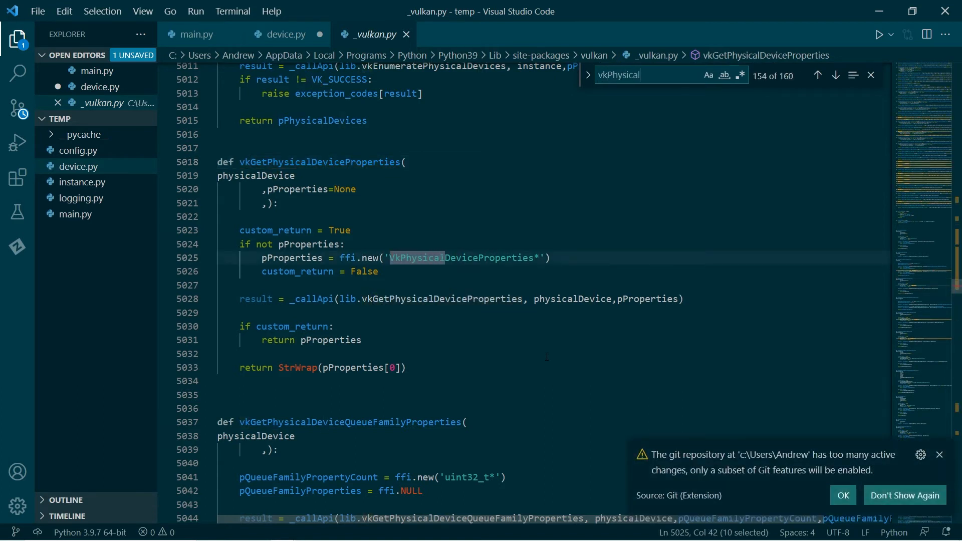
type("Device")
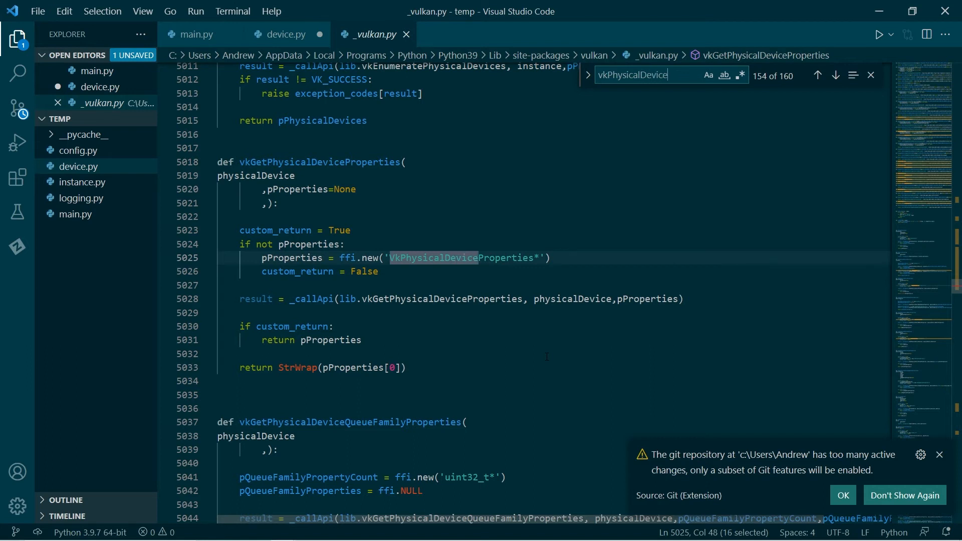
type("Ty")
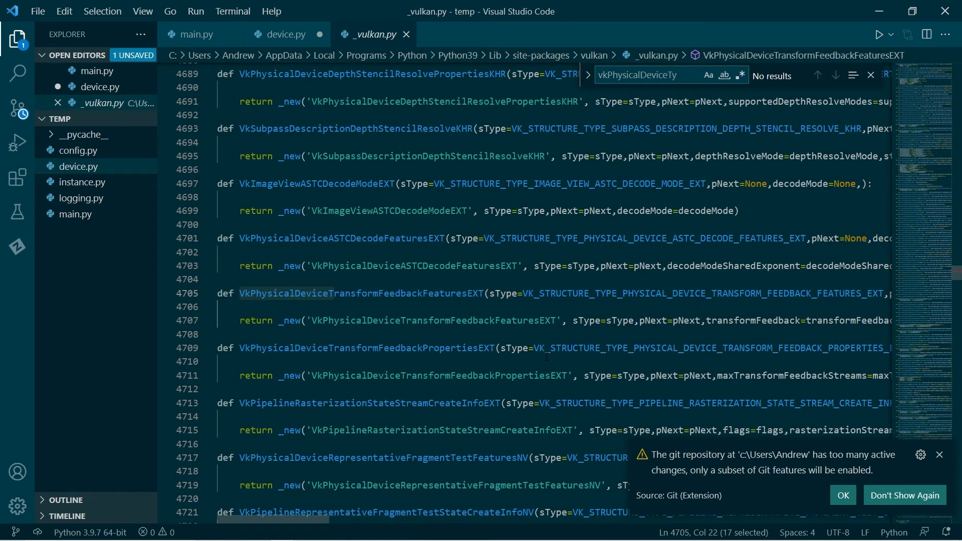
type("pe")
scroll(526, 301, "down", 5)
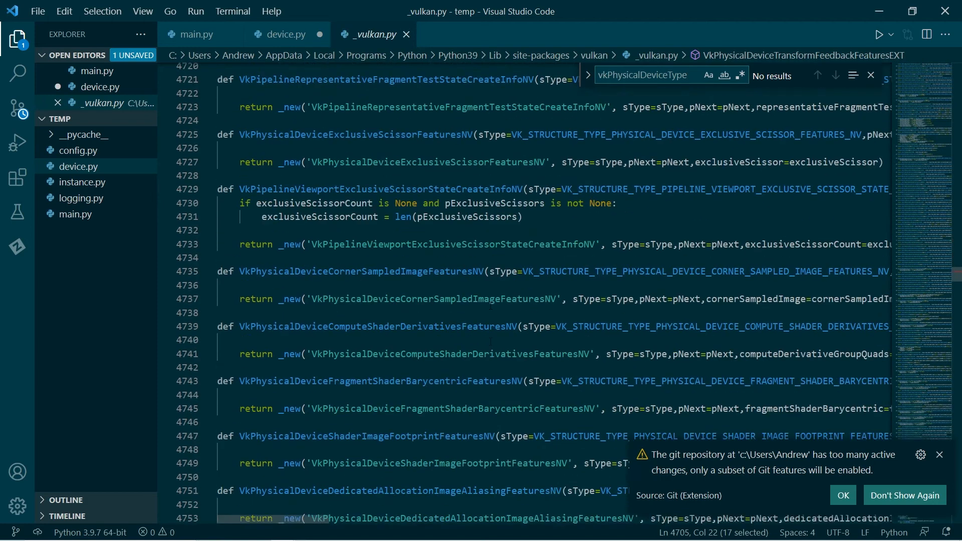
scroll(526, 301, "down", 5)
scroll(527, 301, "down", 5)
scroll(526, 301, "down", 5)
scroll(527, 301, "up", 5)
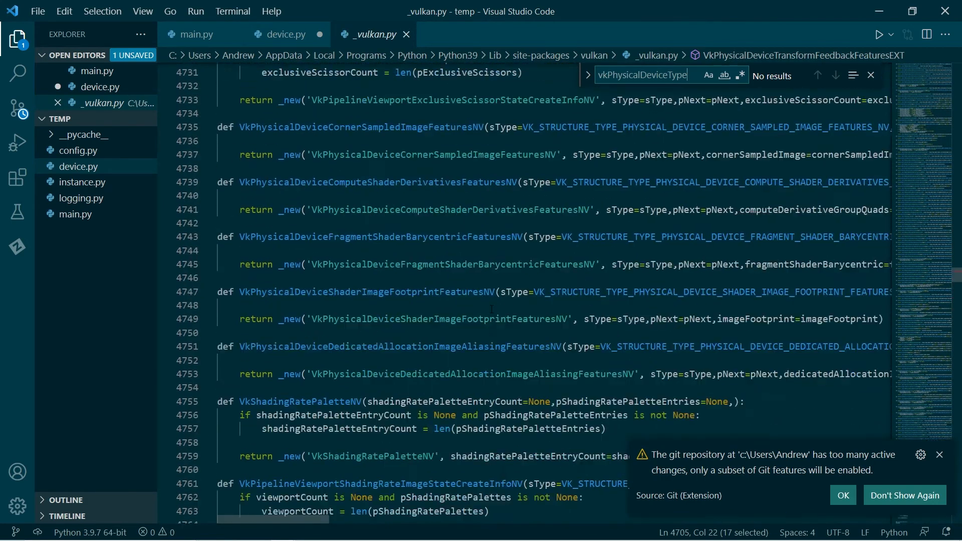
scroll(527, 301, "up", 5)
left_click(275, 35)
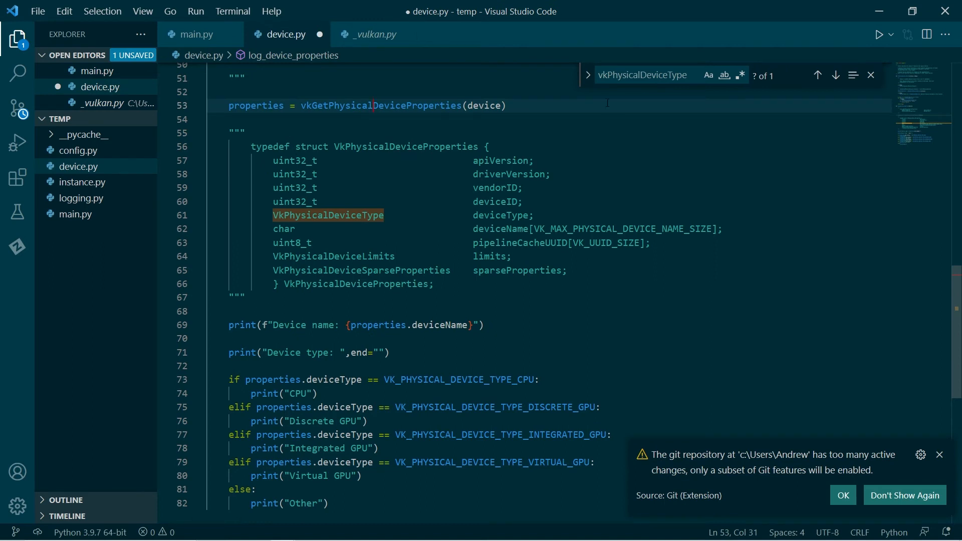
left_click(369, 33)
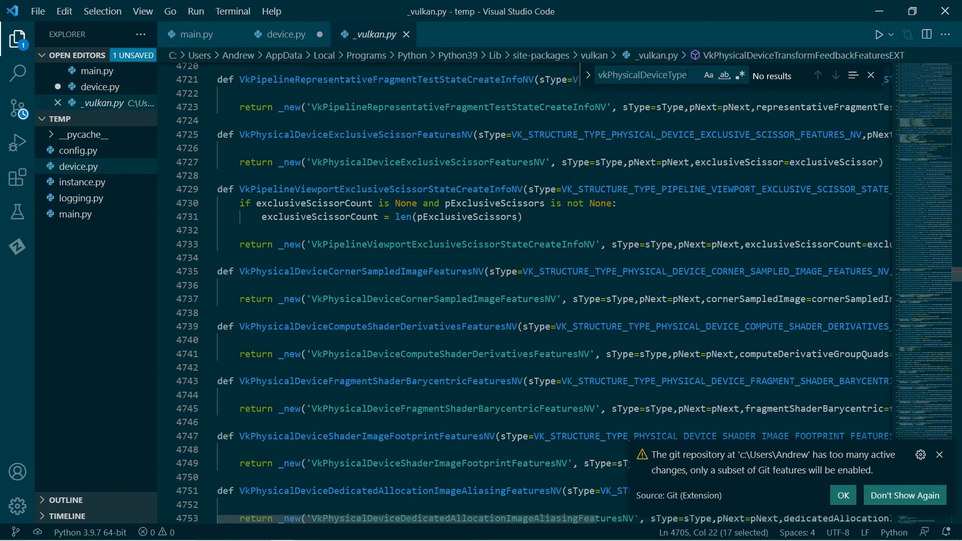
left_click(700, 77)
key("BackSpace")
key("BackSpace")
key("BackSpace")
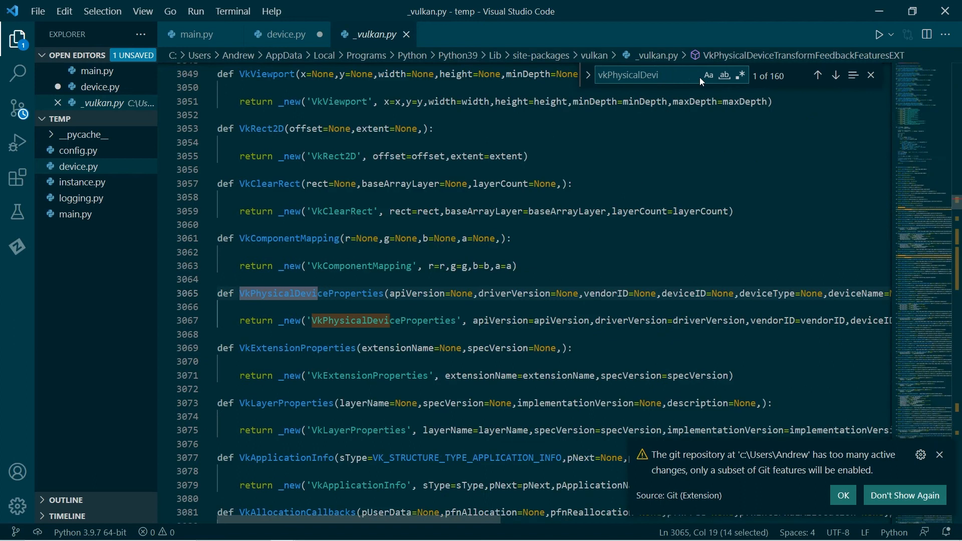
type("ice")
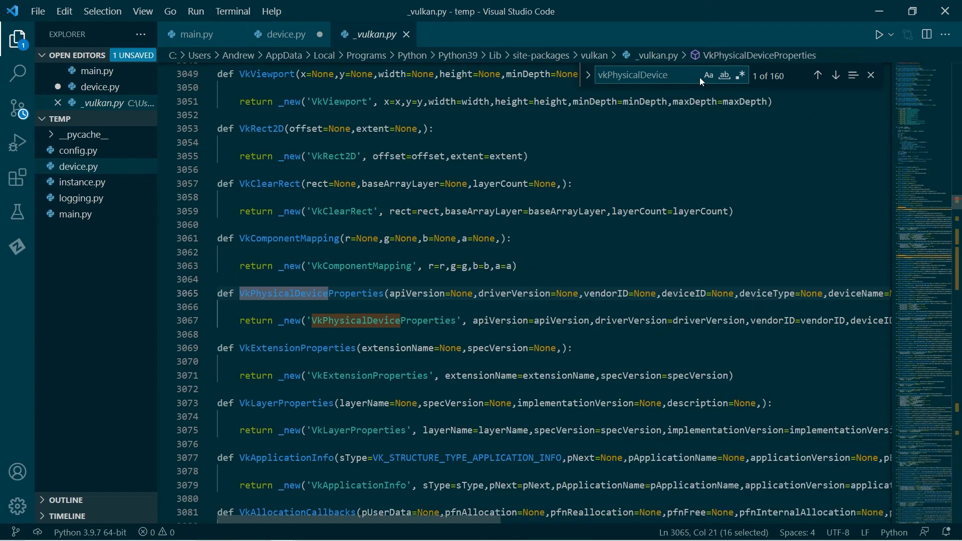
type("P")
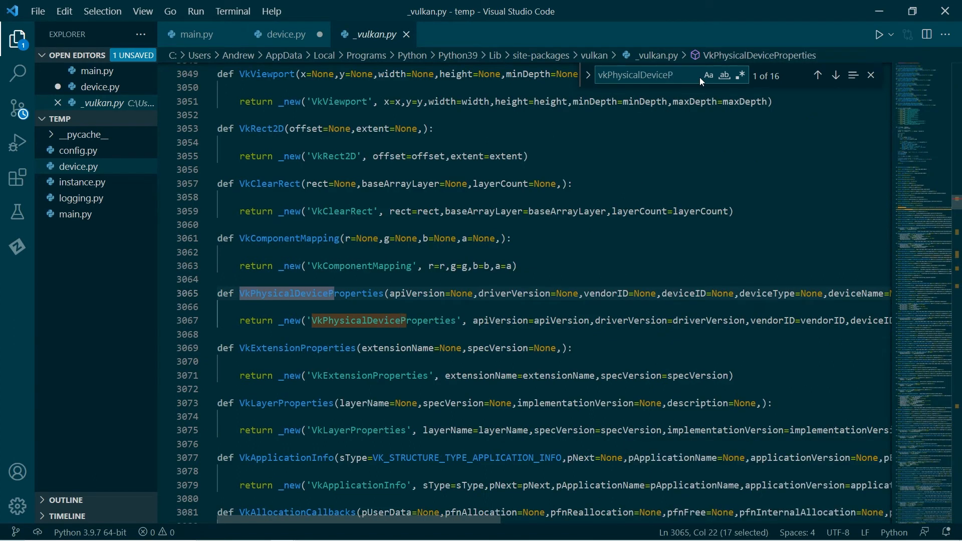
type("roper")
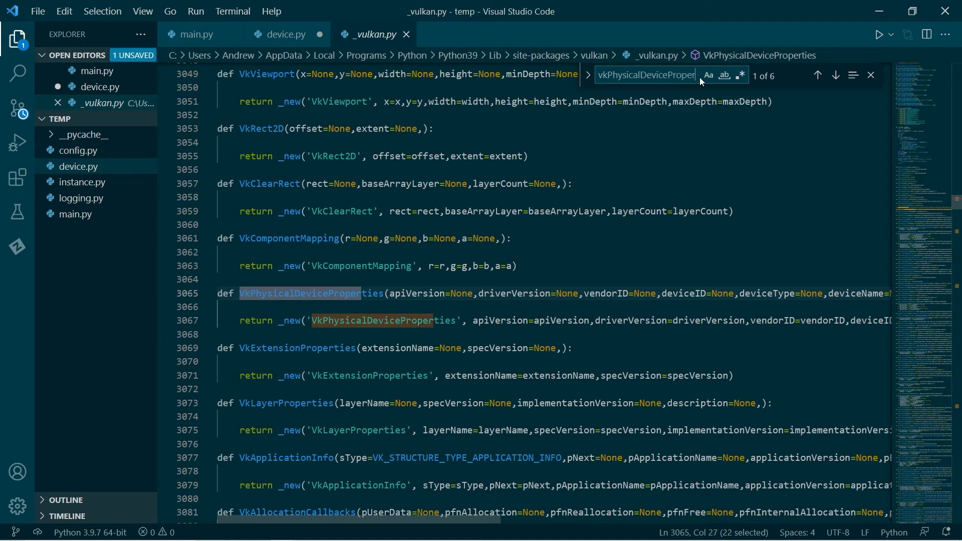
- Step through the VkPhysicalDeviceProperties matches, then close the search and _vulkan.py
left_click(836, 75)
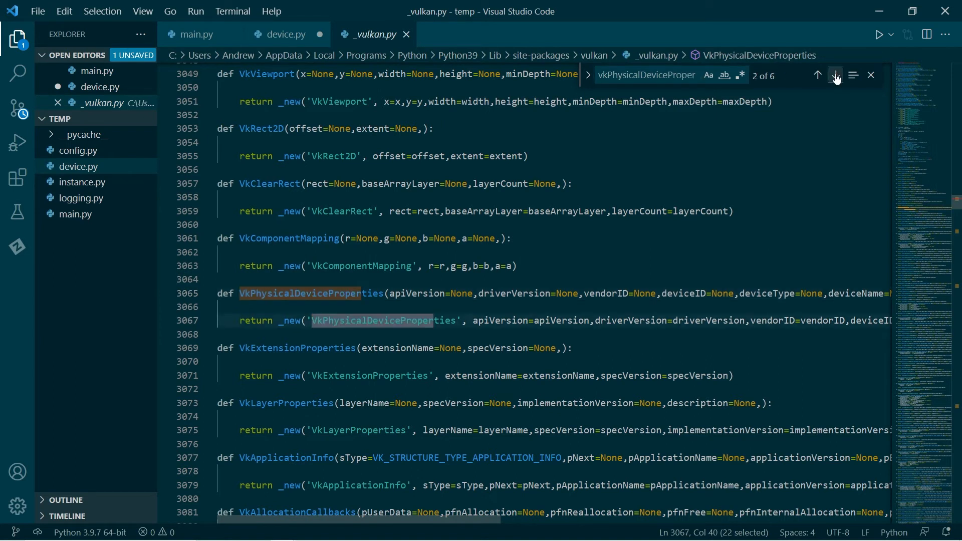
left_click(837, 76)
left_click(837, 76)
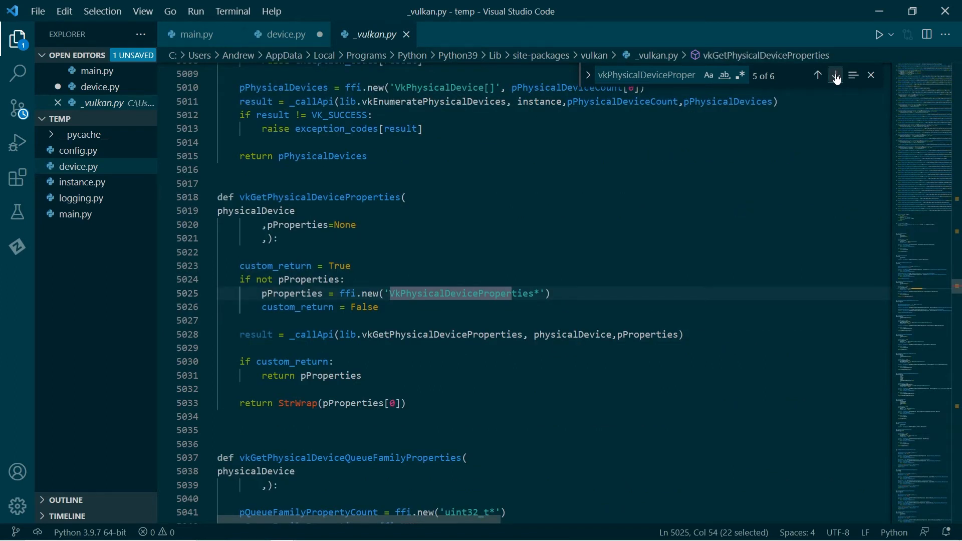
left_click(837, 77)
left_click(838, 77)
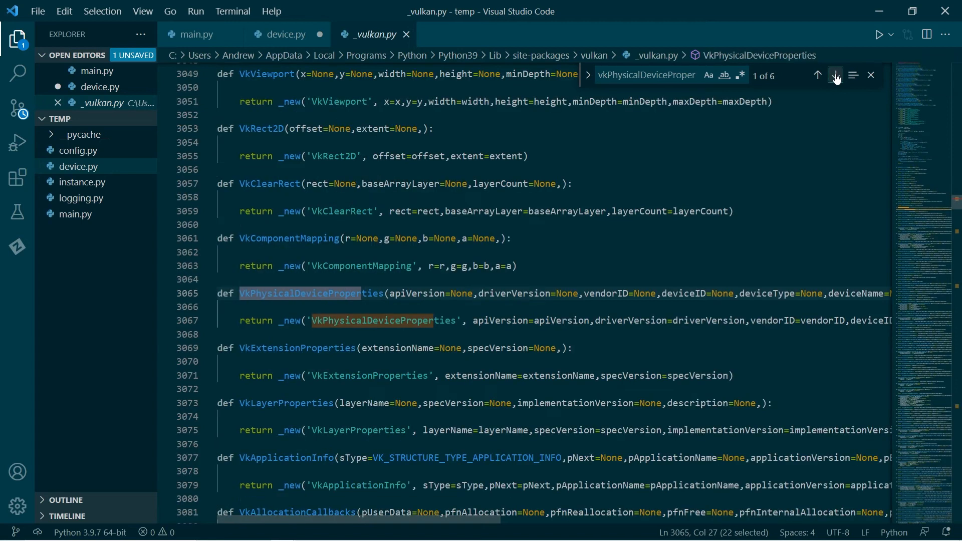
left_click(871, 75)
left_click(407, 36)
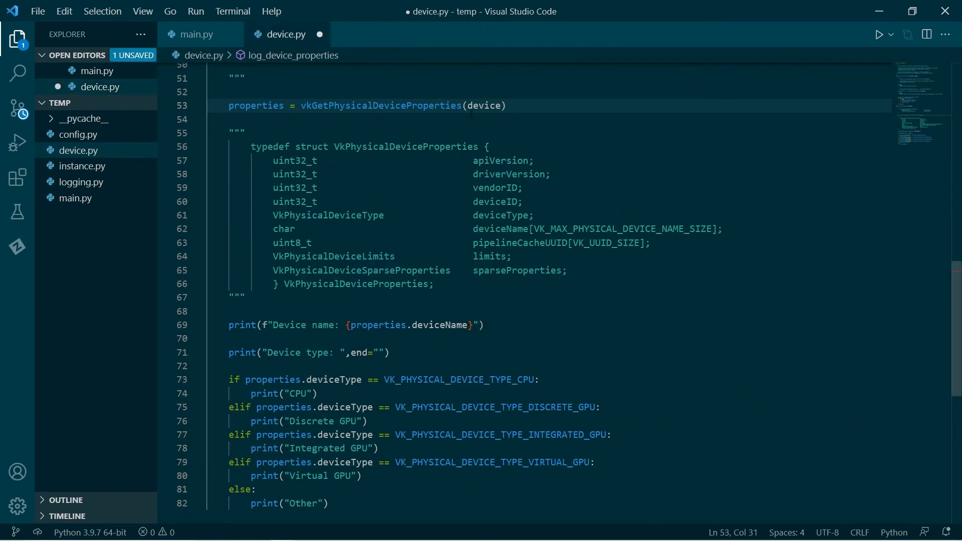
- Save device.py and look up the VK_PHYSICAL_DEVICE_TYPE_CPU constant definition in the library
key("ctrl+s")
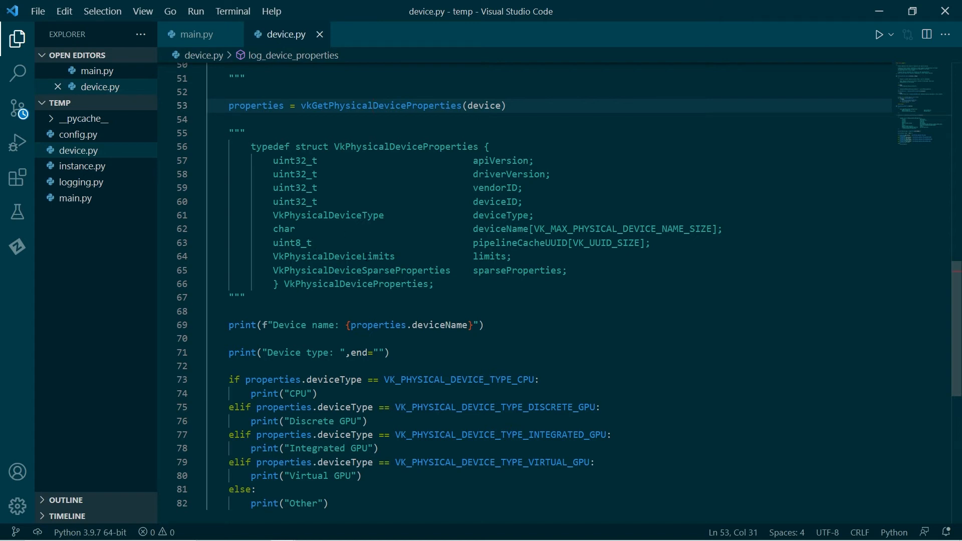
left_click_drag(384, 216, 271, 215)
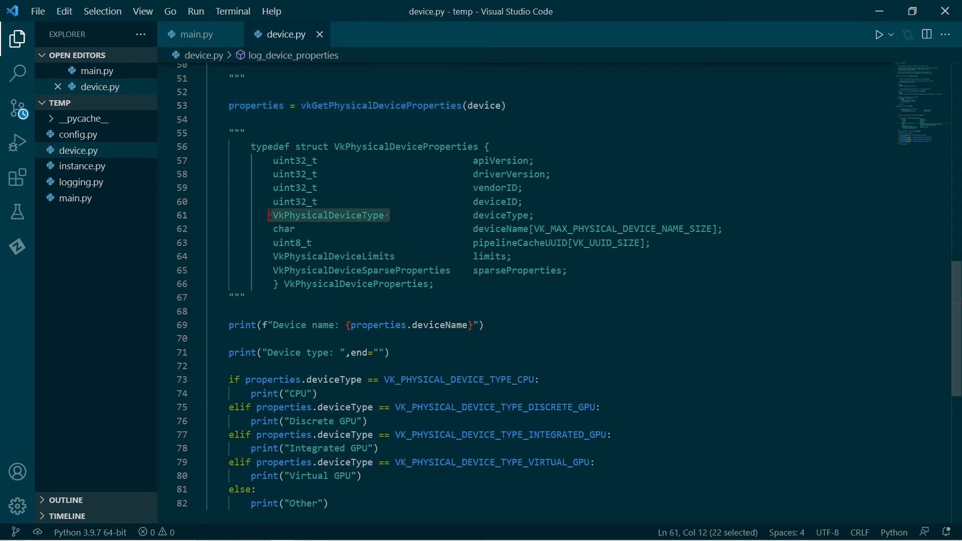
left_click(298, 216)
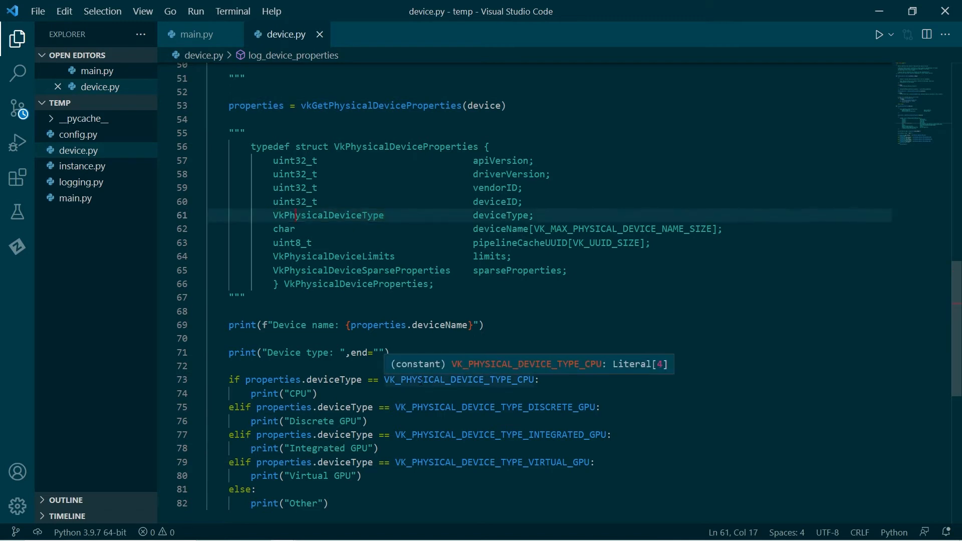
left_click(460, 380, "ctrl")
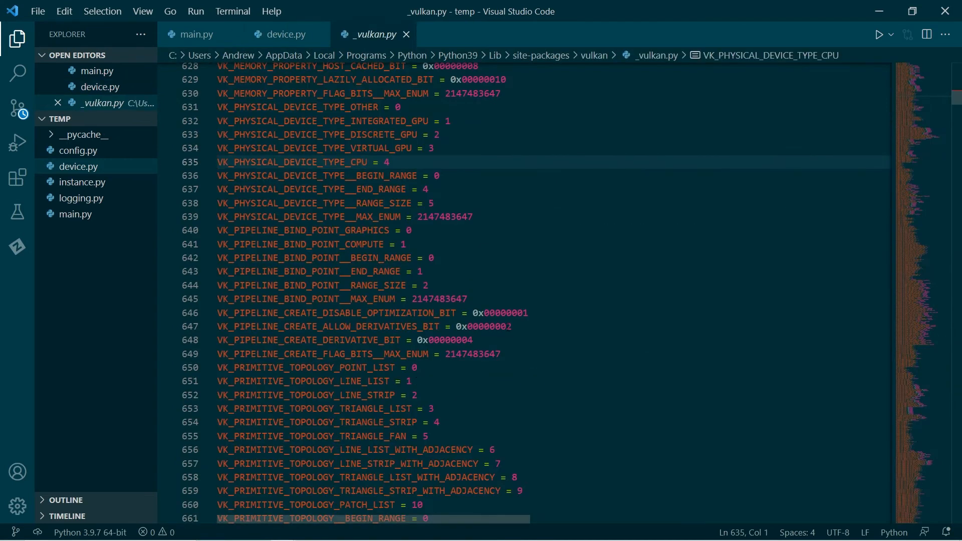
scroll(467, 349, "up", 4)
scroll(467, 349, "up", 4)
scroll(467, 349, "up", 7)
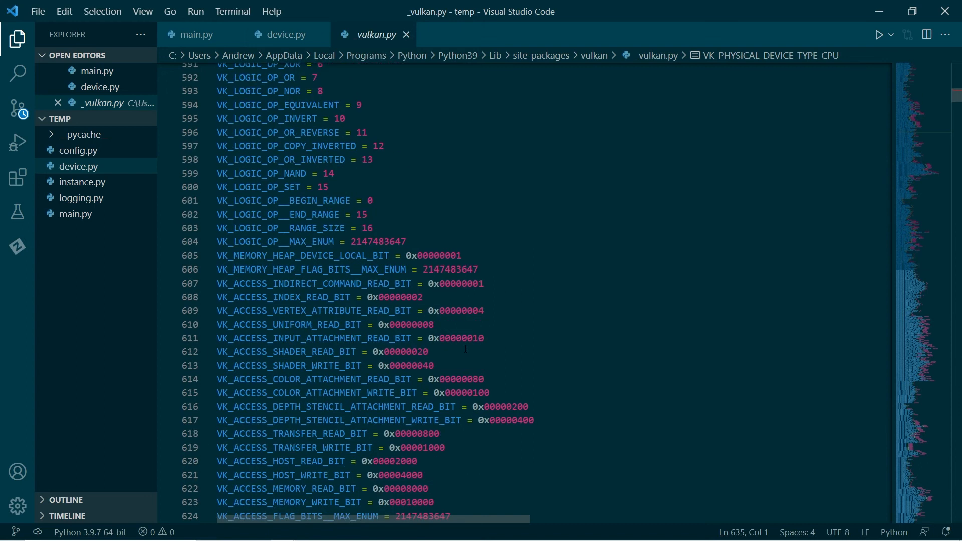
scroll(467, 350, "down", 12)
scroll(467, 349, "down", 2)
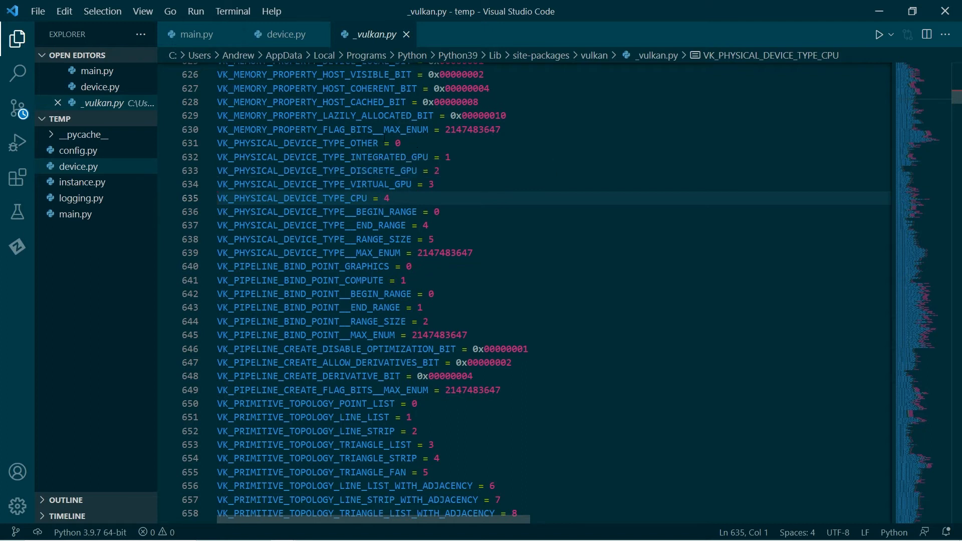
- Close _vulkan.py and bring main.py back up
left_click(406, 35)
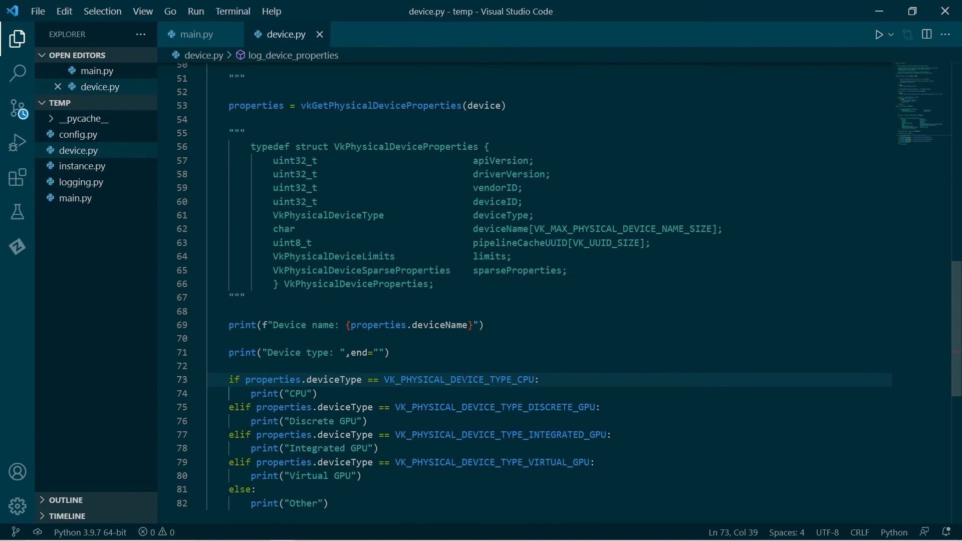
left_click(588, 379)
scroll(587, 379, "down", 3)
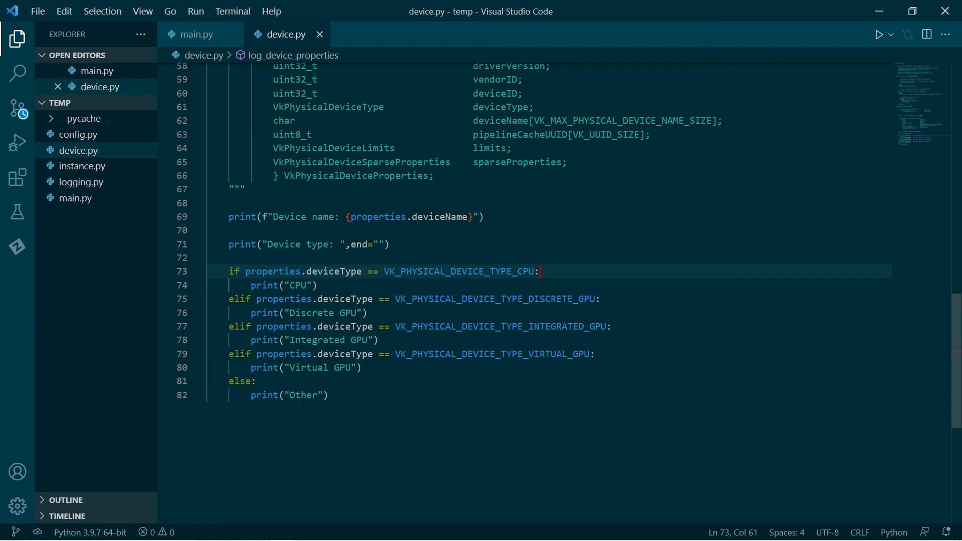
scroll(527, 300, "up", 5)
scroll(527, 301, "up", 5)
scroll(526, 300, "up", 2)
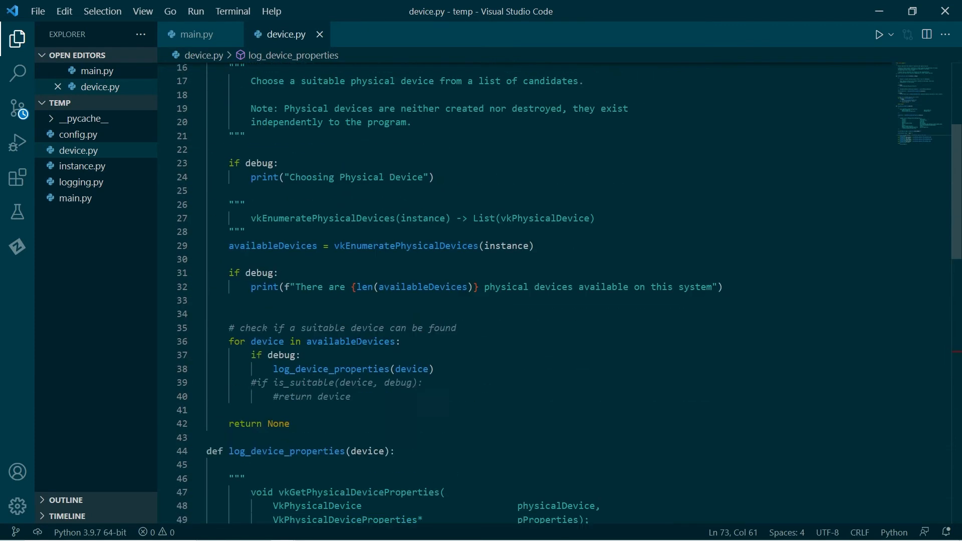
scroll(527, 301, "down", 6)
scroll(526, 301, "down", 3)
left_click(196, 34)
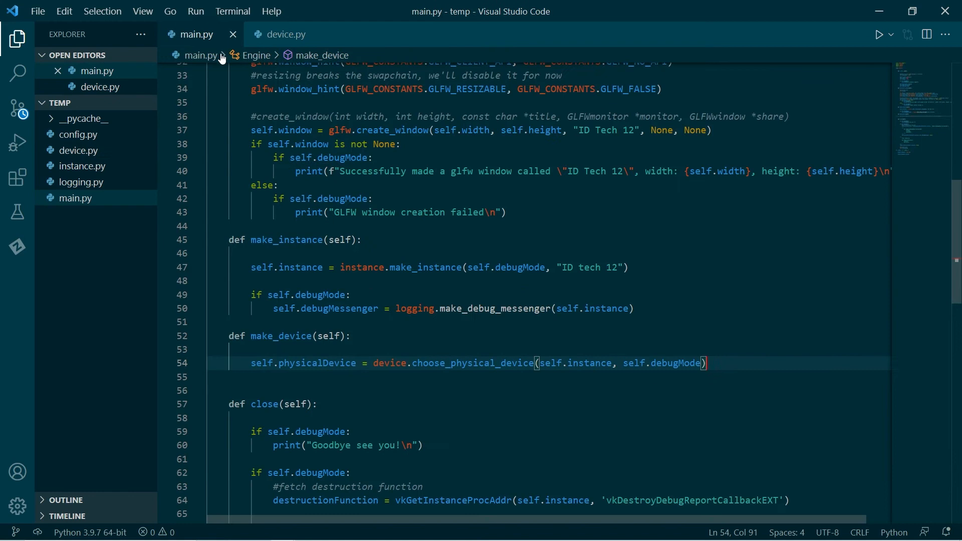
- Run the engine and check the output reports NVIDIA GeForce RTX 3070, Discrete GPU
left_click(881, 34)
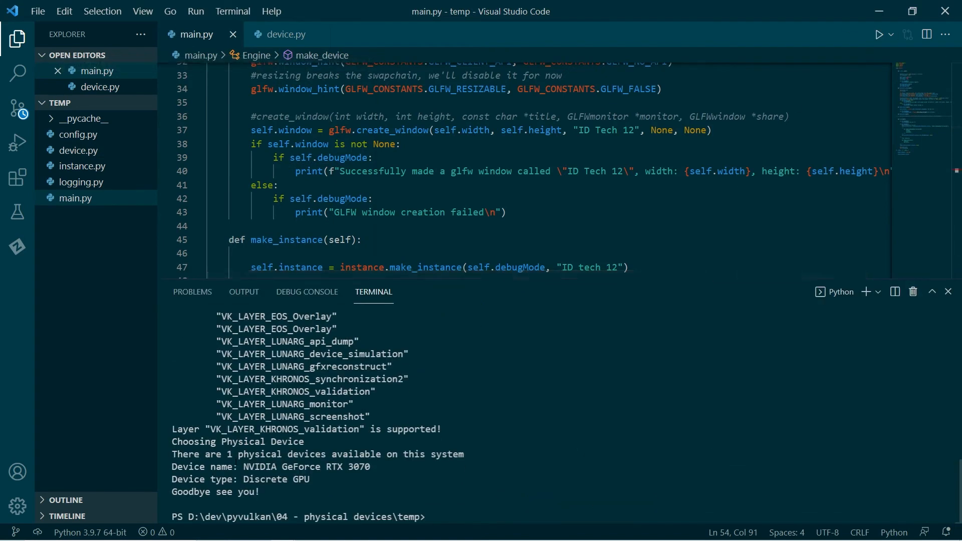
mouse_move(242, 467)
left_mouse_down()
mouse_move(379, 467)
mouse_move(244, 479)
left_mouse_up()
left_click(381, 467)
left_click(354, 468)
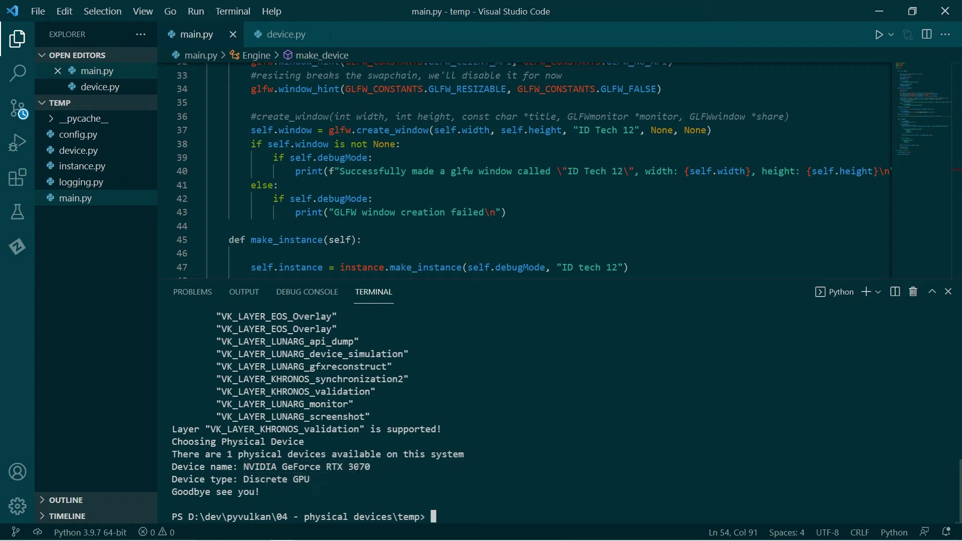
- Close the terminal output and return to device.py
left_click(949, 292)
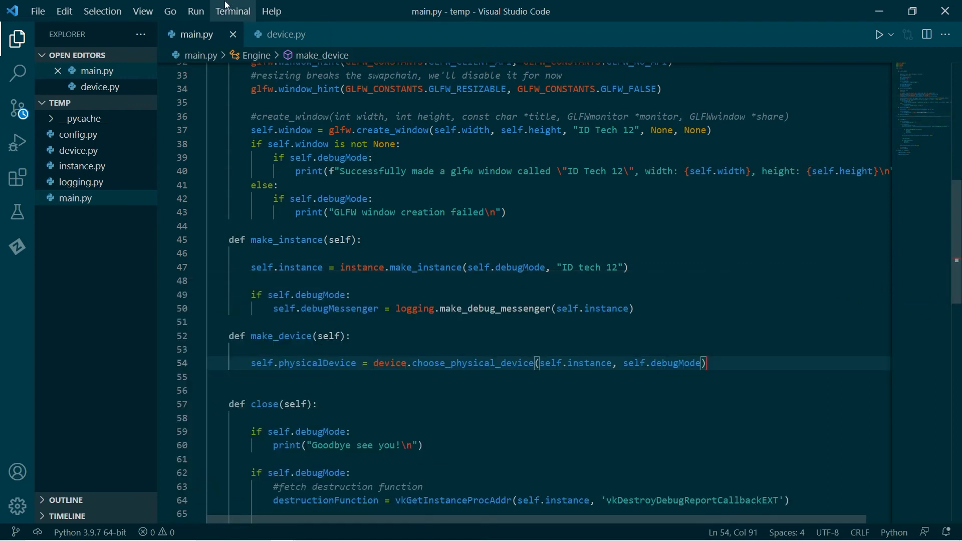
left_click(286, 34)
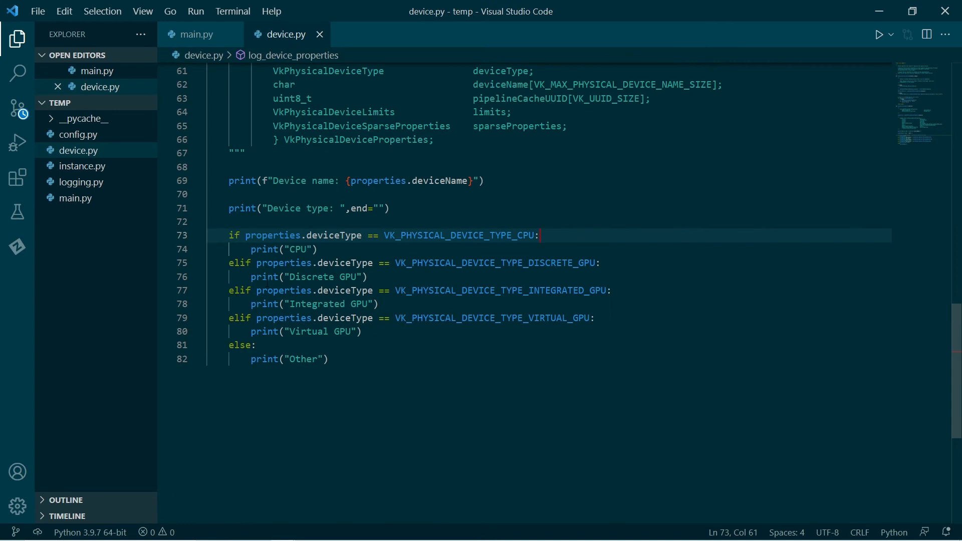
scroll(526, 301, "up", 5)
scroll(527, 301, "up", 5)
scroll(527, 301, "up", 3)
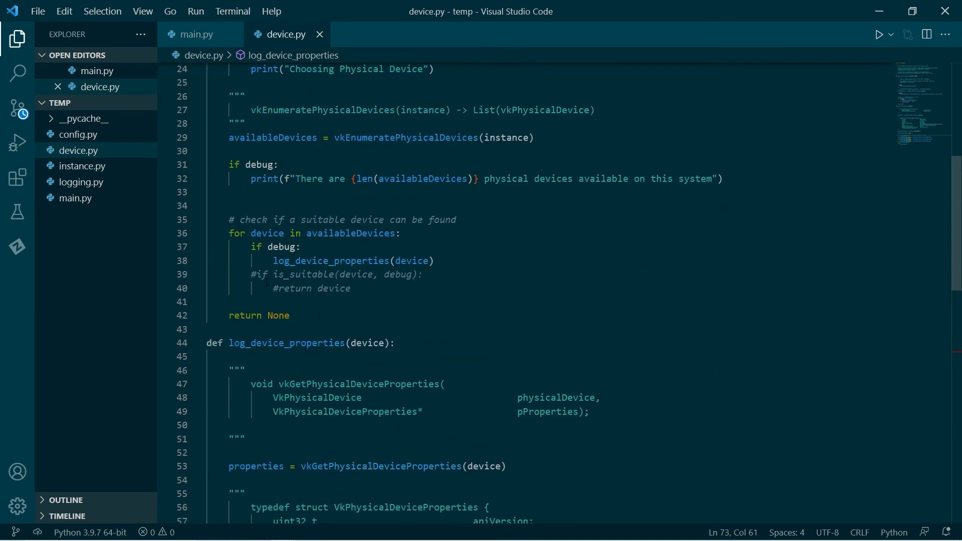
scroll(527, 301, "up", 3)
scroll(527, 302, "up", 3)
scroll(526, 301, "up", 3)
scroll(526, 302, "down", 5)
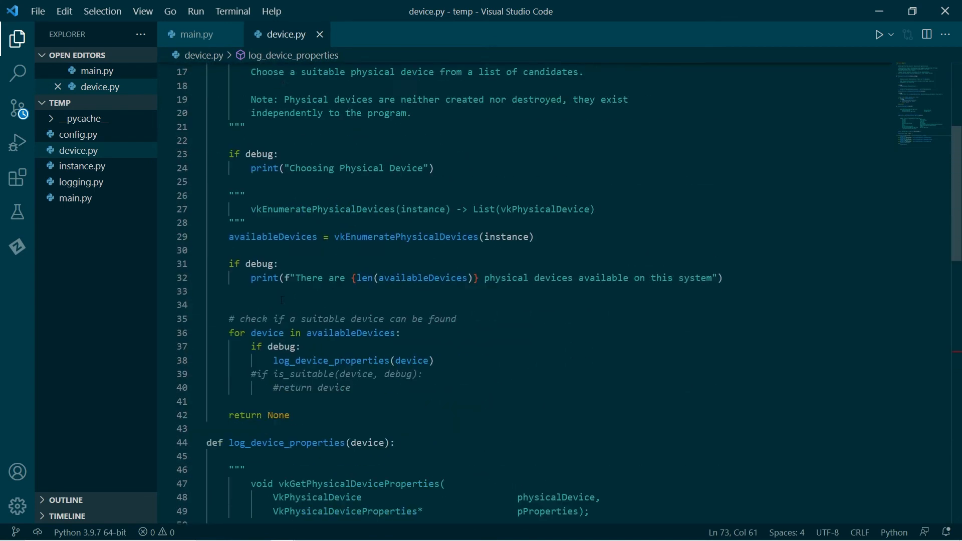
scroll(527, 302, "down", 5)
scroll(282, 310, "up", 3)
- Uncomment the is_suitable check and the return device line, then save device.py
left_click(253, 265)
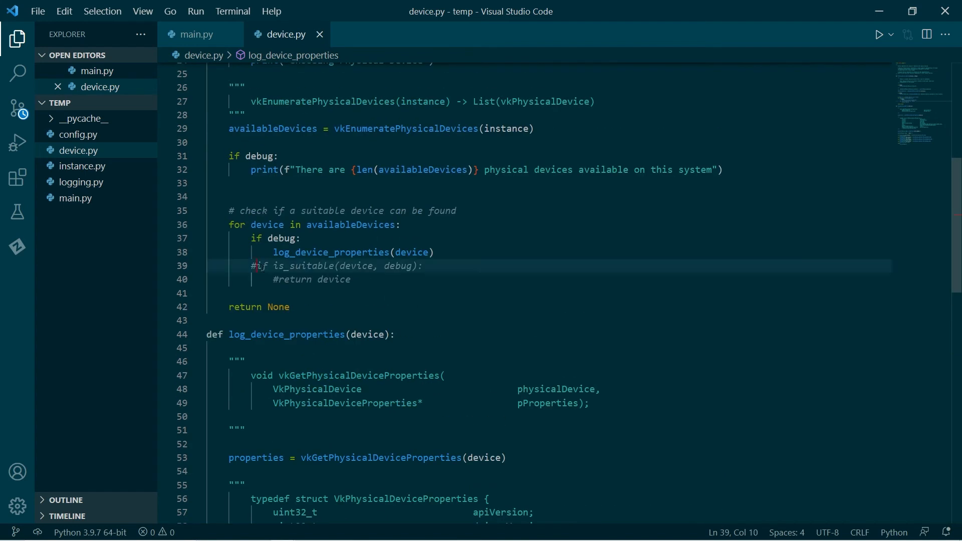
key("Delete")
left_click(275, 279)
key("Delete")
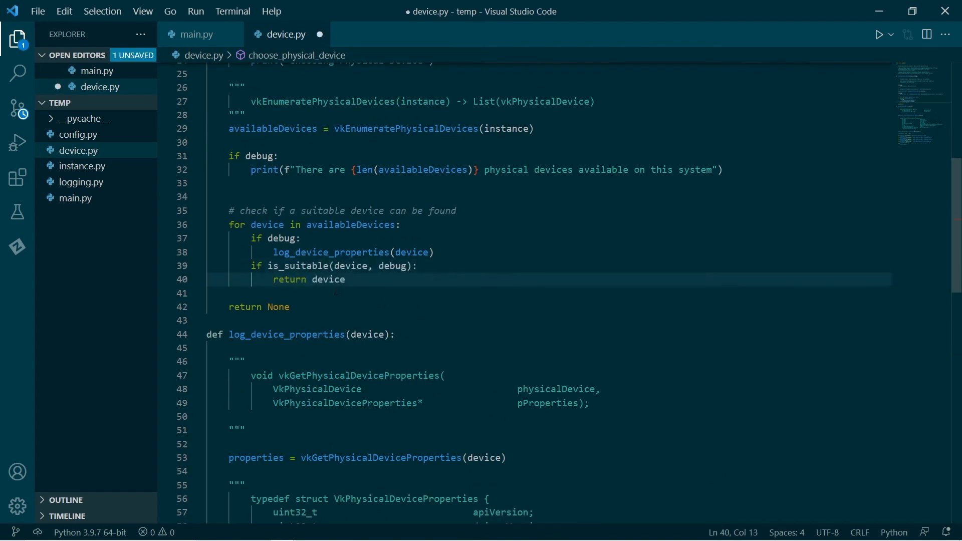
key("ctrl+s")
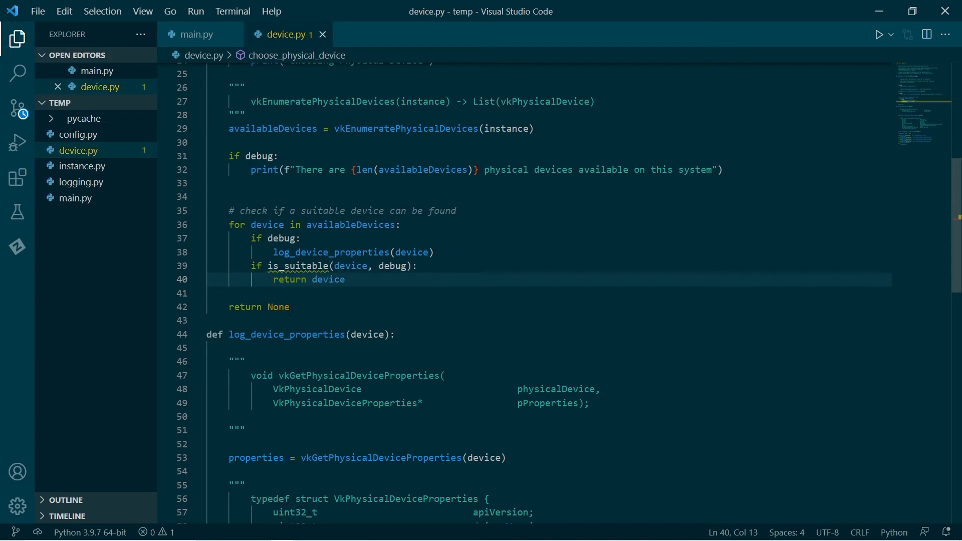
scroll(524, 301, "down", 5)
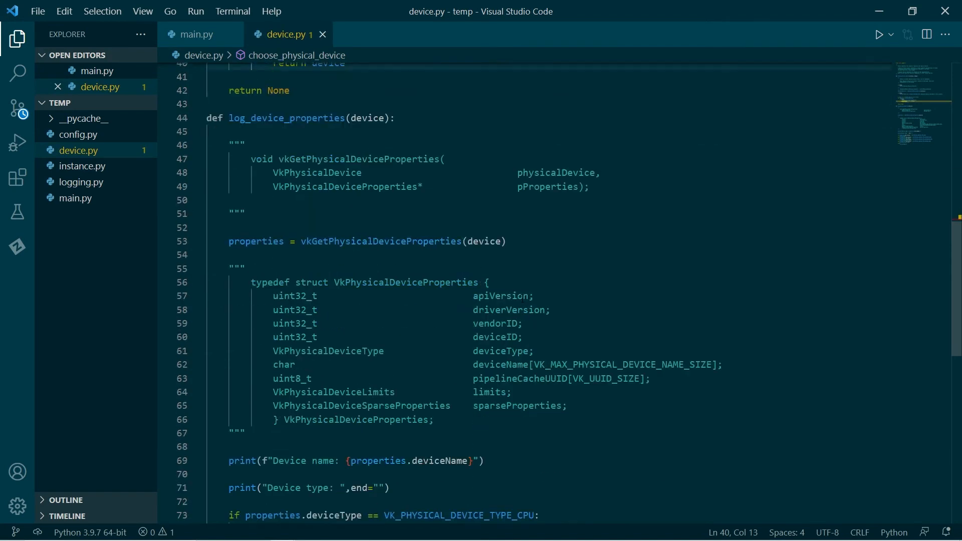
scroll(490, 317, "down", 5)
- Add blank lines after log_device_properties to make room for new code
left_click(389, 248)
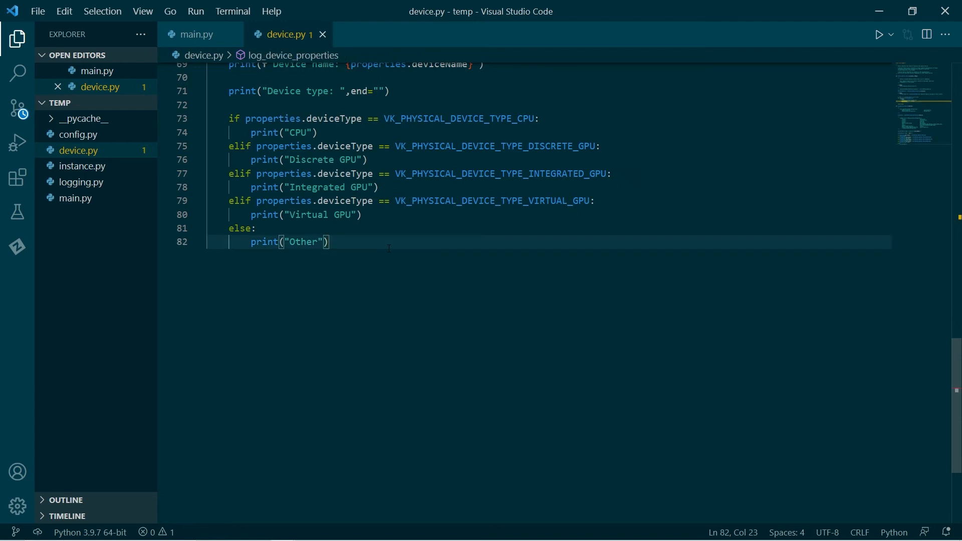
key("Return")
key("Return")
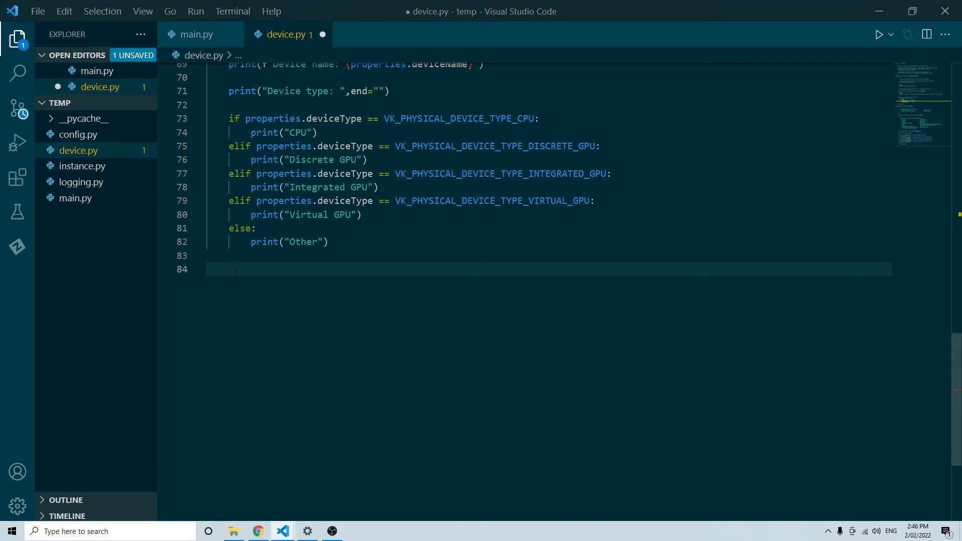
- Paste the is_suitable function requiring swapchain extension support and review its requestedExtensions use
type("def is_suitable(device, debug):      if debug:         print(\"Checking if device is suitable\")      \"\"\"         A device is suitable if it can present to the screen, ie support         the swapchain extension     \"\"\"     requestedExtensions = [         VK_KHR_SWAPCHAIN_EXTENSION_NAME     ]      if debug:         print(\"We are requesting device extensions:\")          for extension in requestedExtensions:             print(f\"\\t\\\"{extension}\\\"\")      if check_device_extension_support(device, requestedExtensions, debug):          if debug:             print(\"Device can support the requested extensions!\")         return True      if debug:         print(\"Device can't support the requested extensions!\")      return False")
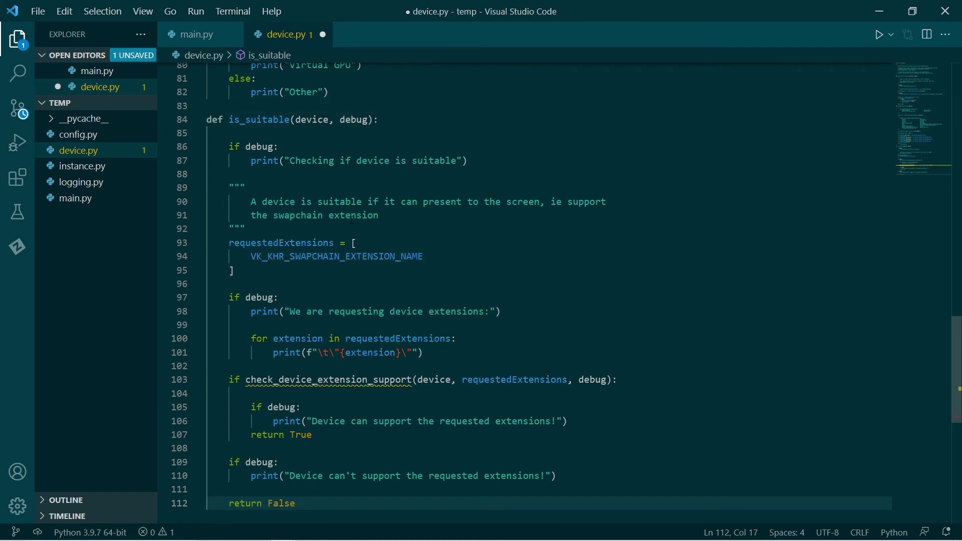
left_click(263, 243)
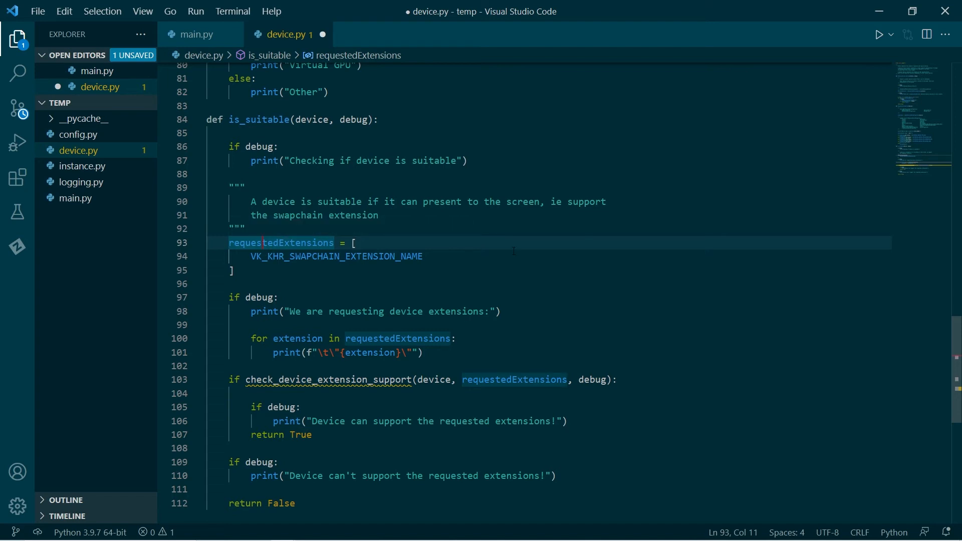
mouse_move(337, 256)
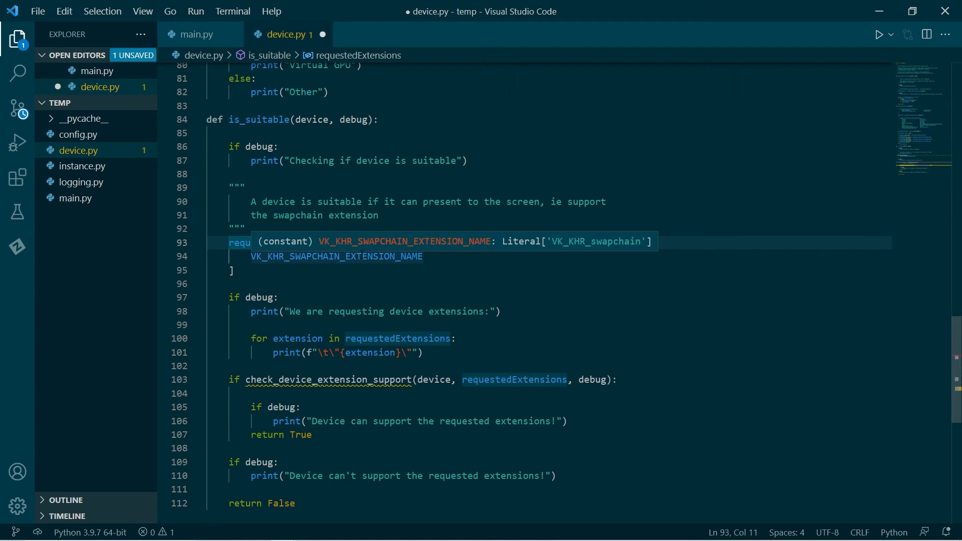
left_click(315, 298)
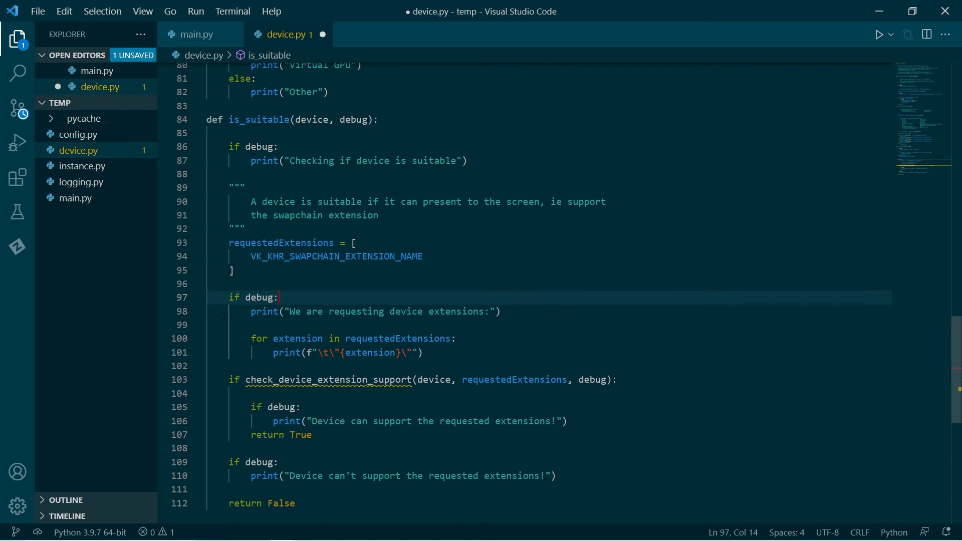
scroll(468, 363, "down", 3)
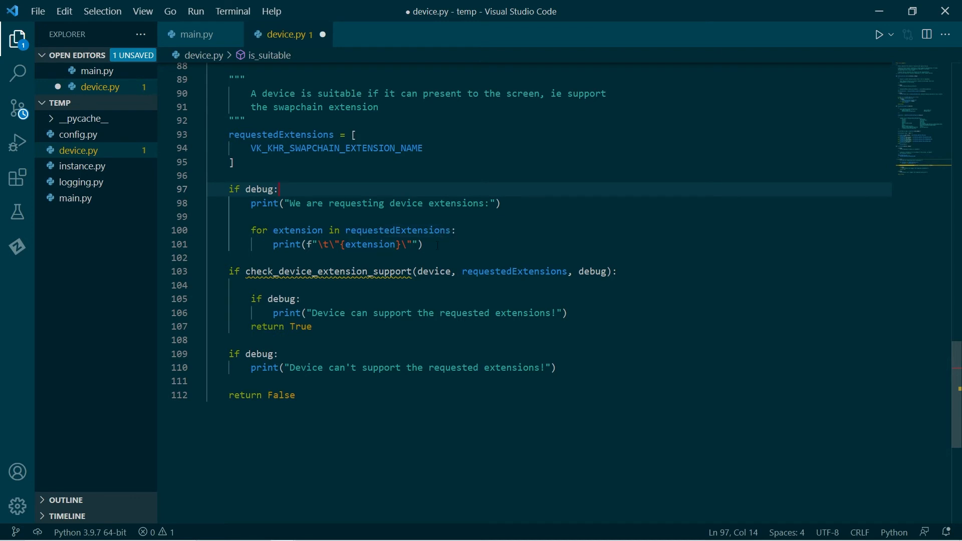
mouse_move(328, 380)
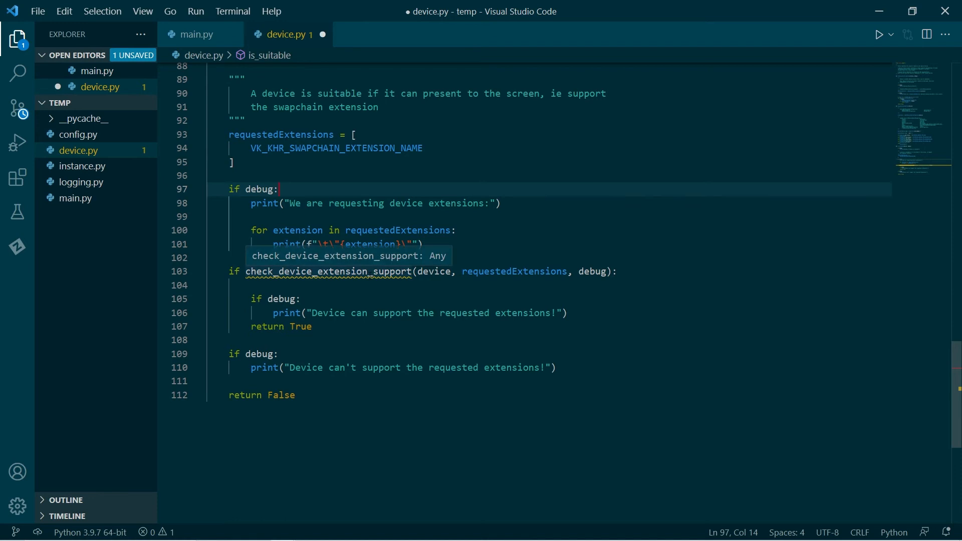
left_click(435, 271)
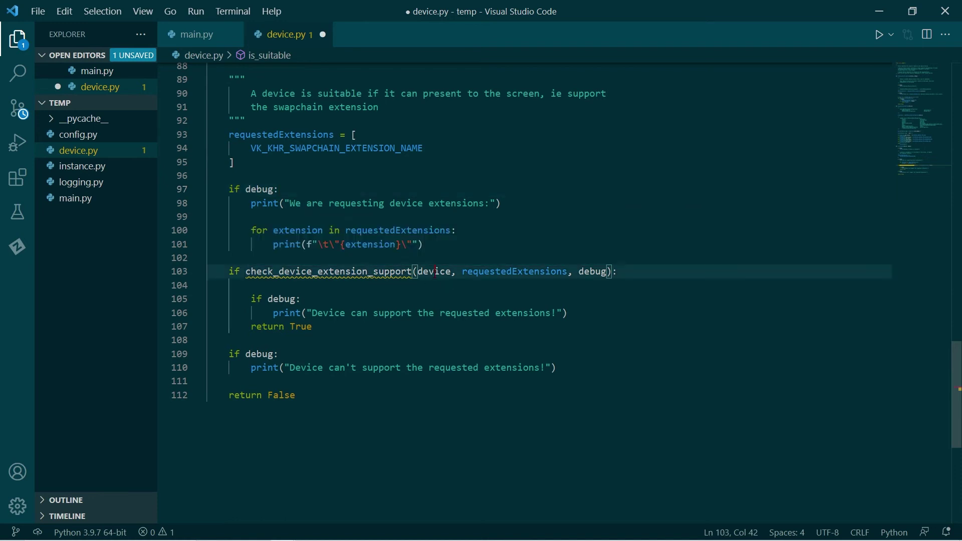
left_click(512, 272)
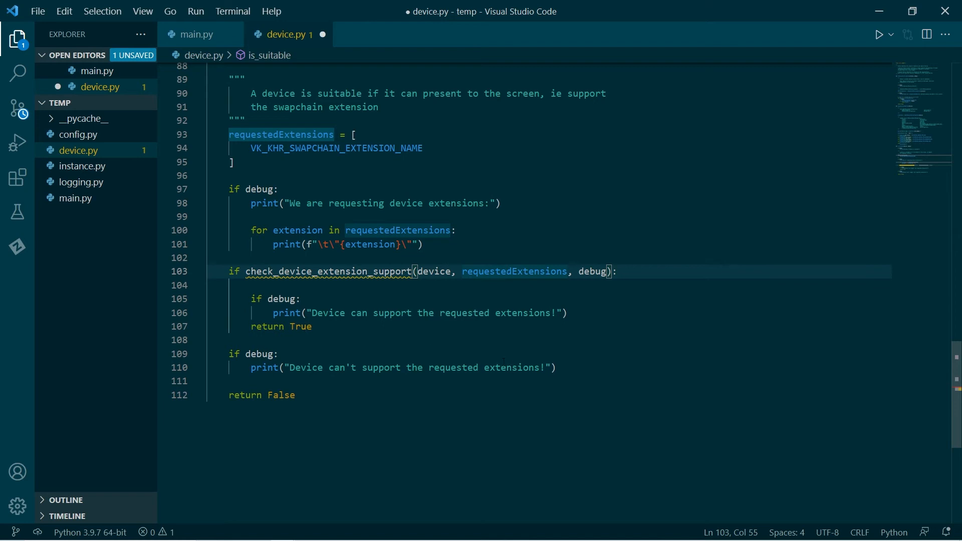
- Add blank lines after is_suitable and save device.py, leaving the caret on the last line
left_click(461, 404)
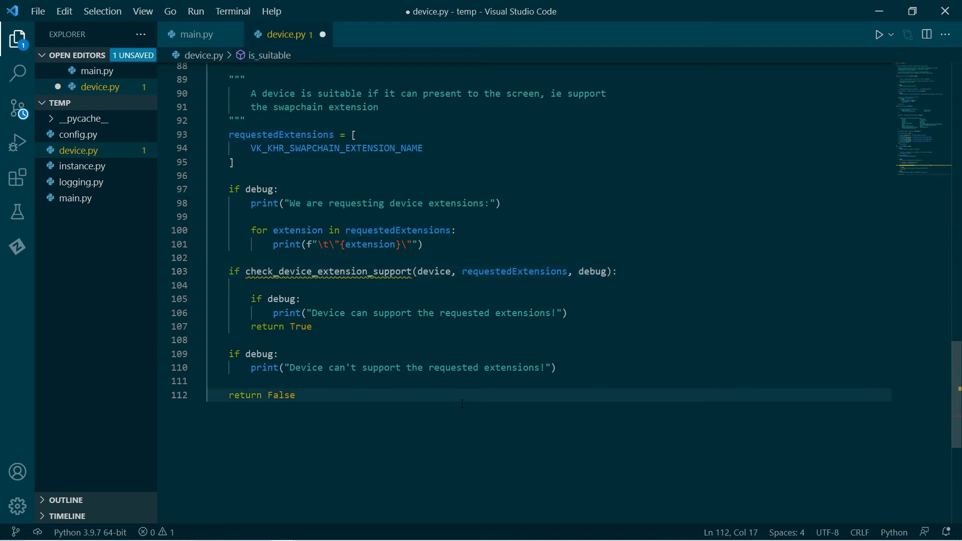
key("Return")
key("Return")
key("ctrl+s")
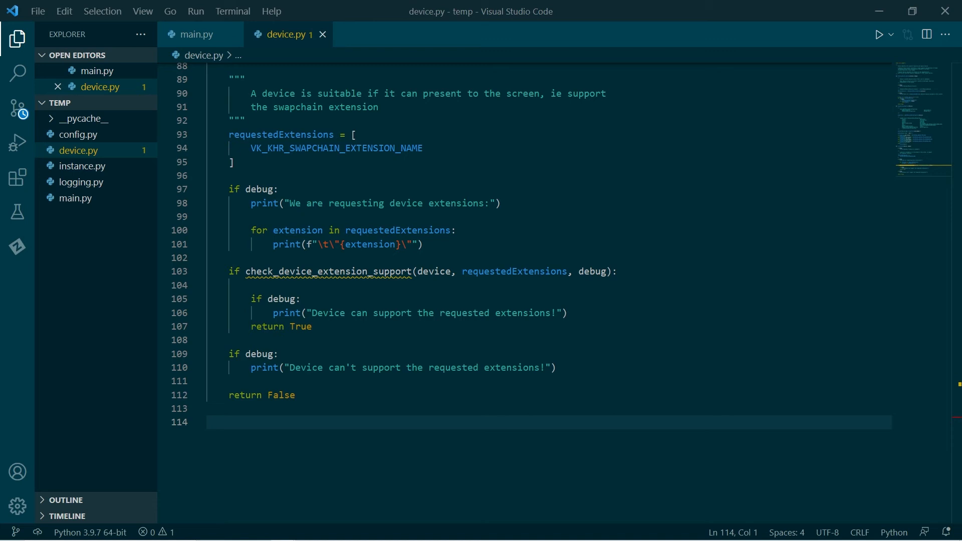
left_click(307, 299)
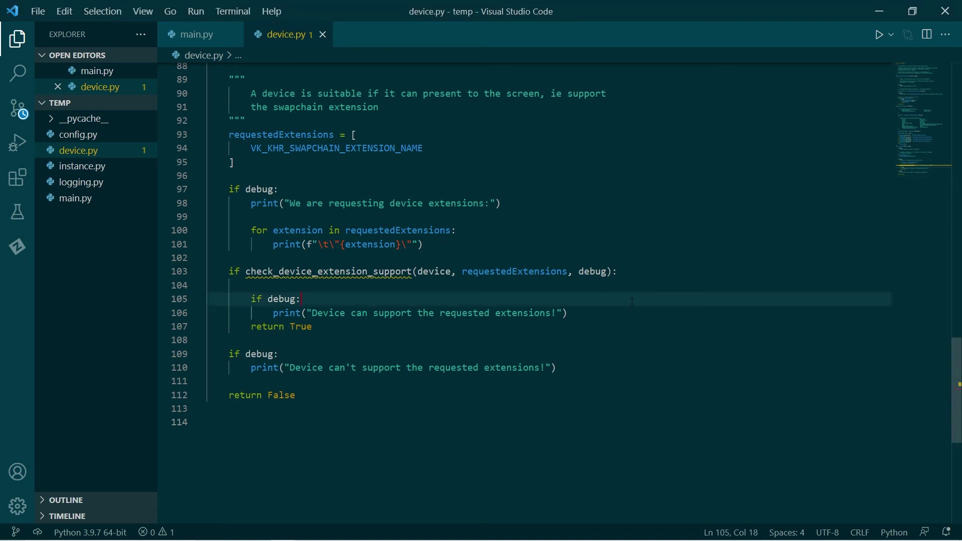
left_click(307, 423)
- Paste check_device_extension_support with device, requestedExtensions and debug parameters, and save
type("def check_device_extension_support(device, requestedExtensions, debug):      \"\"\"         Check if a given physical device can satisfy a list of requested device extensions.     \"\"\"      supportedExtensions = [         extension.extensionName         for extension in vkEnumerateDeviceExtensionProperties(device, None)     ]      if debug:         print(\"Device can support extensions:\")          for extension in supportedExtensions:             print(f\"\\t\\\"{extension}\\\"\")      for extension in requestedExtensions:         if extension not in supportedExtensions:             return False      return True")
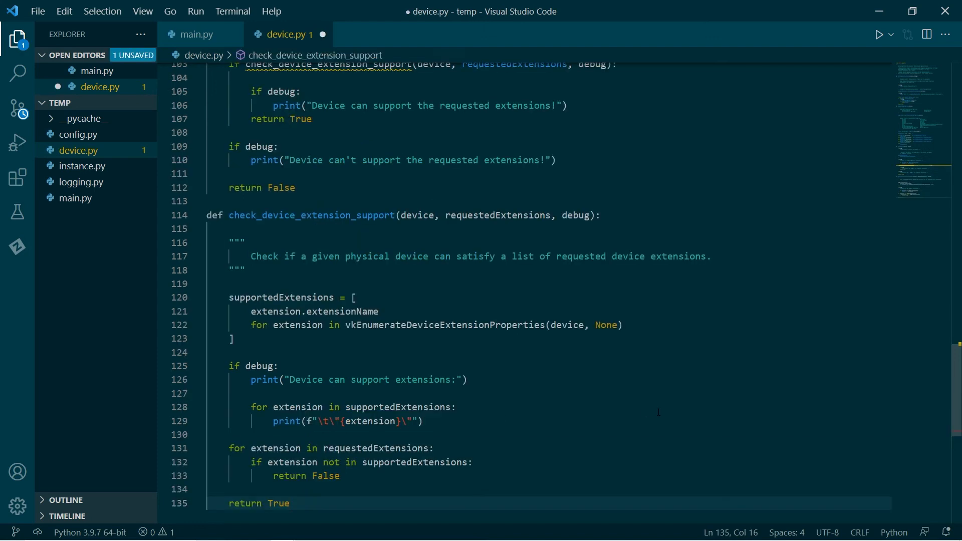
key("ctrl+s")
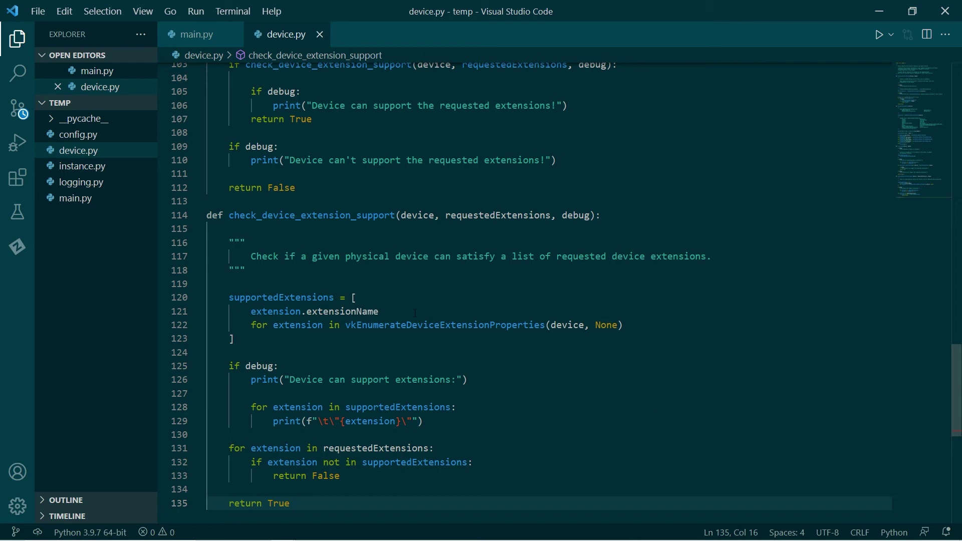
left_click(415, 218)
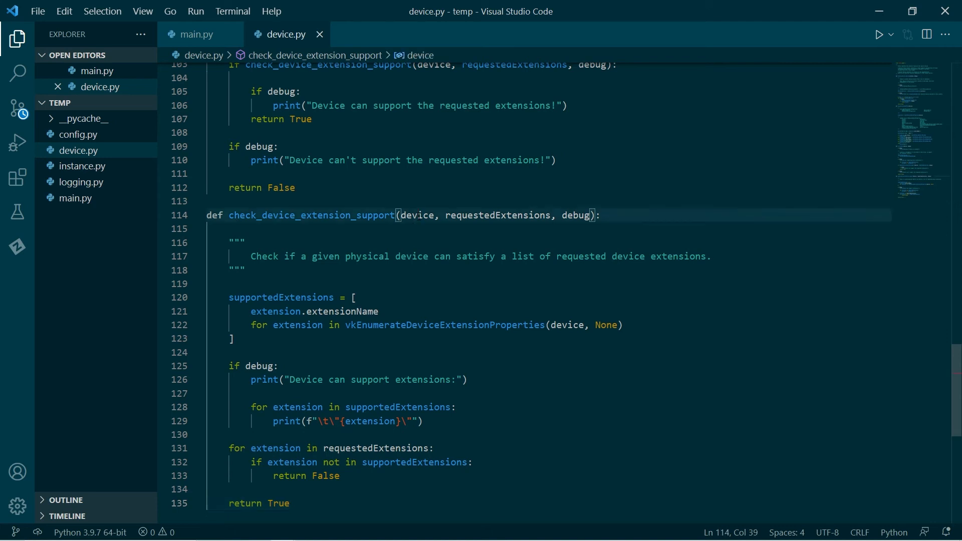
left_click(510, 215)
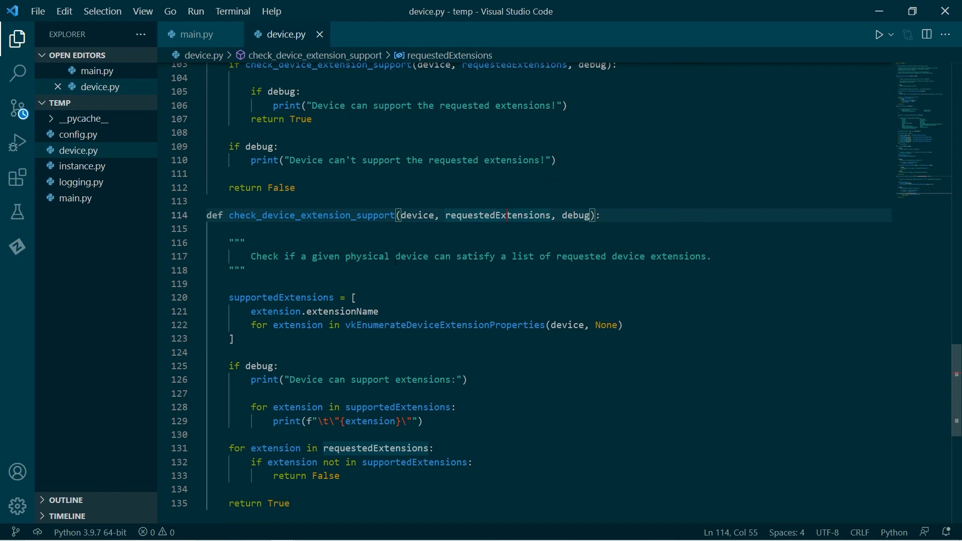
left_click(567, 216)
left_click(378, 270)
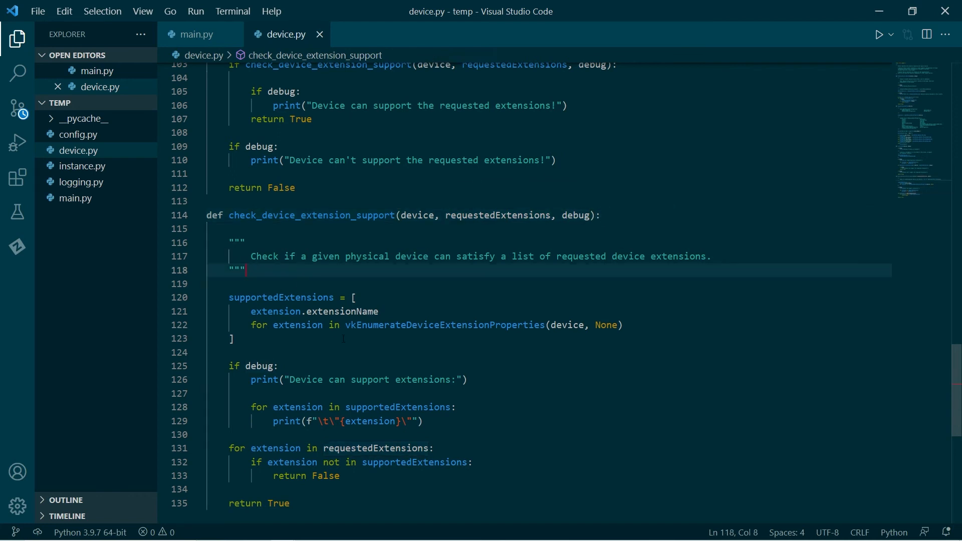
scroll(514, 325, "down", 3)
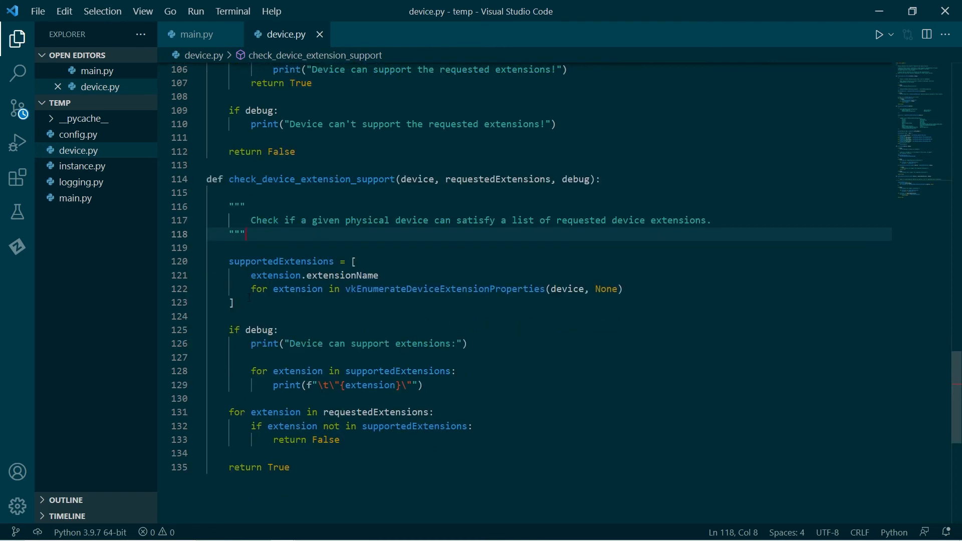
- Review the supportedExtensions list comprehension and the debug block printing supported extensions
left_click_drag(235, 303, 228, 261)
left_click(379, 275)
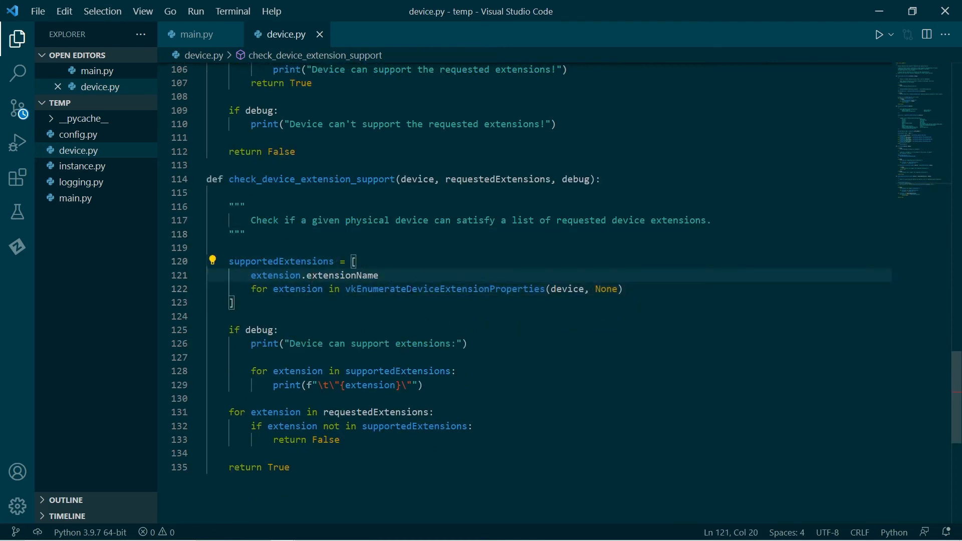
left_click(413, 289)
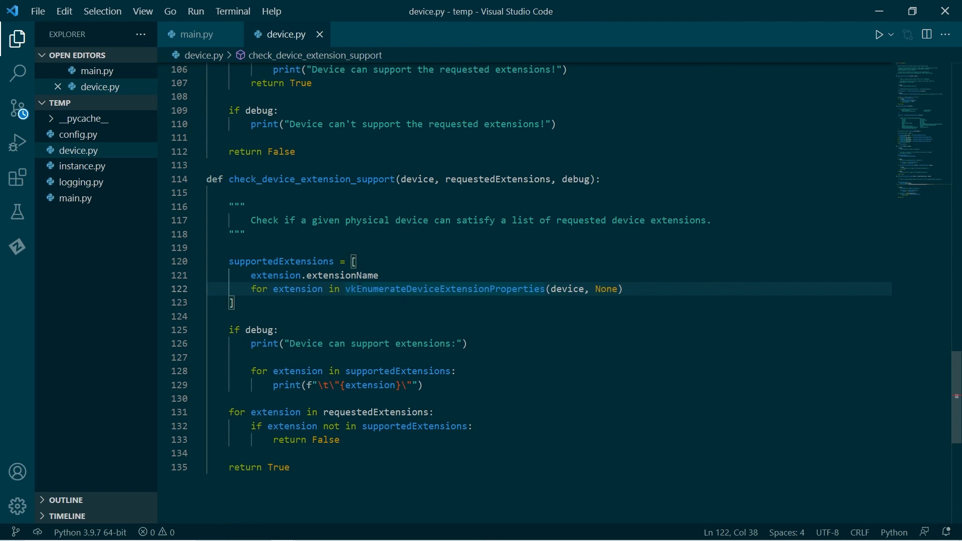
left_click(268, 275)
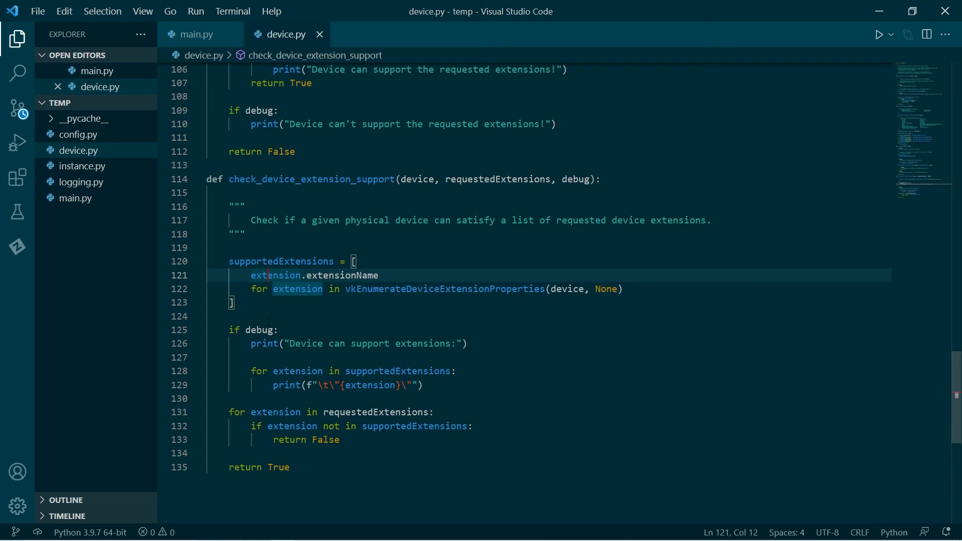
left_click_drag(424, 385, 218, 330)
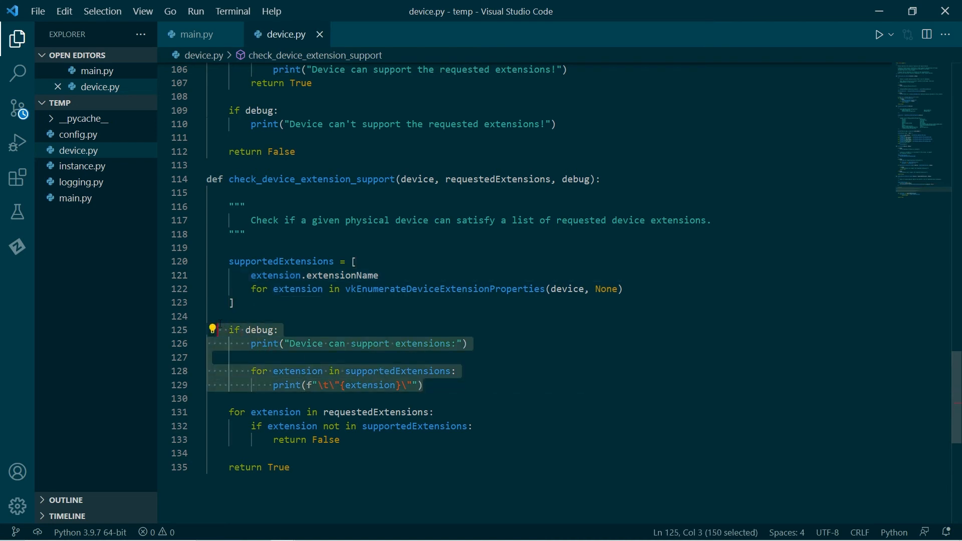
left_click(432, 388)
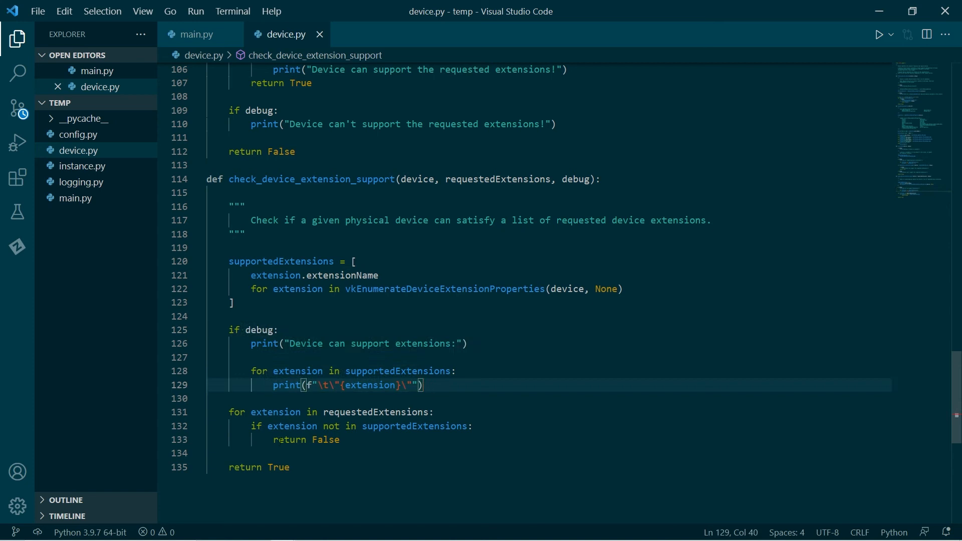
- Review the loop returning False for any requested extension missing from supportedExtensions
left_click(351, 444)
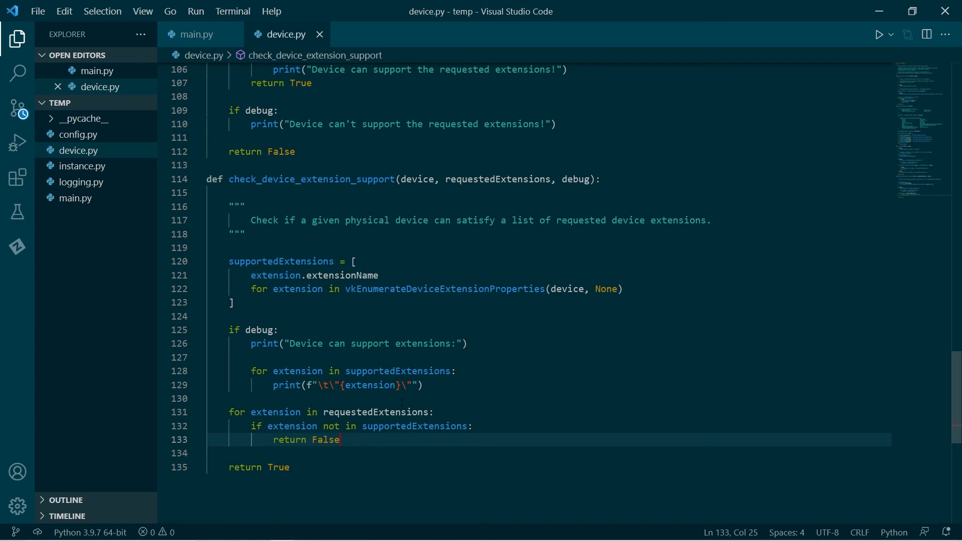
left_click(413, 412)
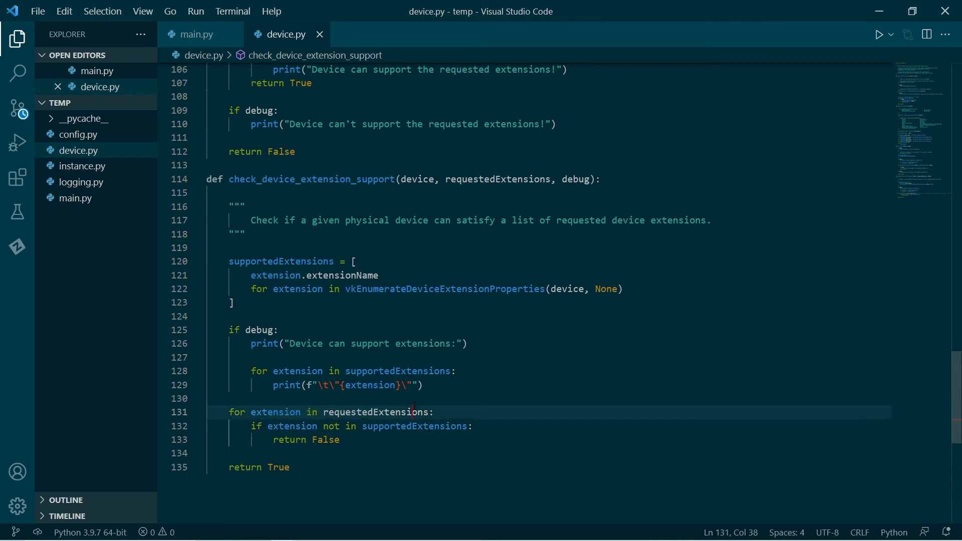
left_click_drag(253, 426, 467, 426)
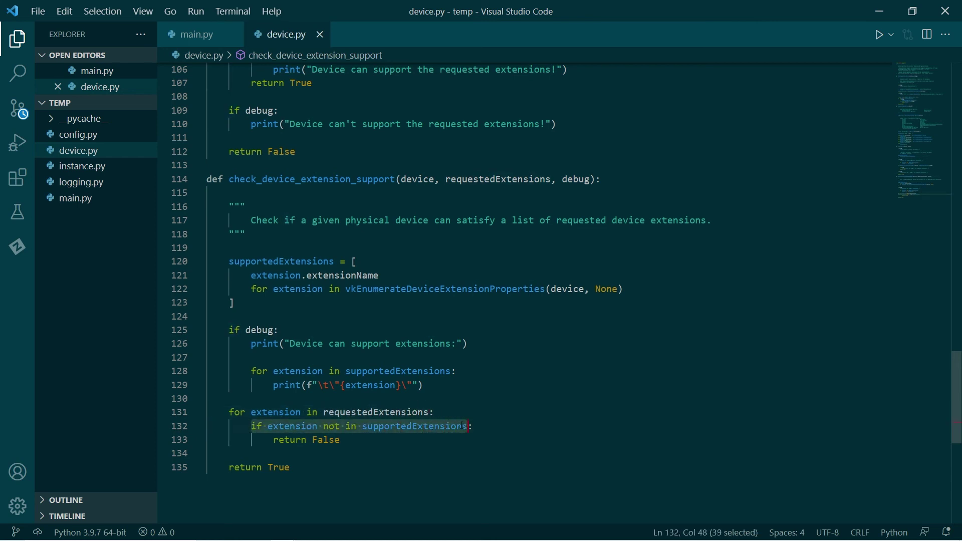
left_click(386, 427)
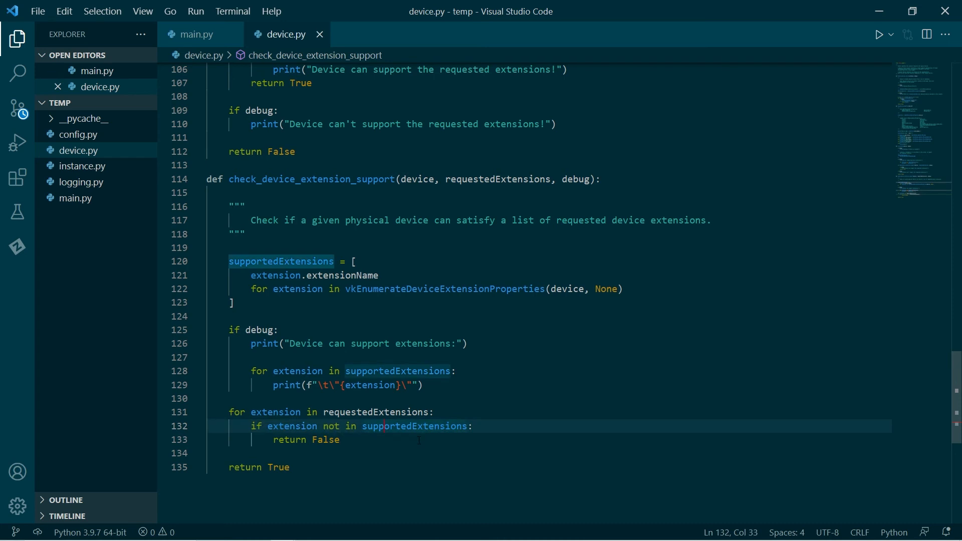
scroll(455, 374, "up", 5)
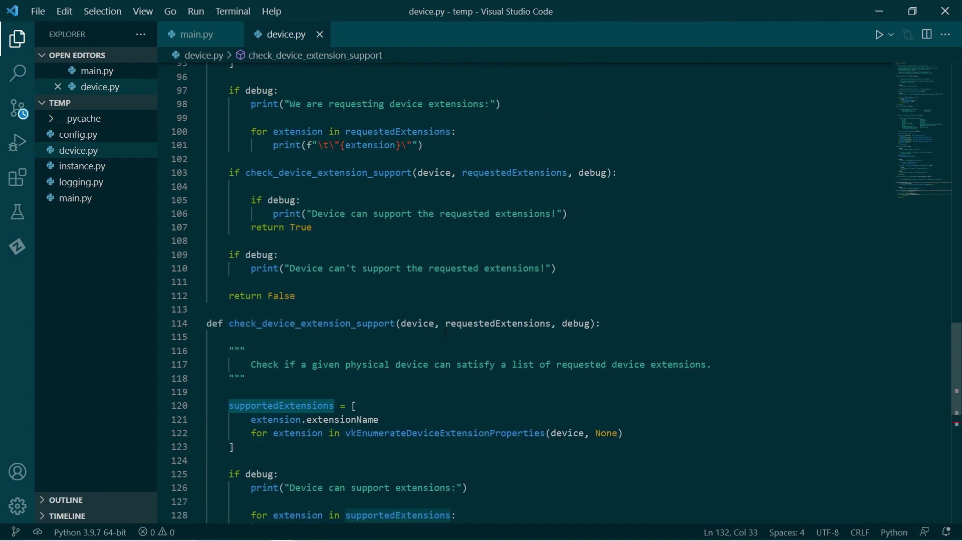
scroll(455, 374, "up", 5)
scroll(454, 374, "up", 5)
scroll(456, 374, "up", 4)
scroll(455, 374, "up", 5)
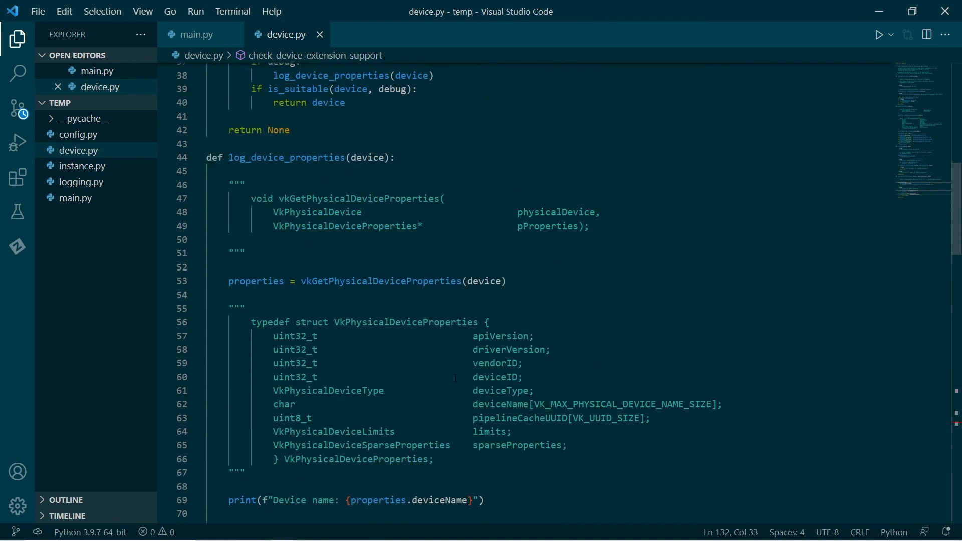
scroll(455, 374, "up", 5)
scroll(455, 374, "up", 4)
scroll(455, 373, "up", 4)
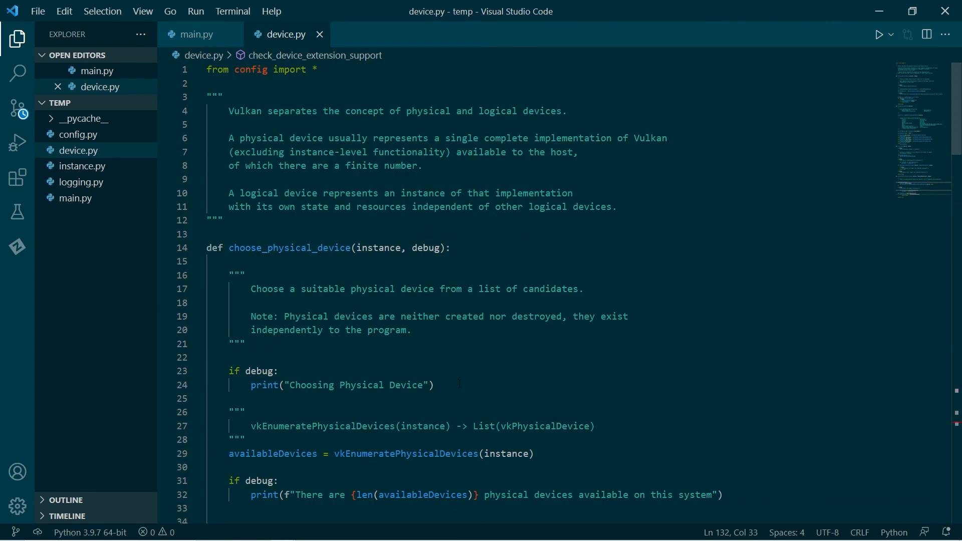
scroll(458, 387, "down", 6)
scroll(458, 388, "down", 6)
scroll(458, 387, "down", 6)
scroll(458, 387, "down", 5)
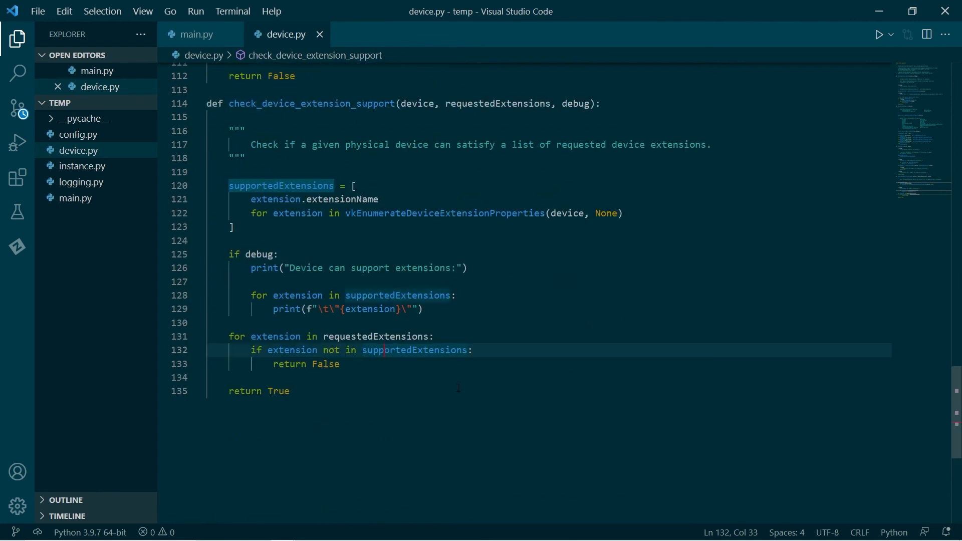
- Run main.py and find VK_KHR_swapchain in the requested extensions output
left_click(196, 34)
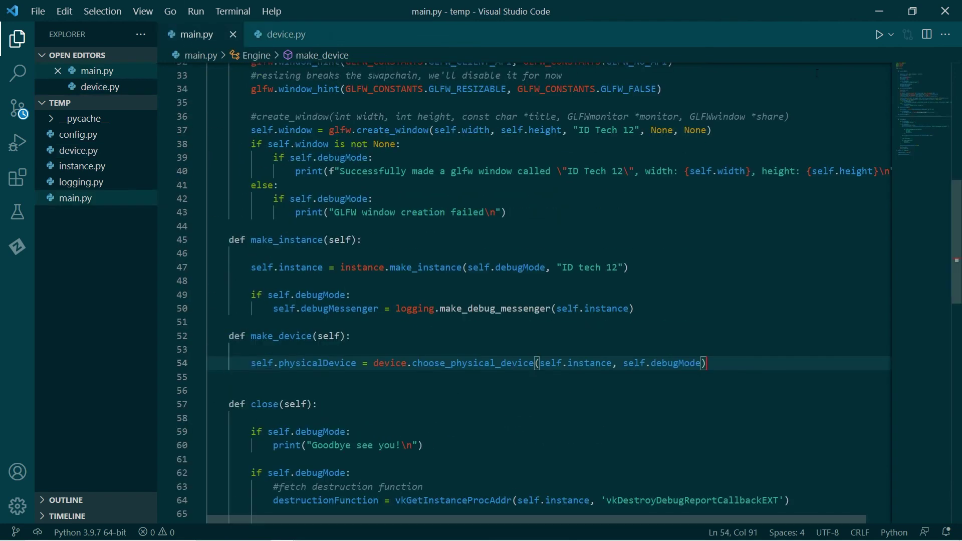
left_click(879, 35)
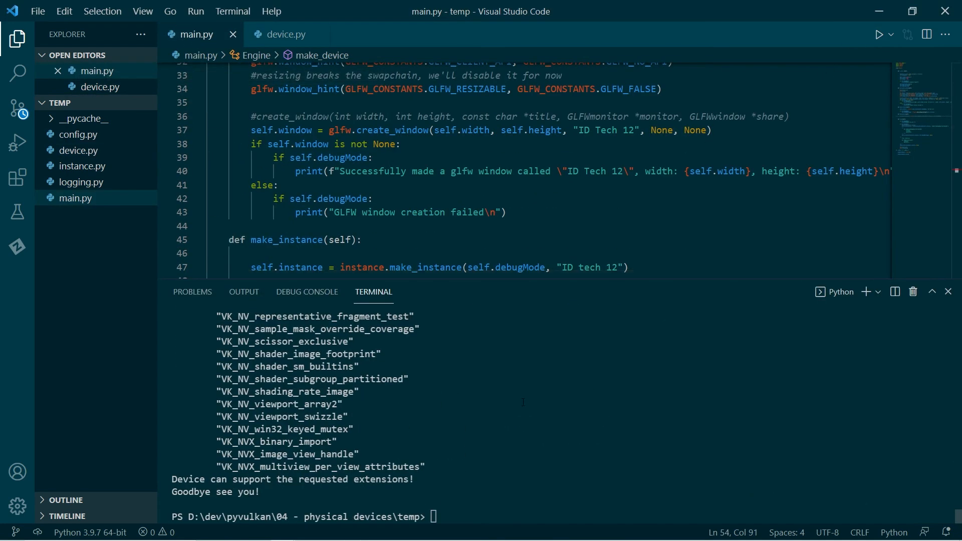
scroll(476, 426, "up", 5)
scroll(476, 426, "up", 5)
scroll(474, 428, "up", 5)
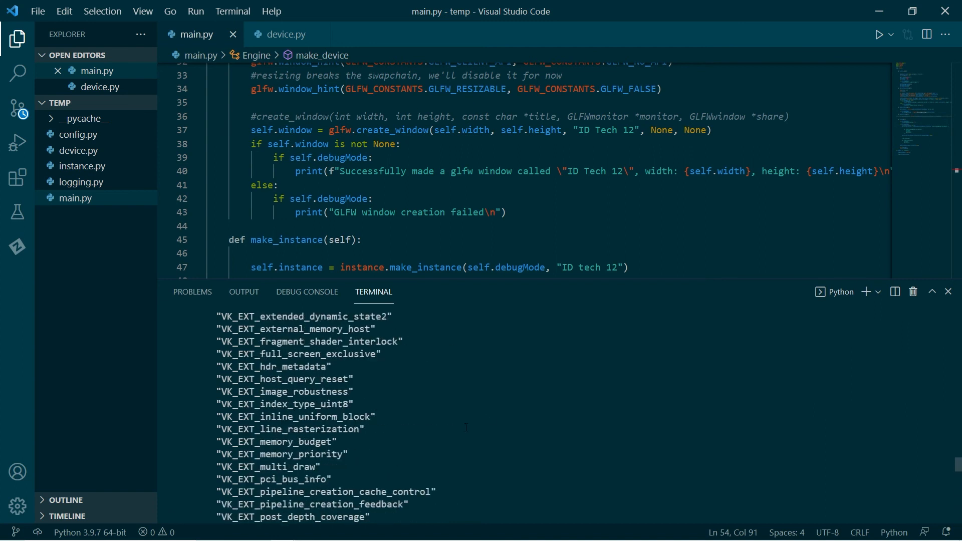
scroll(471, 432, "up", 5)
scroll(471, 432, "up", 5)
scroll(470, 435, "up", 5)
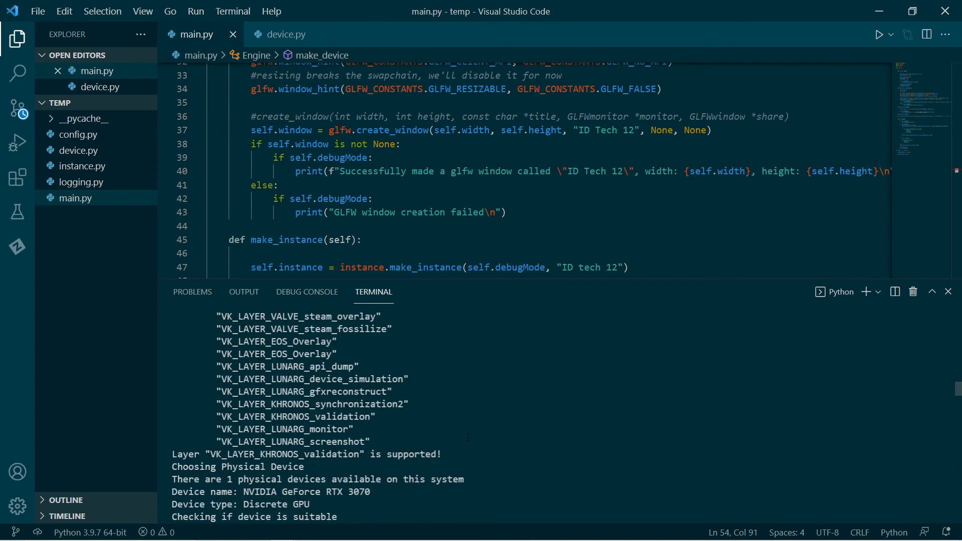
scroll(469, 434, "down", 5)
scroll(469, 435, "up", 5)
scroll(469, 434, "down", 4)
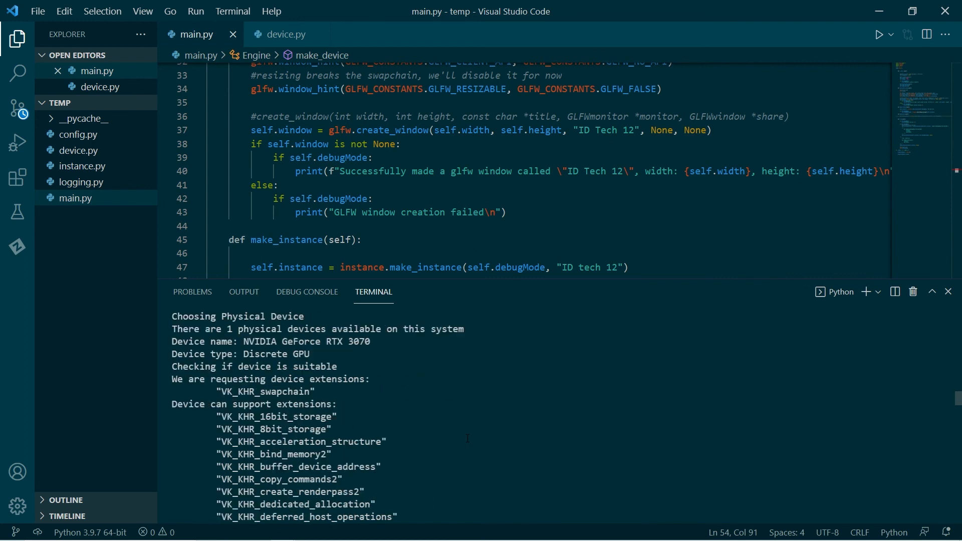
left_click_drag(319, 391, 223, 392)
left_click(303, 393)
scroll(254, 411, "down", 2)
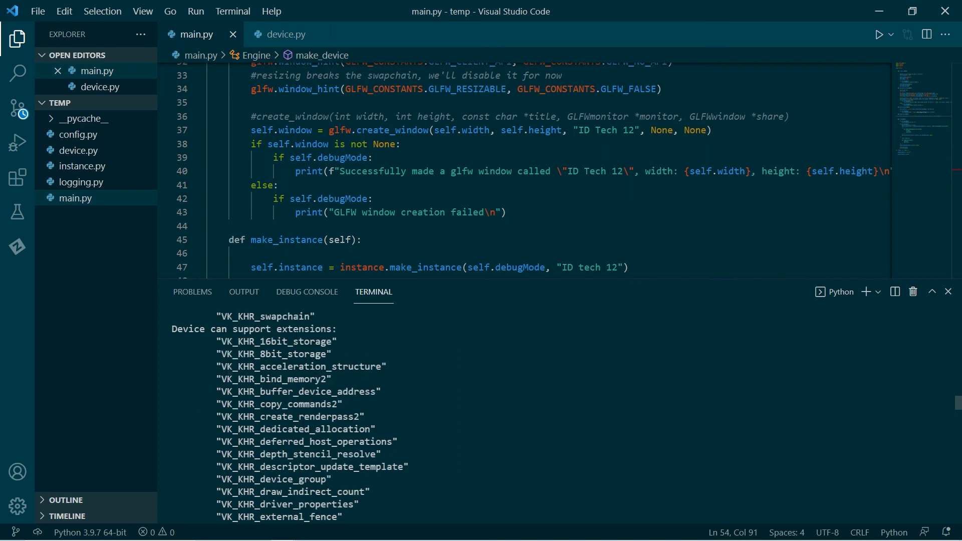
scroll(325, 392, "down", 4)
scroll(325, 392, "down", 4)
scroll(325, 392, "down", 4)
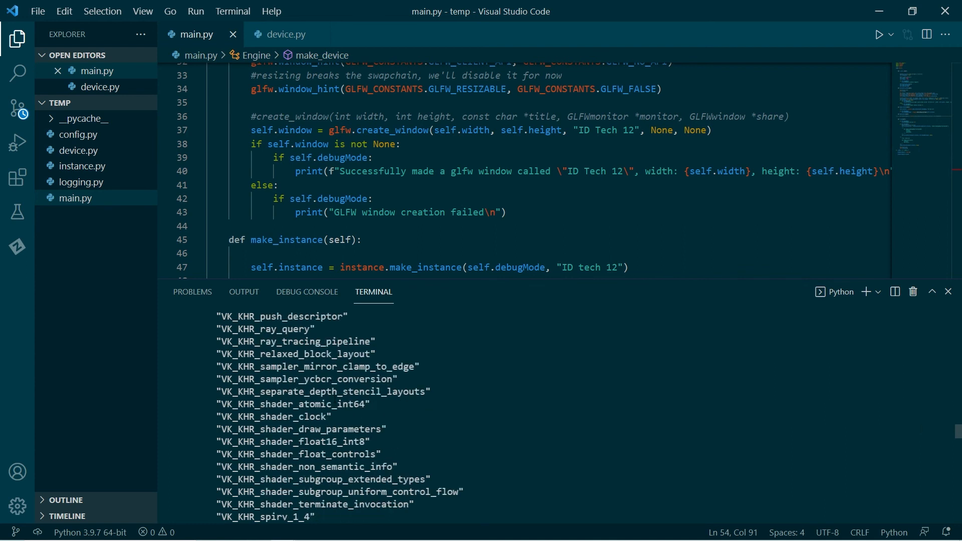
scroll(325, 391, "down", 4)
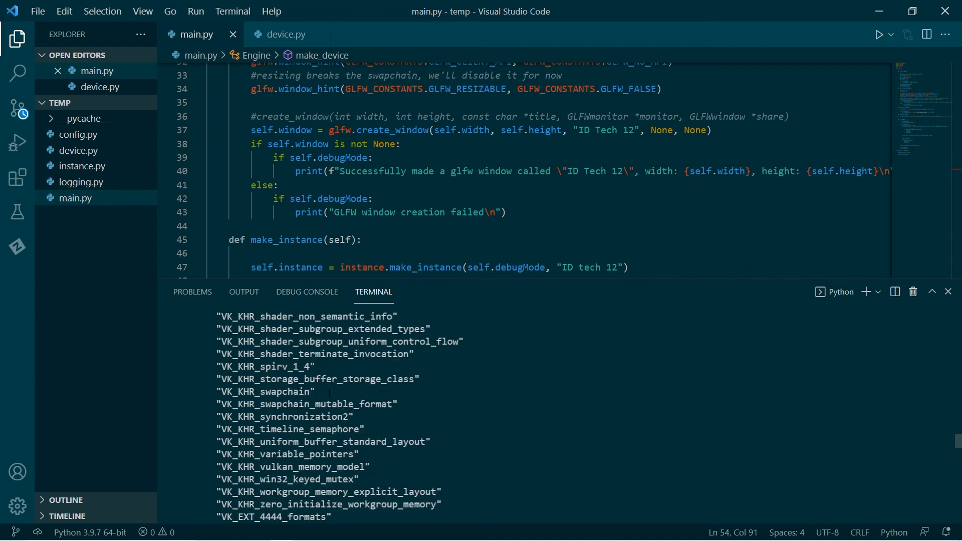
- Confirm VK_KHR_swapchain appears among the supported extensions, then close the output
left_click_drag(329, 392, 213, 392)
left_click(359, 397)
scroll(358, 396, "down", 5)
scroll(358, 396, "down", 5)
scroll(358, 396, "down", 5)
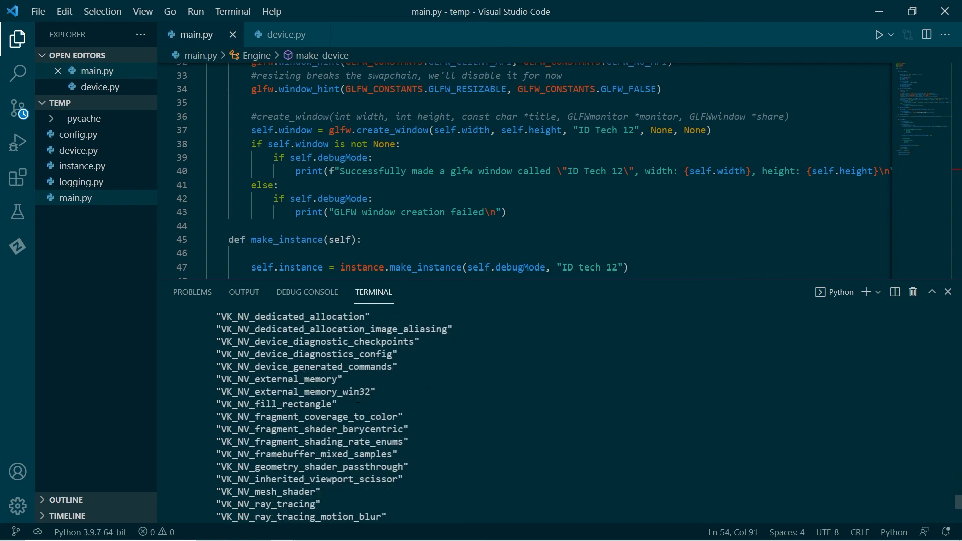
scroll(358, 396, "down", 5)
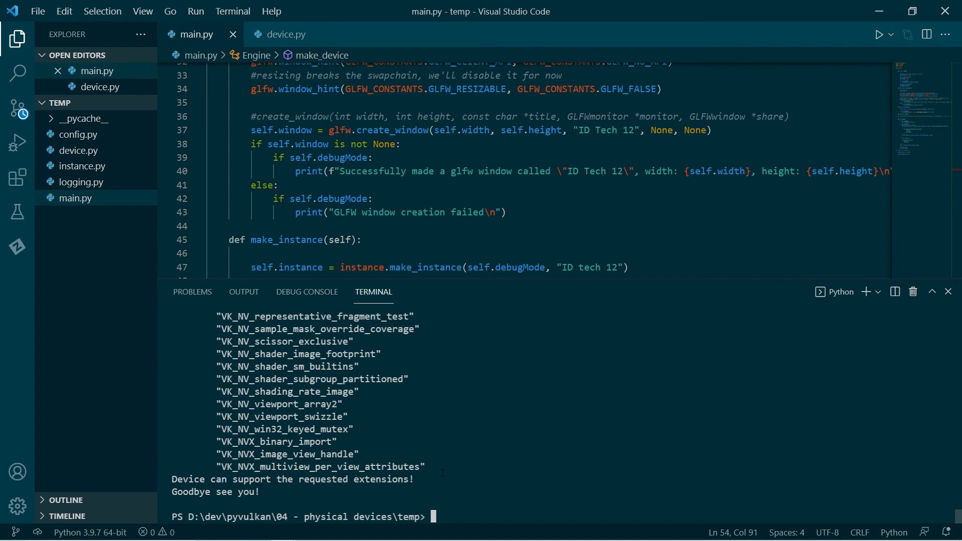
left_click(914, 292)
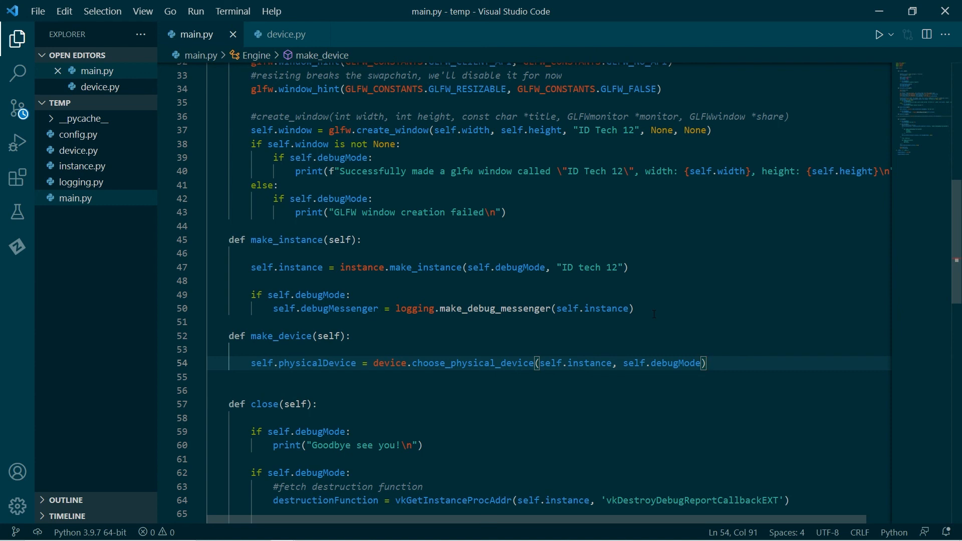
scroll(526, 300, "up", 12)
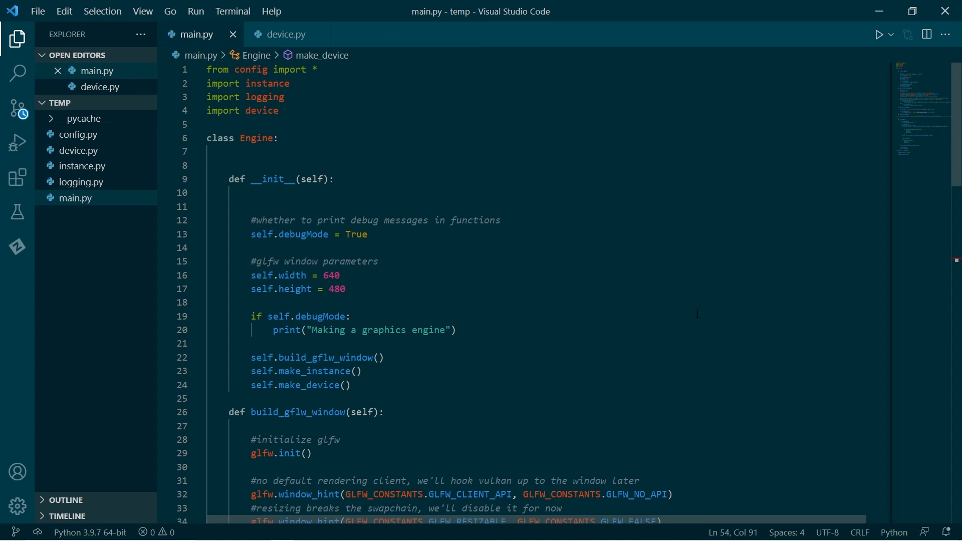
- Show device.py from the top with choose_physical_device, is_suitable and the extension check in place
left_click(286, 34)
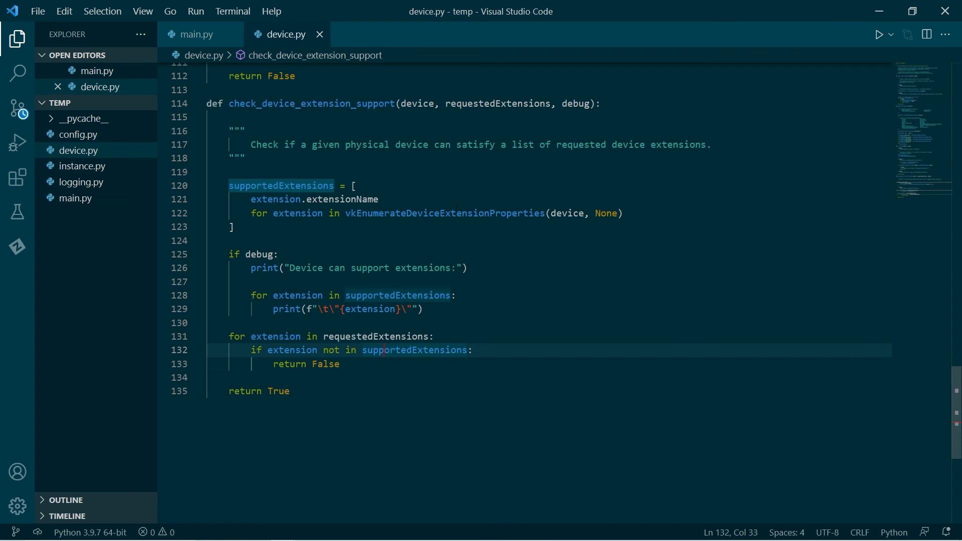
scroll(526, 301, "up", 8)
scroll(527, 301, "up", 6)
scroll(526, 301, "up", 6)
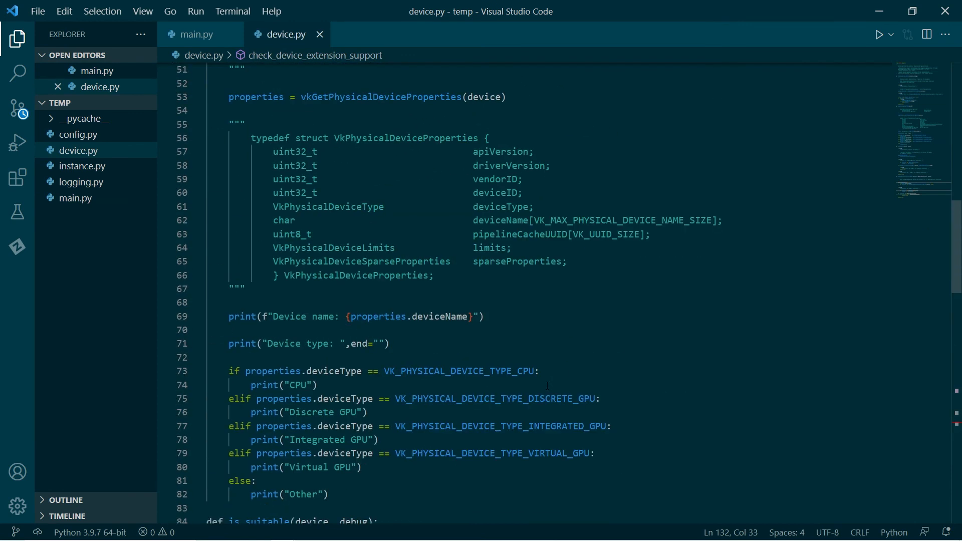
scroll(527, 301, "up", 4)
scroll(527, 301, "up", 4)
scroll(526, 301, "up", 5)
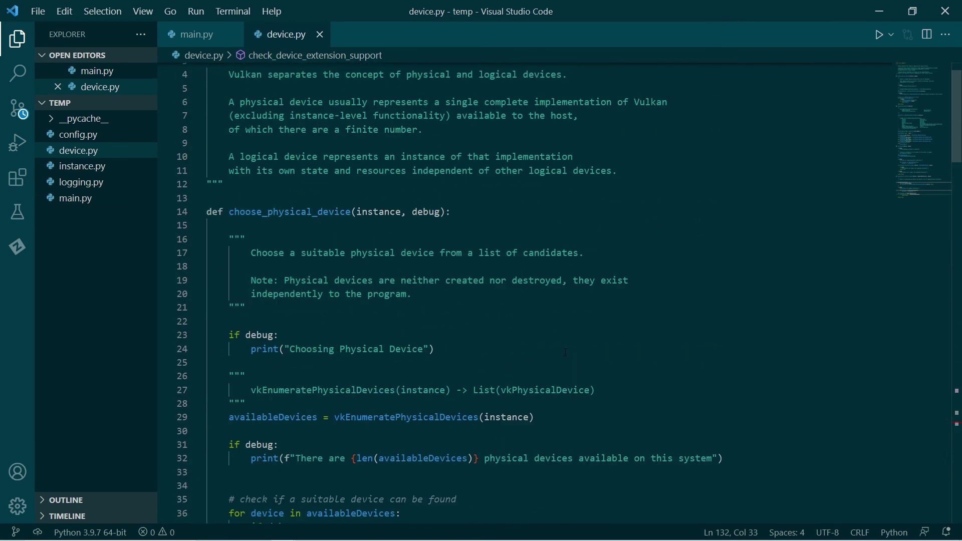
scroll(526, 302, "up", 3)
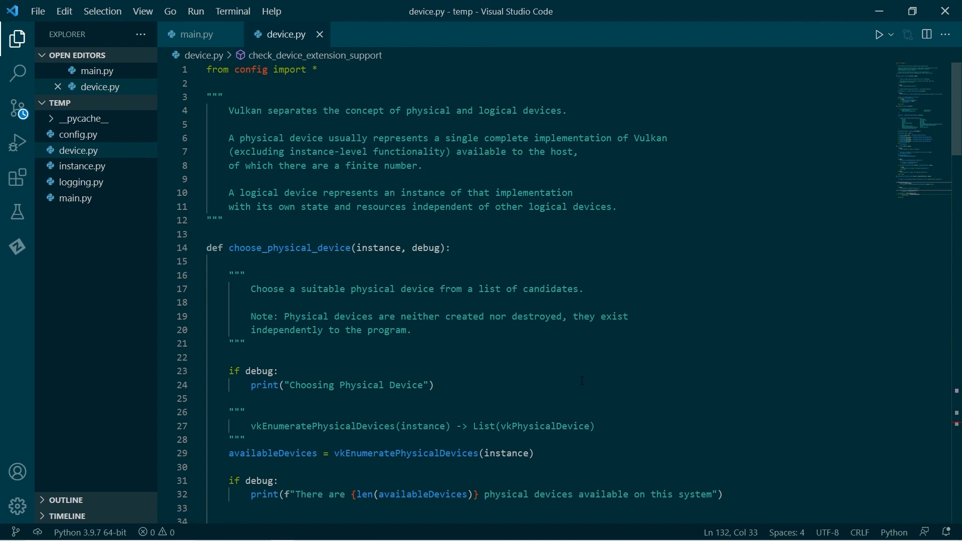
scroll(581, 382, "down", 4)
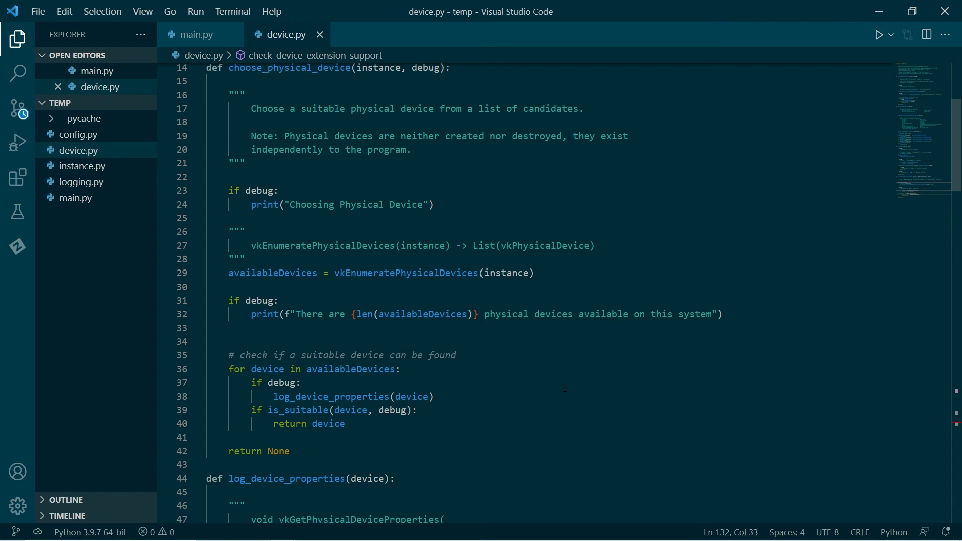
scroll(564, 387, "down", 5)
scroll(556, 302, "down", 4)
scroll(557, 301, "down", 4)
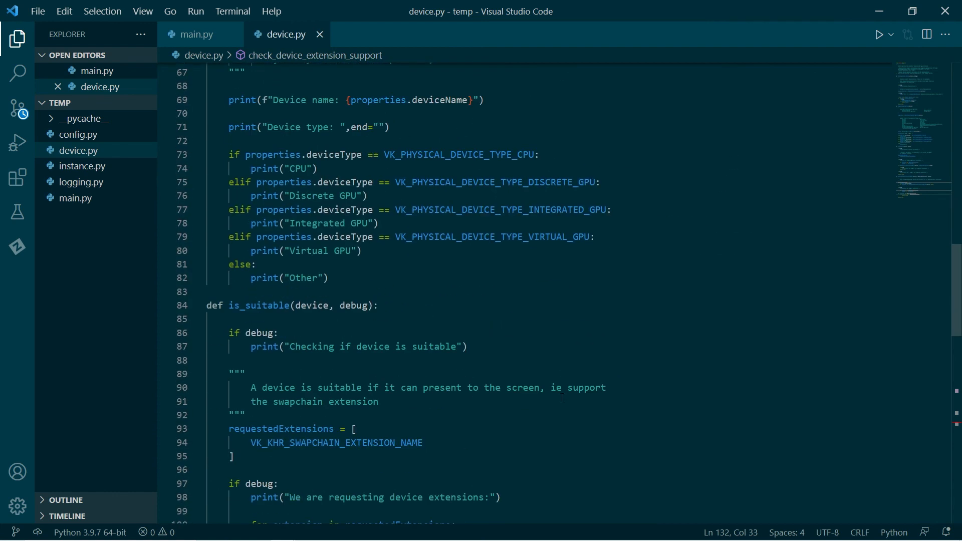
scroll(557, 300, "down", 4)
scroll(557, 301, "up", 3)
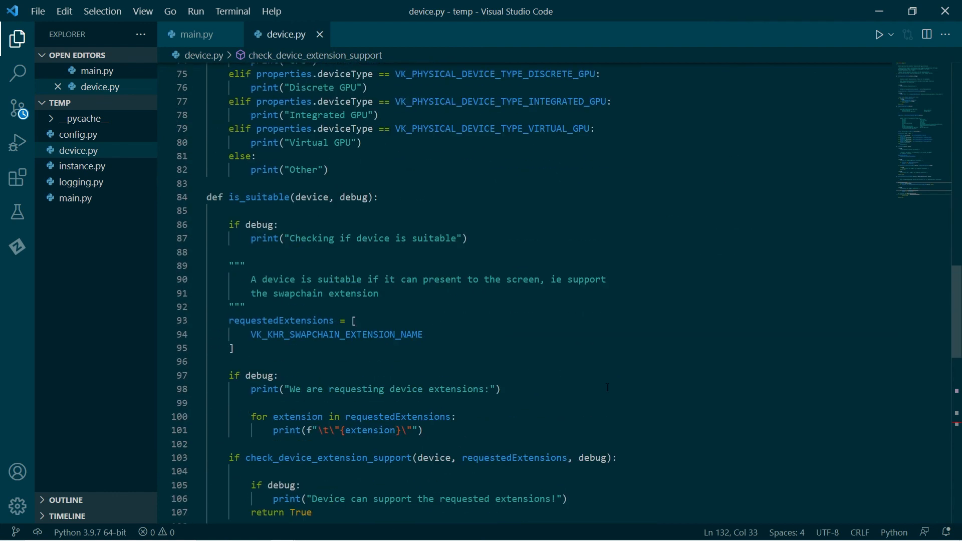
scroll(557, 302, "up", 6)
scroll(556, 301, "up", 8)
scroll(557, 301, "up", 5)
scroll(556, 301, "up", 3)
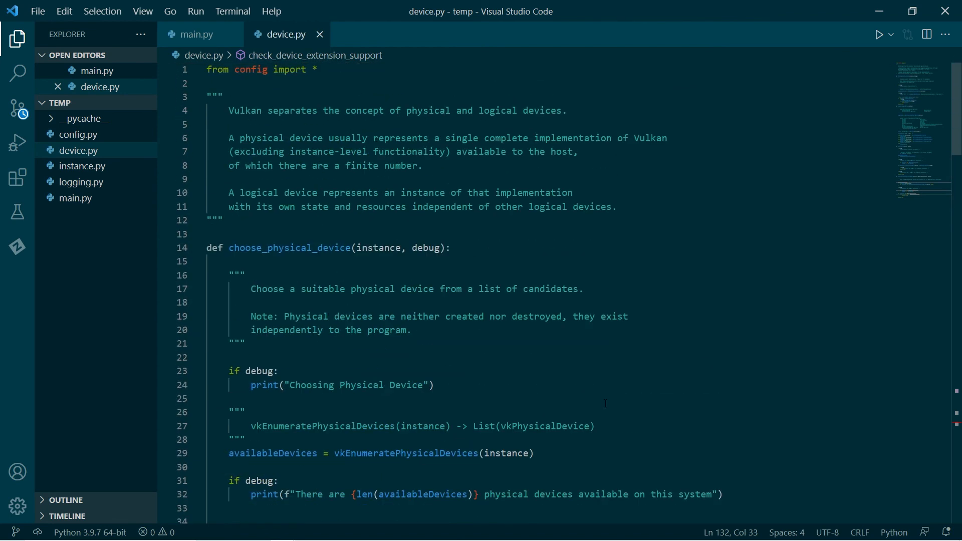
left_click(196, 34)
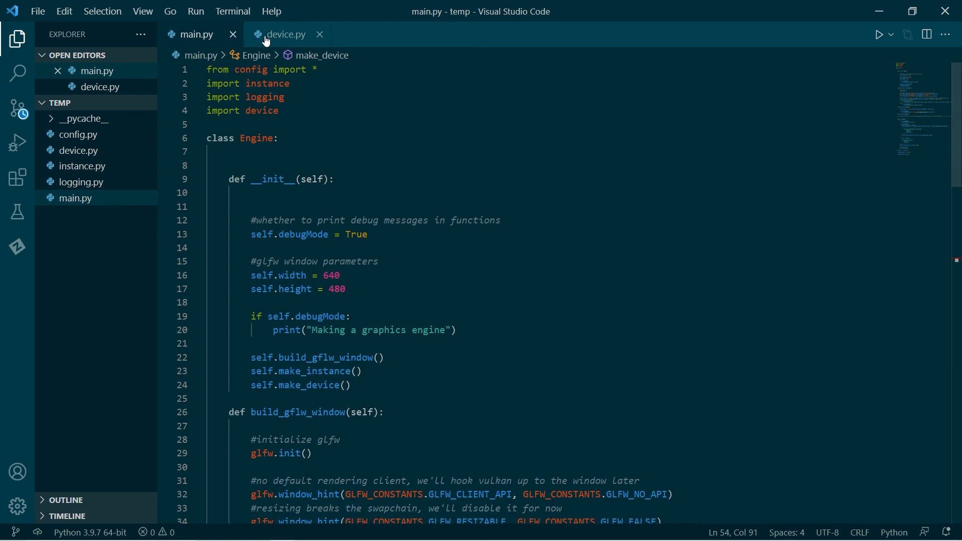
left_click(286, 33)
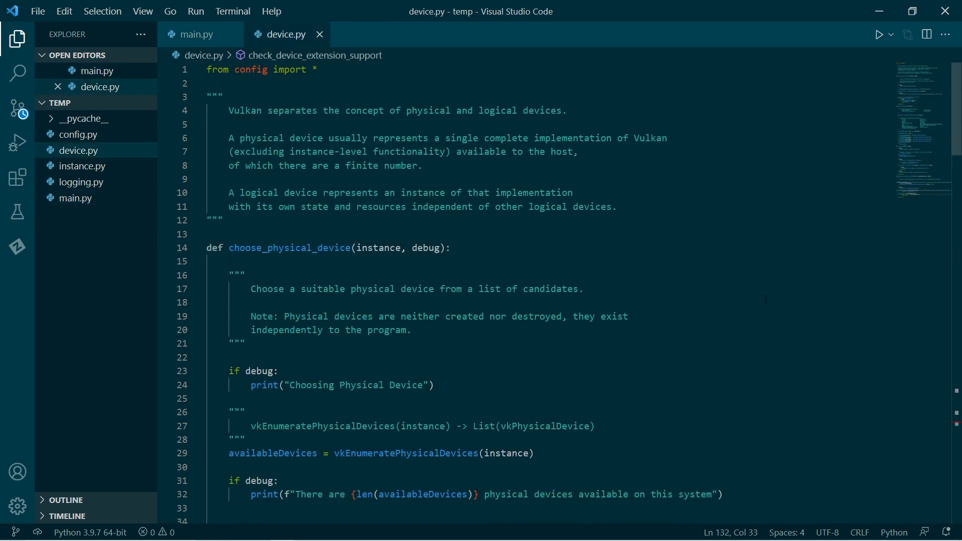